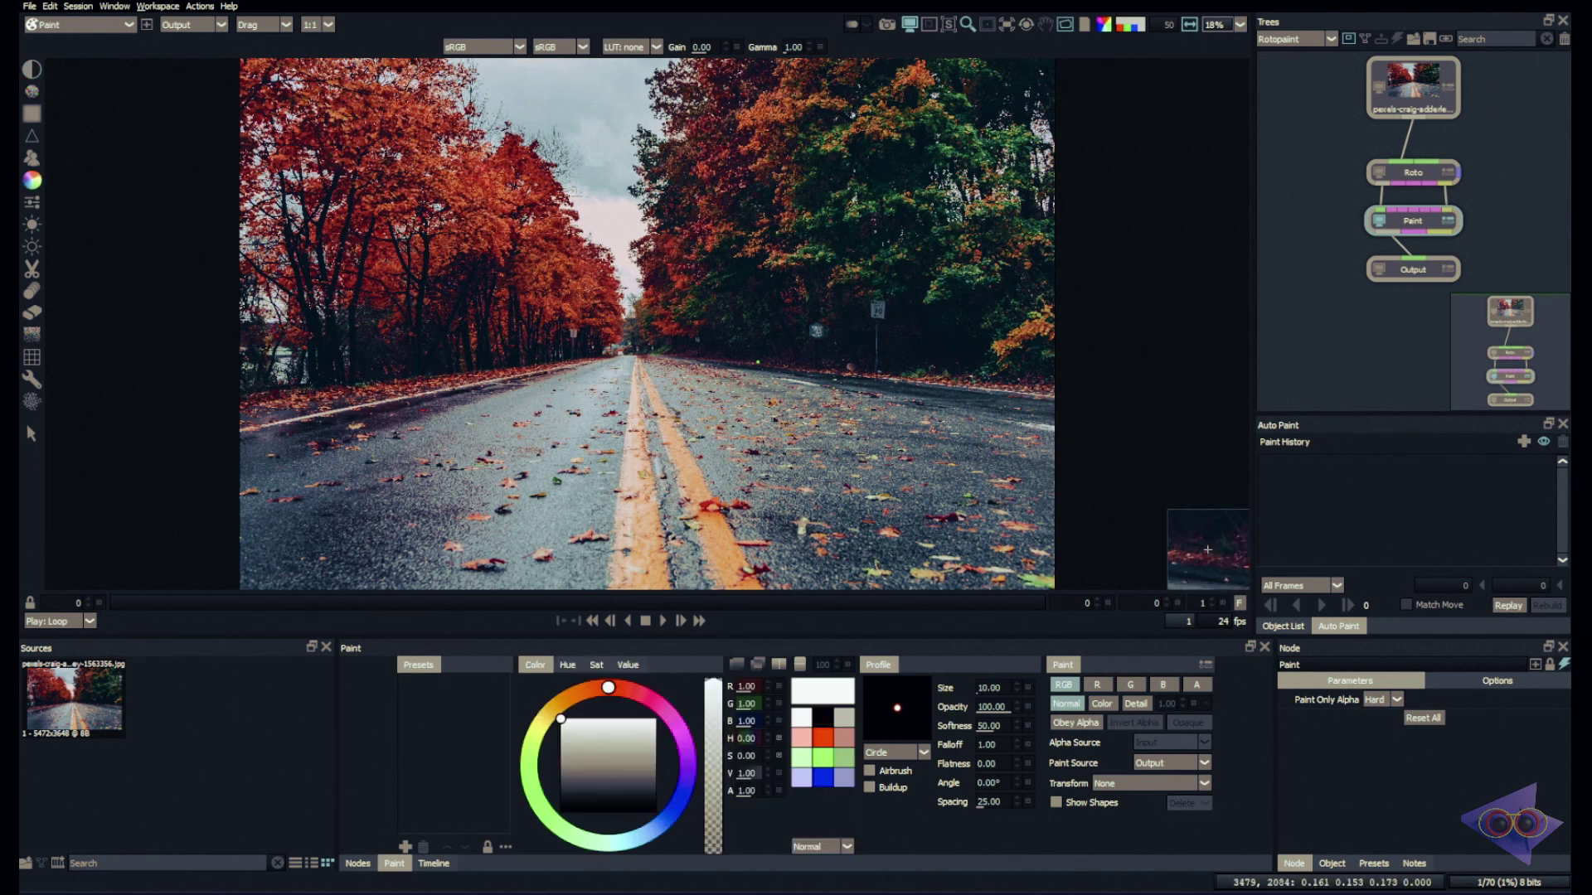
# Set the brush size to 38 and paint a horizontal white stroke over the roadside leaves at 100 opacity and another below it at 58
pyautogui.scroll(15, 757, 362)
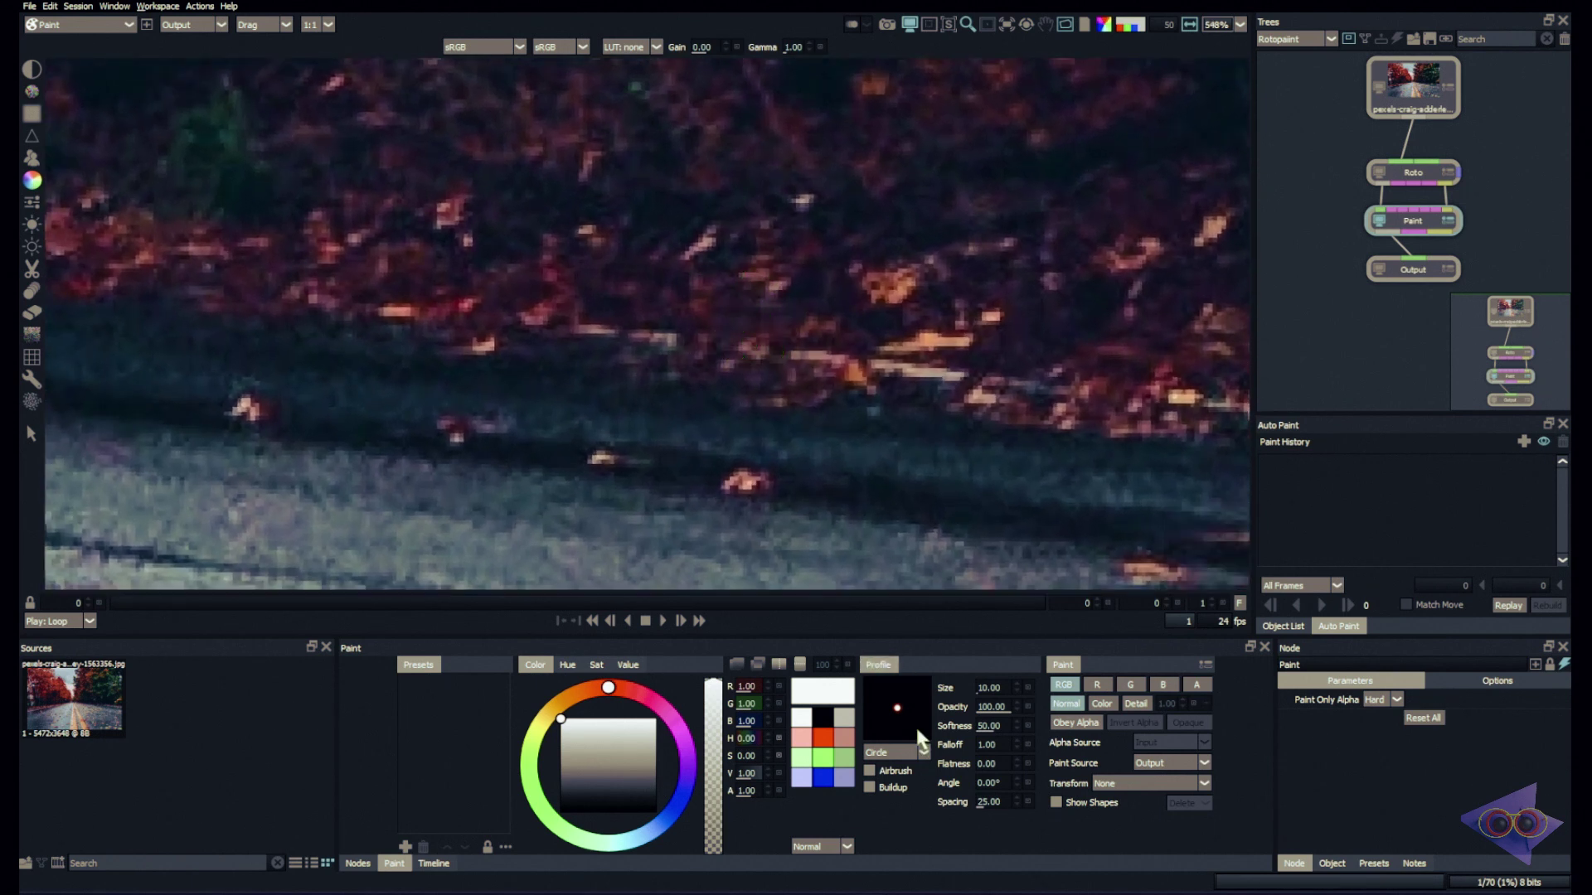
pyautogui.click(897, 708)
pyautogui.moveTo(989, 688)
pyautogui.mouseDown()
pyautogui.moveTo(1036, 681)
pyautogui.moveTo(1021, 675)
pyautogui.mouseUp()
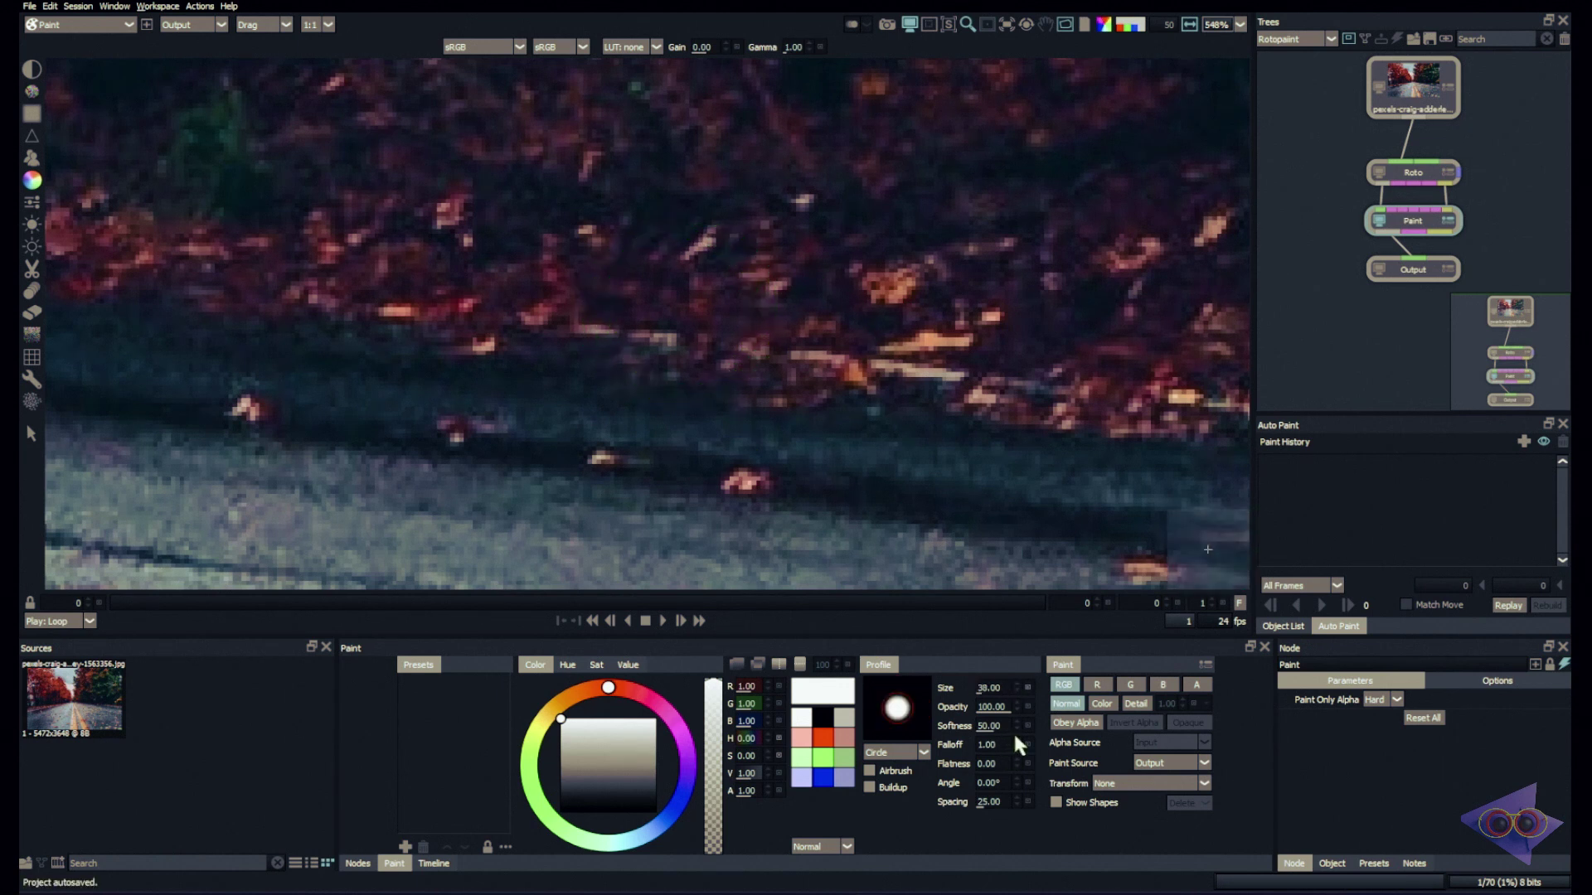
pyautogui.moveTo(997, 706); pyautogui.dragTo(956, 705)
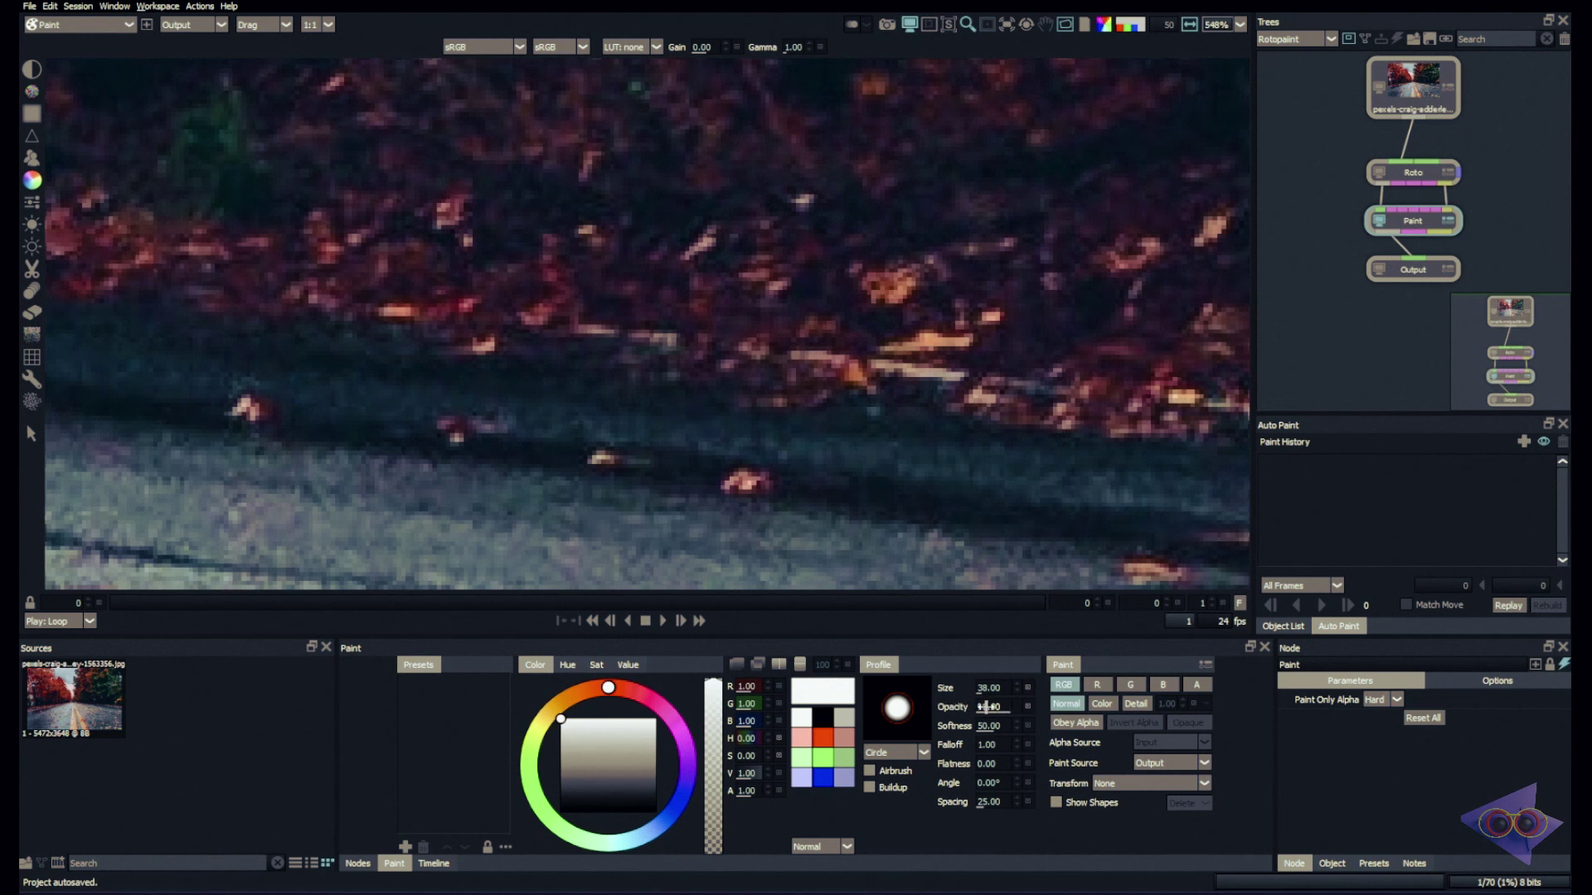
pyautogui.click(1027, 703)
pyautogui.moveTo(377, 286)
pyautogui.mouseDown()
pyautogui.moveTo(640, 305)
pyautogui.moveTo(746, 286)
pyautogui.mouseUp()
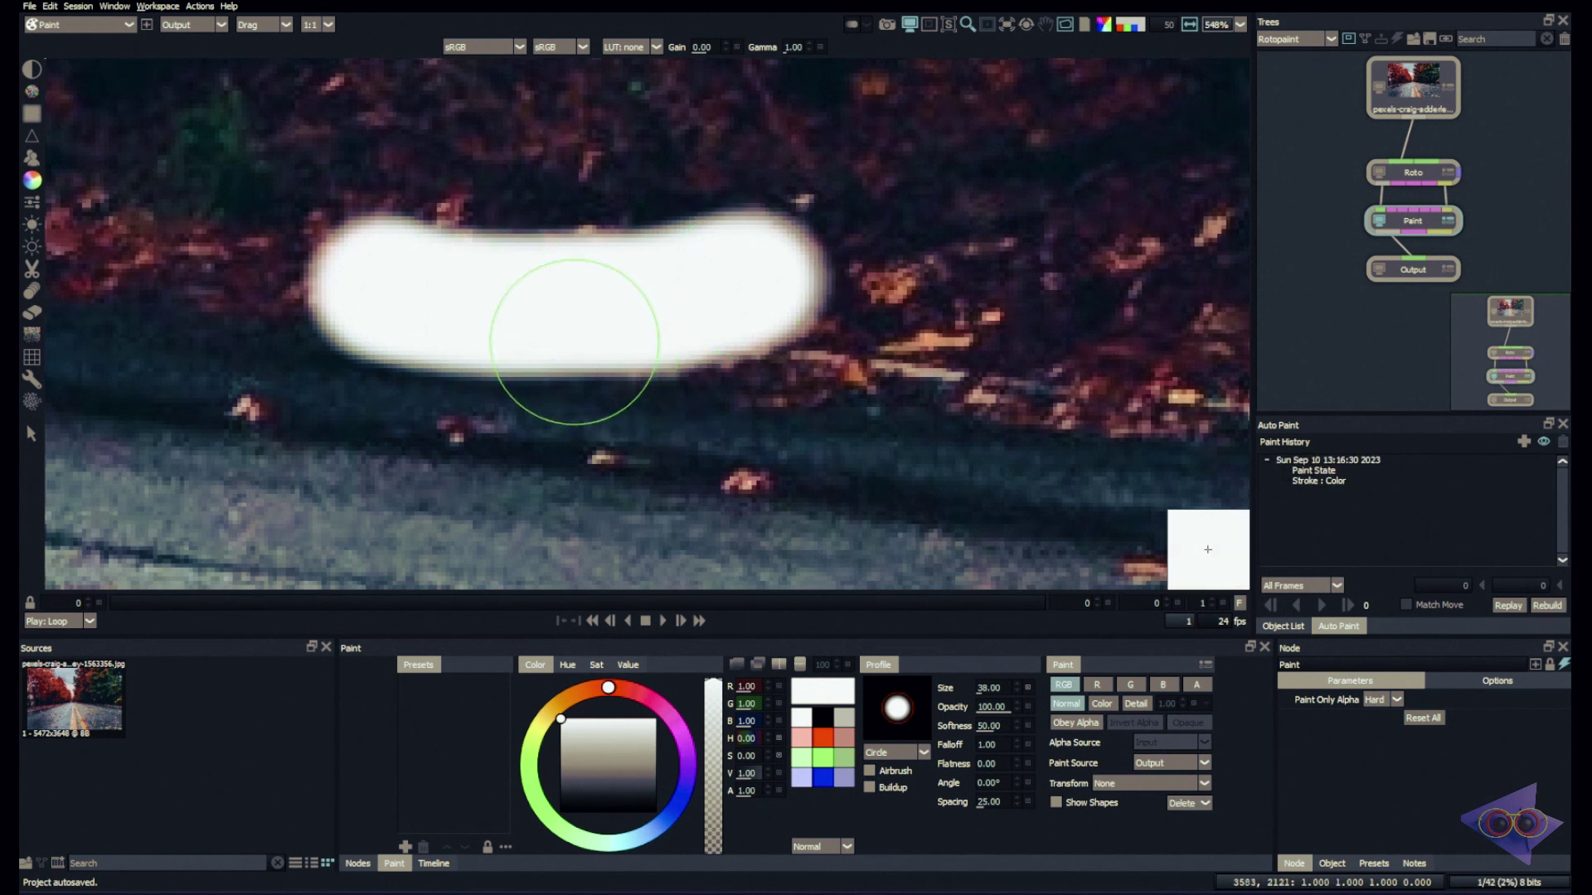
pyautogui.moveTo(993, 706); pyautogui.dragTo(952, 707)
pyautogui.moveTo(386, 476)
pyautogui.mouseDown()
pyautogui.moveTo(442, 489)
pyautogui.moveTo(829, 480)
pyautogui.mouseUp()
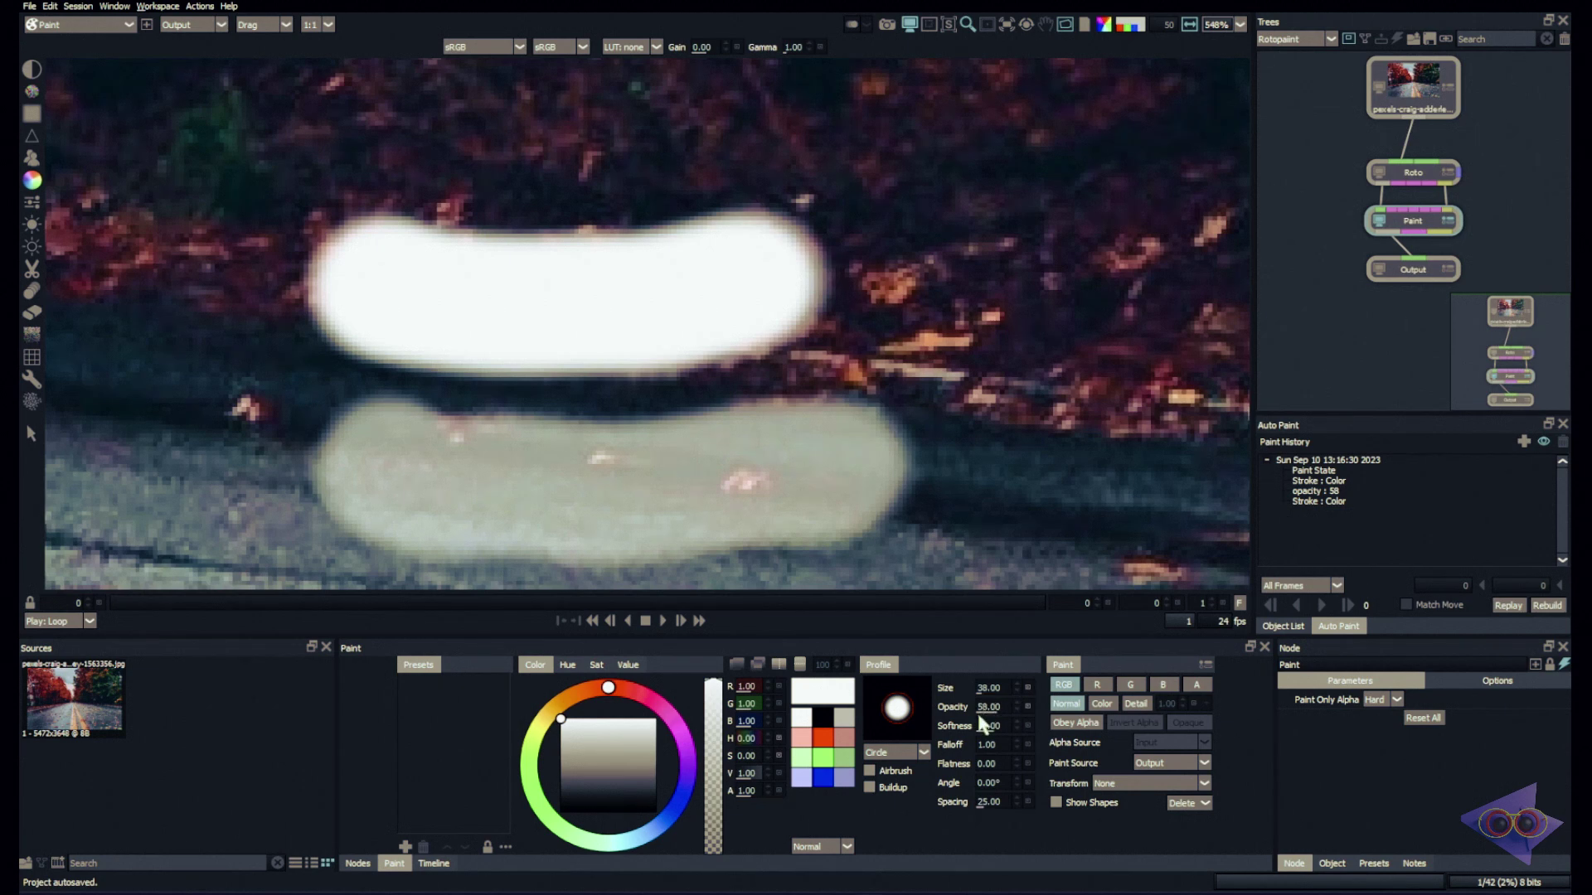
# Enlarge the brush to size 84, try a softness of 100 and a falloff of 8.42, and restore softness 50 and falloff 1
pyautogui.moveTo(994, 726); pyautogui.dragTo(1044, 724)
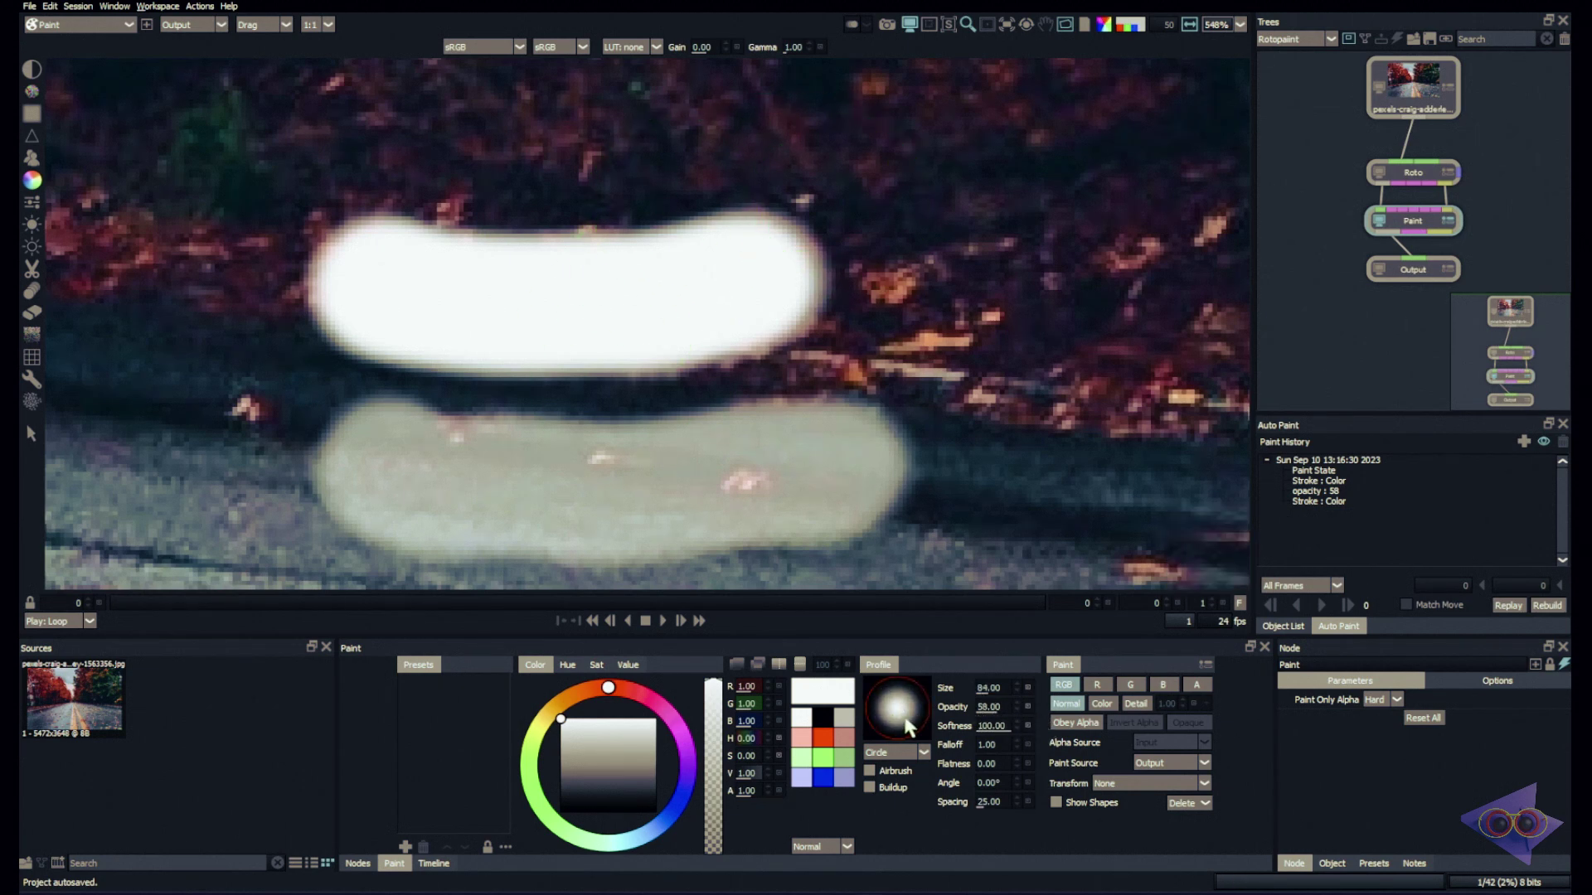
pyautogui.moveTo(995, 727); pyautogui.dragTo(773, 719)
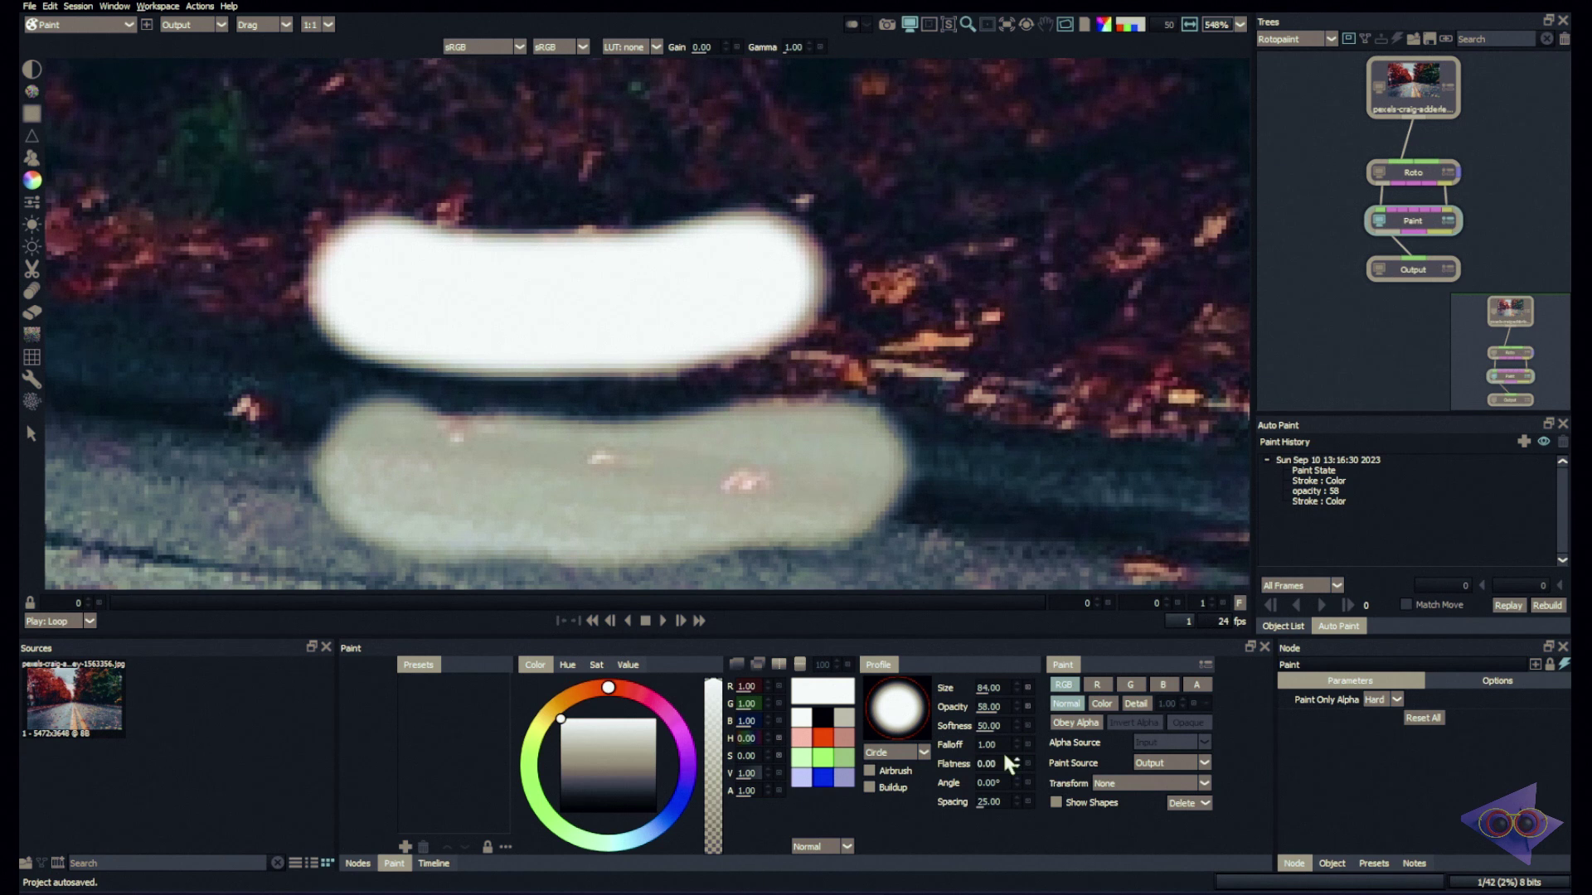
pyautogui.moveTo(974, 743)
pyautogui.mouseDown()
pyautogui.moveTo(1069, 747)
pyautogui.moveTo(983, 743)
pyautogui.moveTo(1036, 742)
pyautogui.mouseUp()
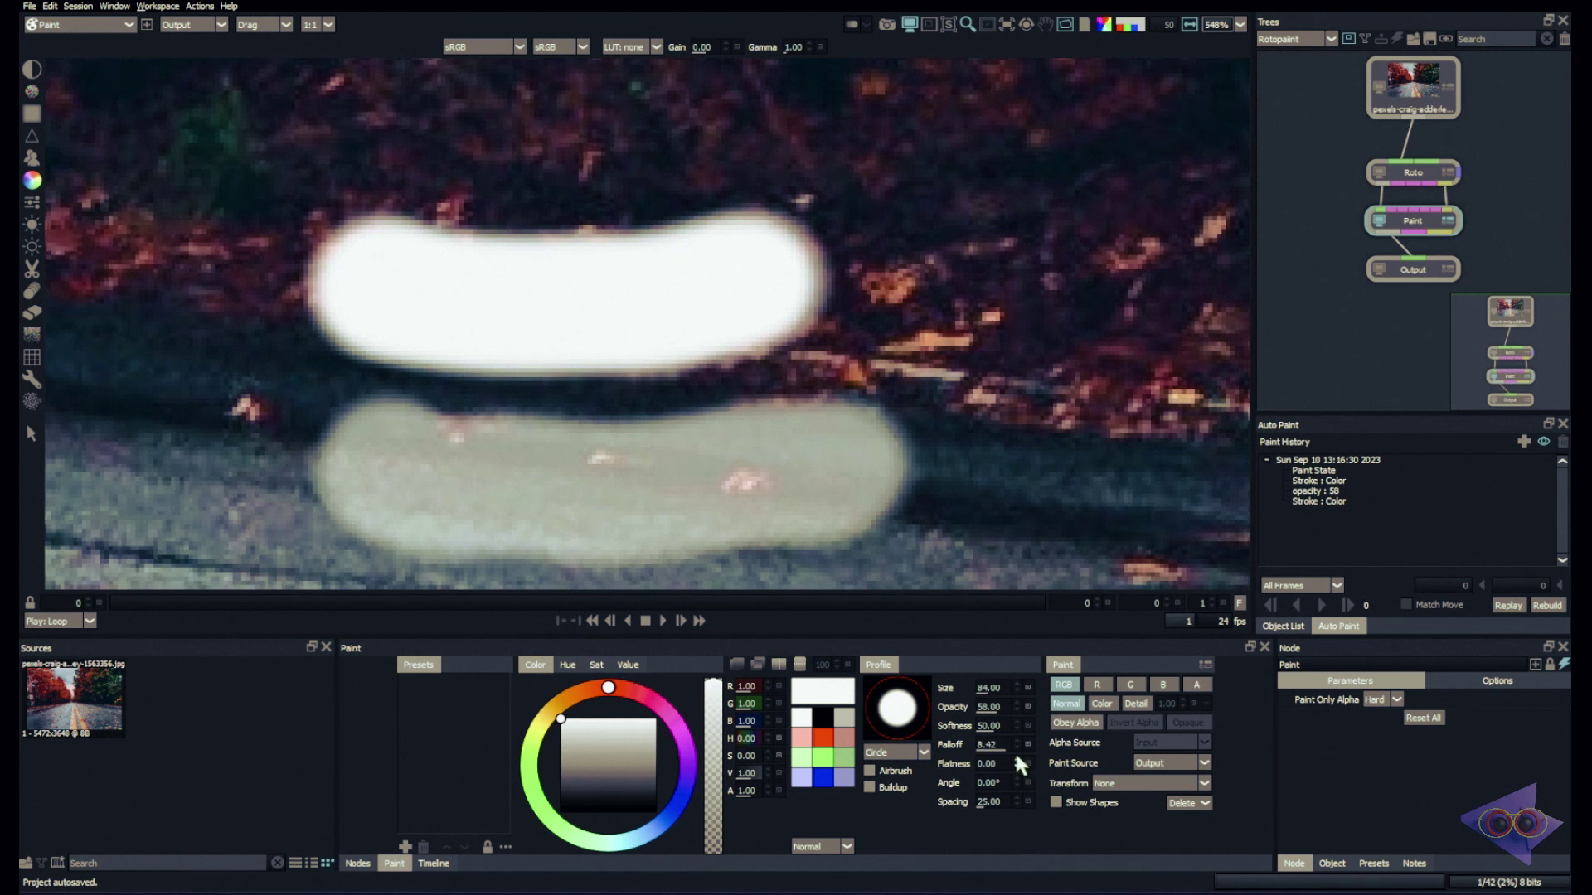
pyautogui.click(1028, 743)
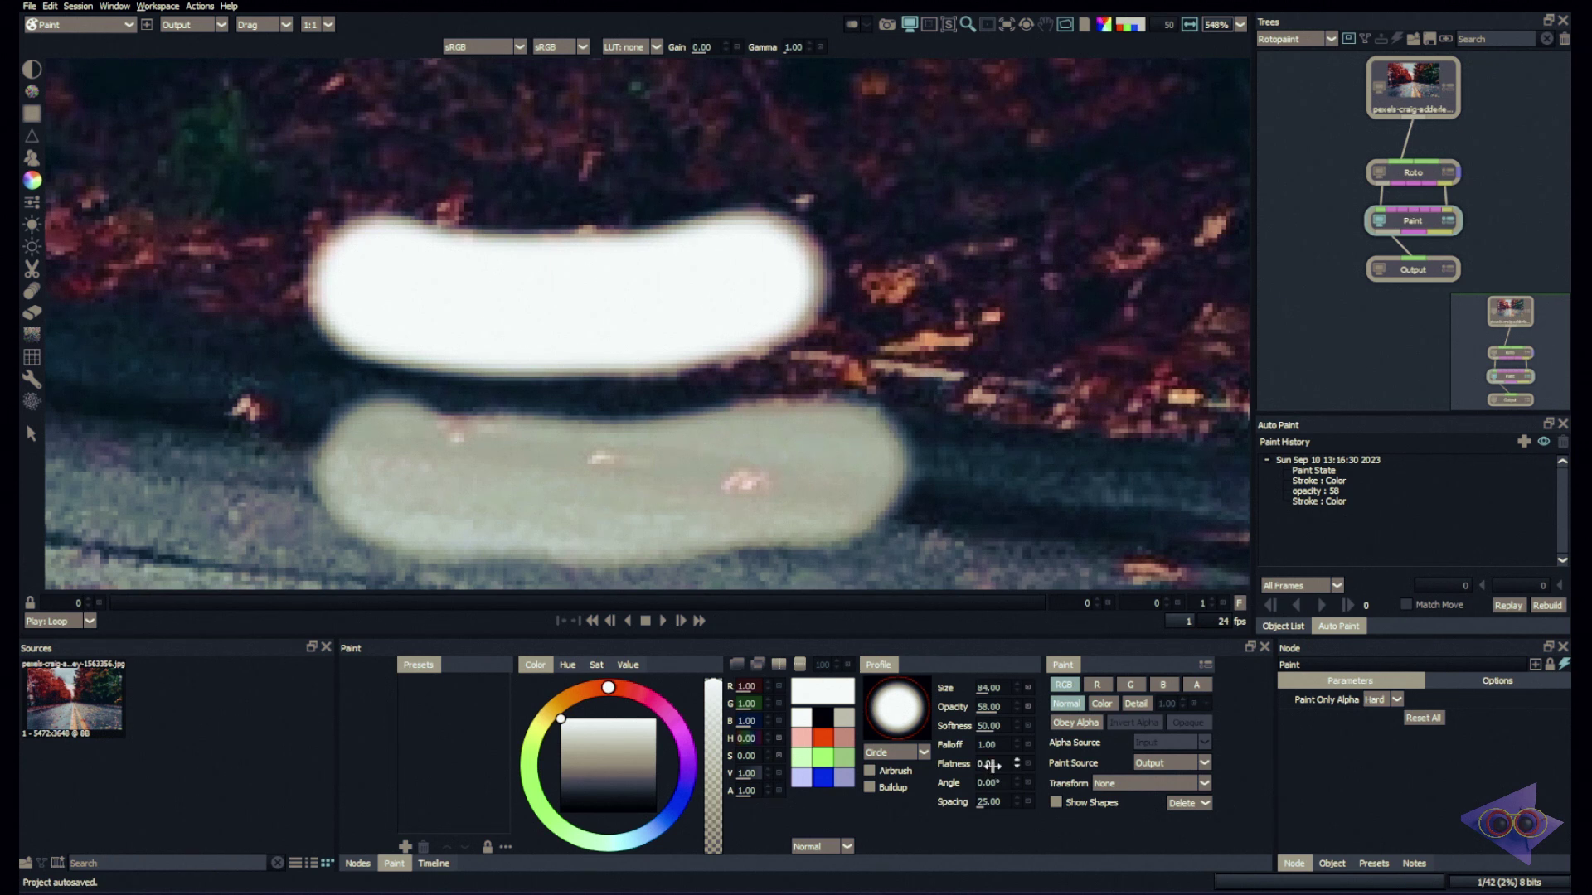
# Set the brush flatness to 98 and paint a thin horizontal stroke above the solid white one
pyautogui.moveTo(984, 763)
pyautogui.mouseDown()
pyautogui.moveTo(1037, 760)
pyautogui.moveTo(1018, 762)
pyautogui.mouseUp()
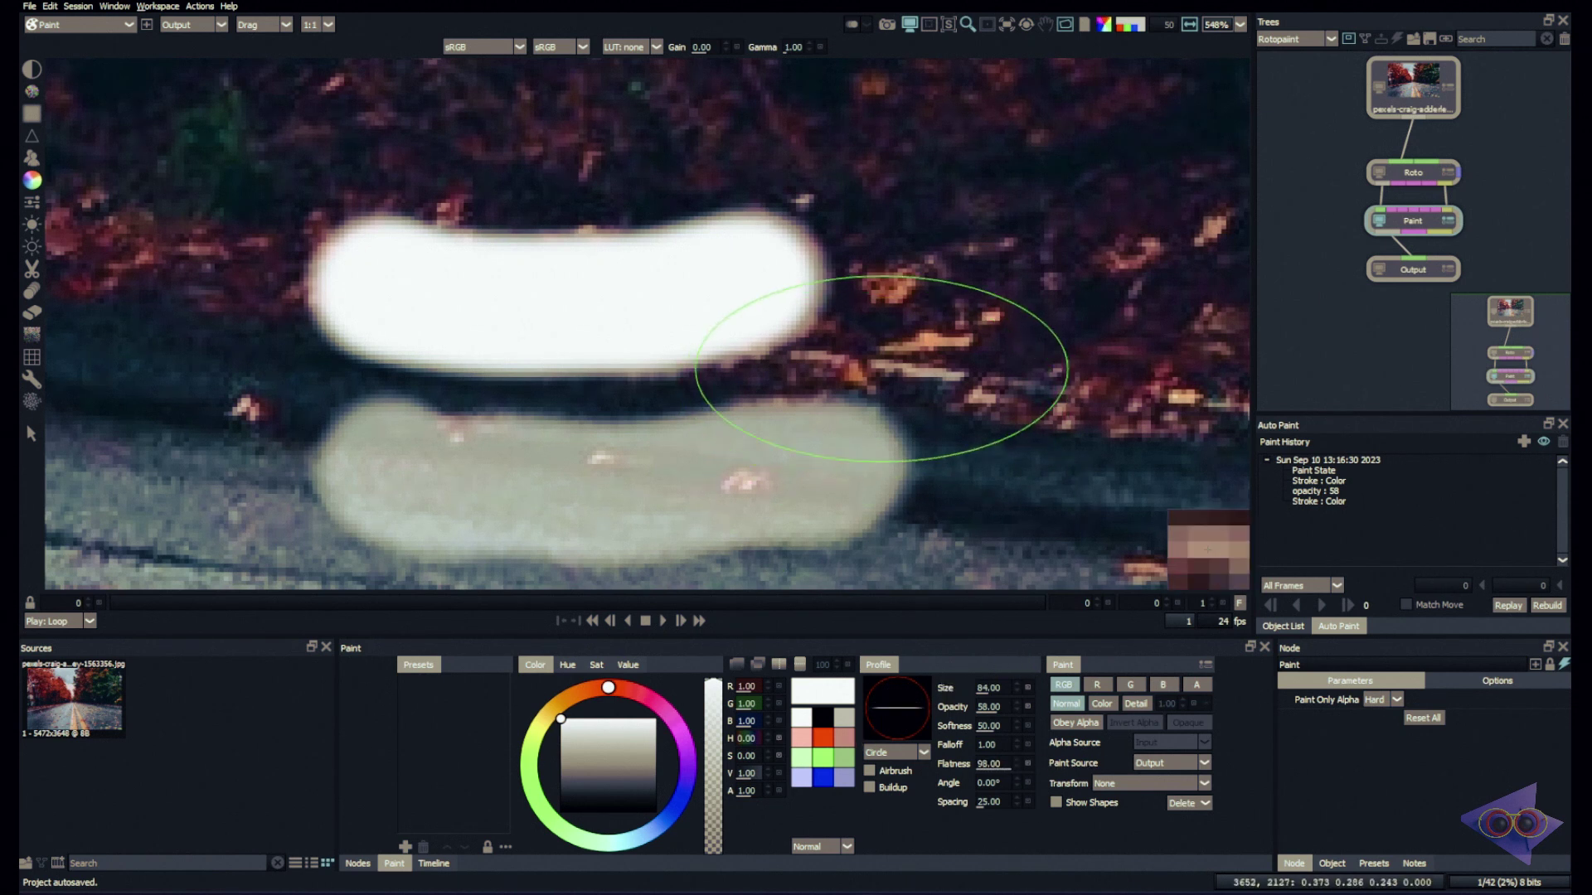
pyautogui.scroll(-1, 721, 324)
pyautogui.moveTo(401, 160)
pyautogui.mouseDown()
pyautogui.moveTo(700, 149)
pyautogui.moveTo(1001, 171)
pyautogui.mouseUp()
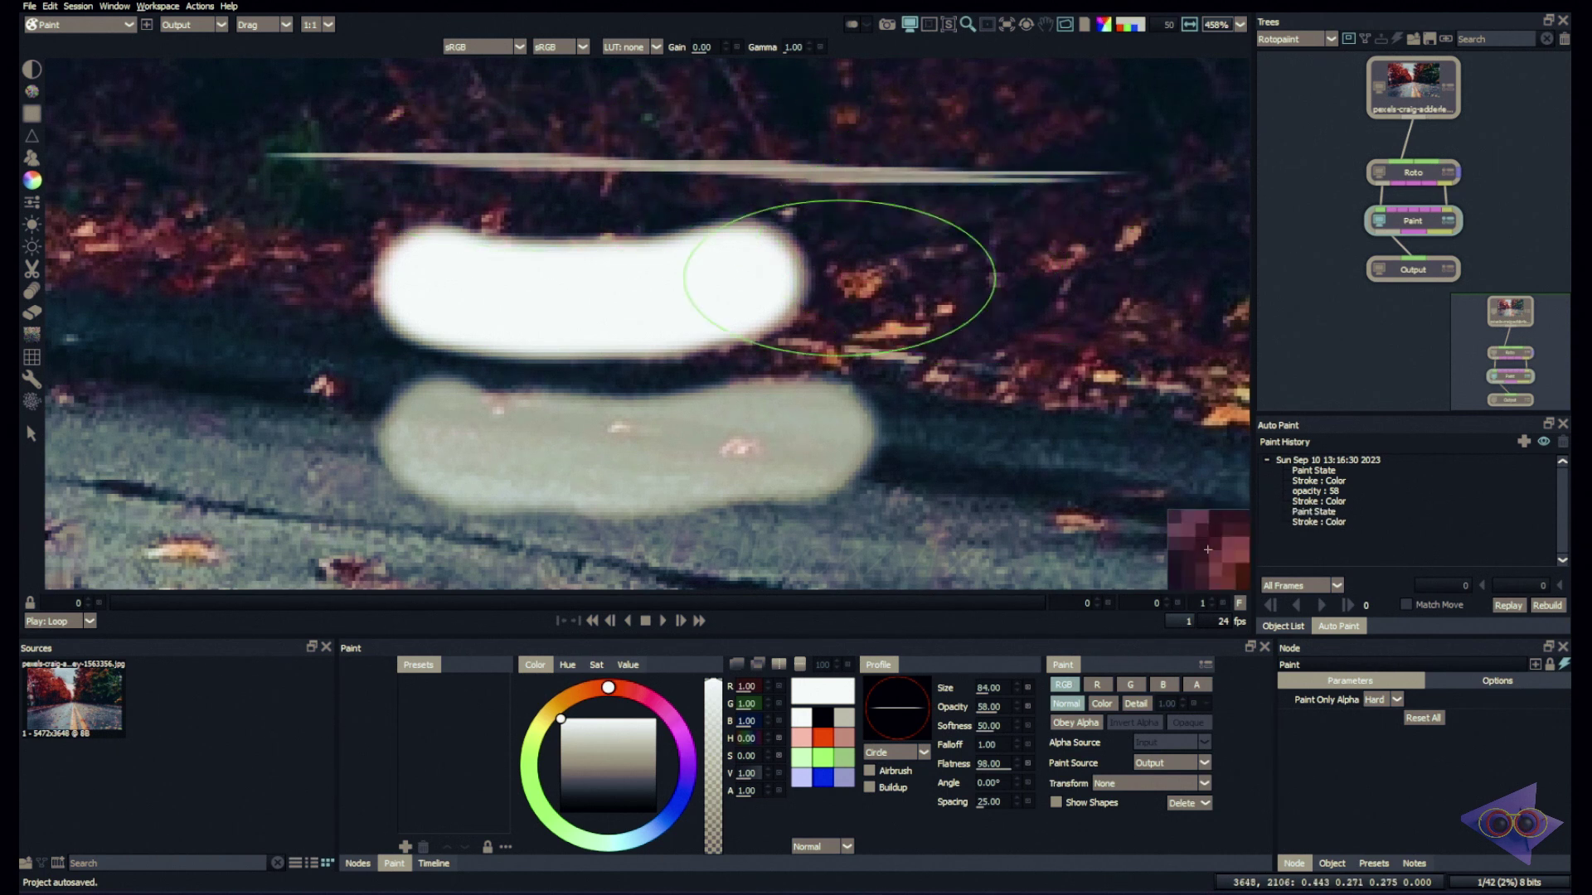
# Set the brush flatness to 57 and paint a diagonal stroke beside the two horizontal ones
pyautogui.click(1027, 763)
pyautogui.moveTo(986, 763); pyautogui.dragTo(1016, 780)
pyautogui.moveTo(870, 199)
pyautogui.mouseDown()
pyautogui.moveTo(913, 266)
pyautogui.moveTo(1077, 431)
pyautogui.mouseUp()
# Set the brush angle to 360° and the spacing to 100
pyautogui.moveTo(992, 783); pyautogui.dragTo(1349, 764)
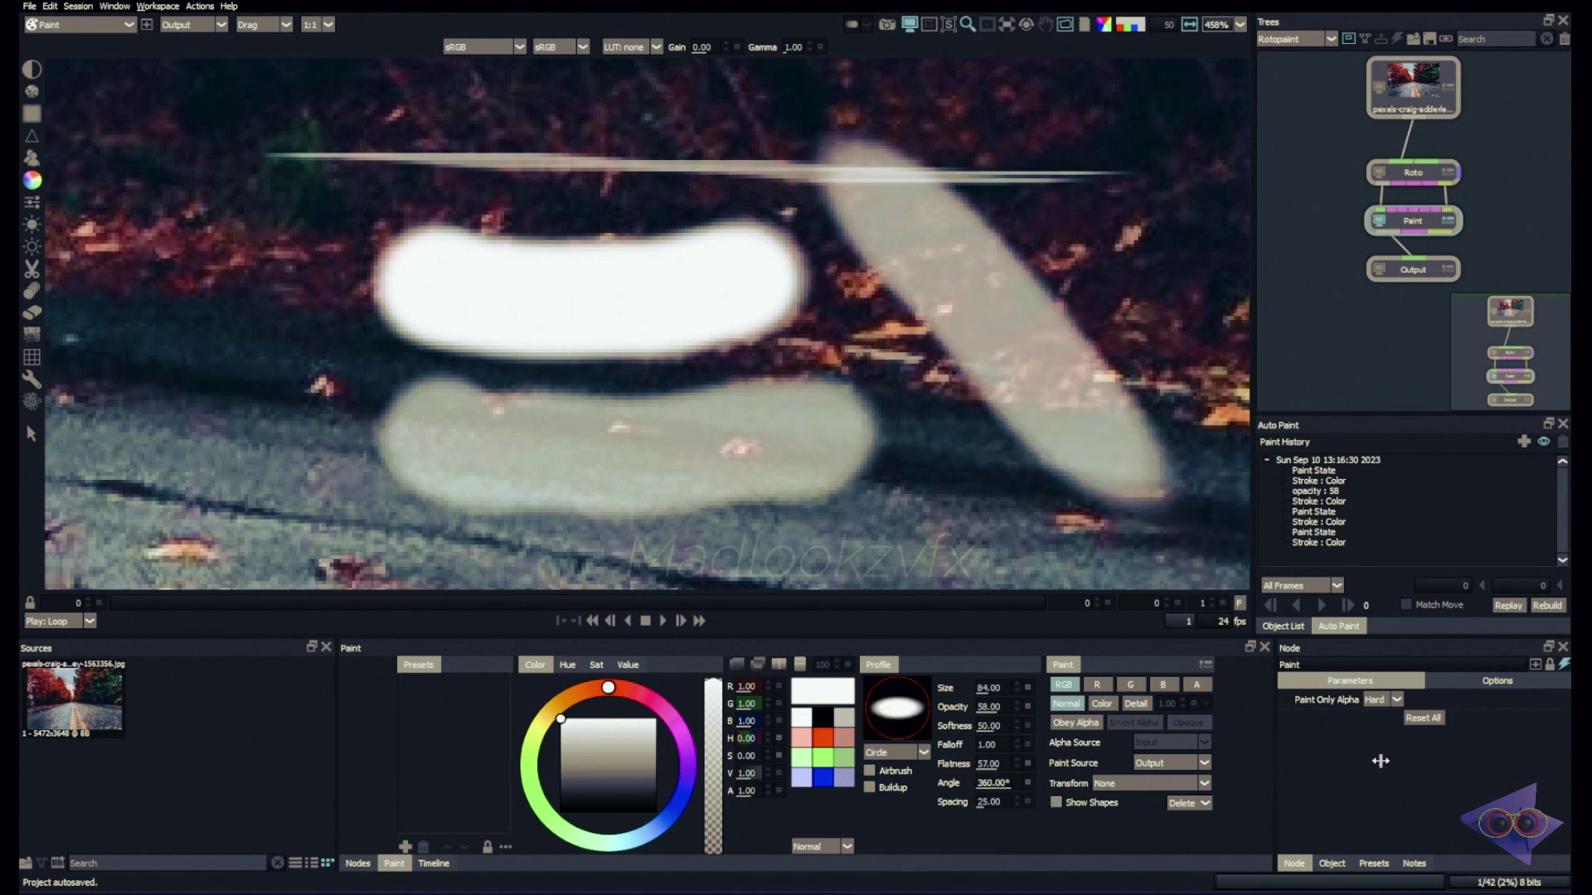
pyautogui.moveTo(999, 804); pyautogui.dragTo(1079, 817)
# Change the brush profile to Square and stamp a single square dab beside the existing strokes
pyautogui.click(897, 752)
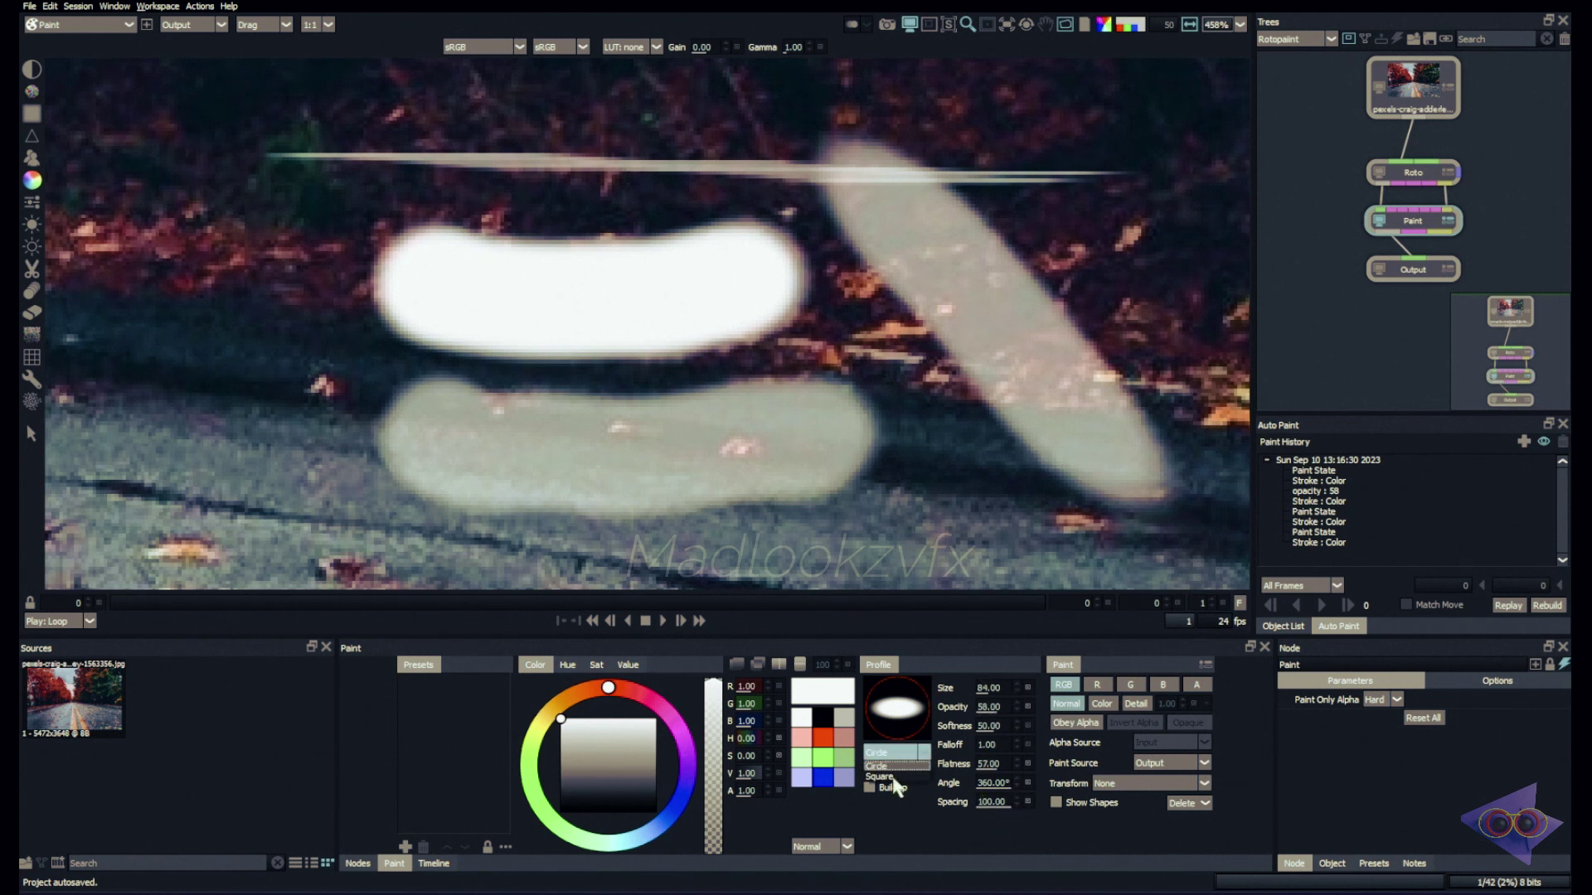
pyautogui.click(893, 775)
pyautogui.scroll(-3, 771, 239)
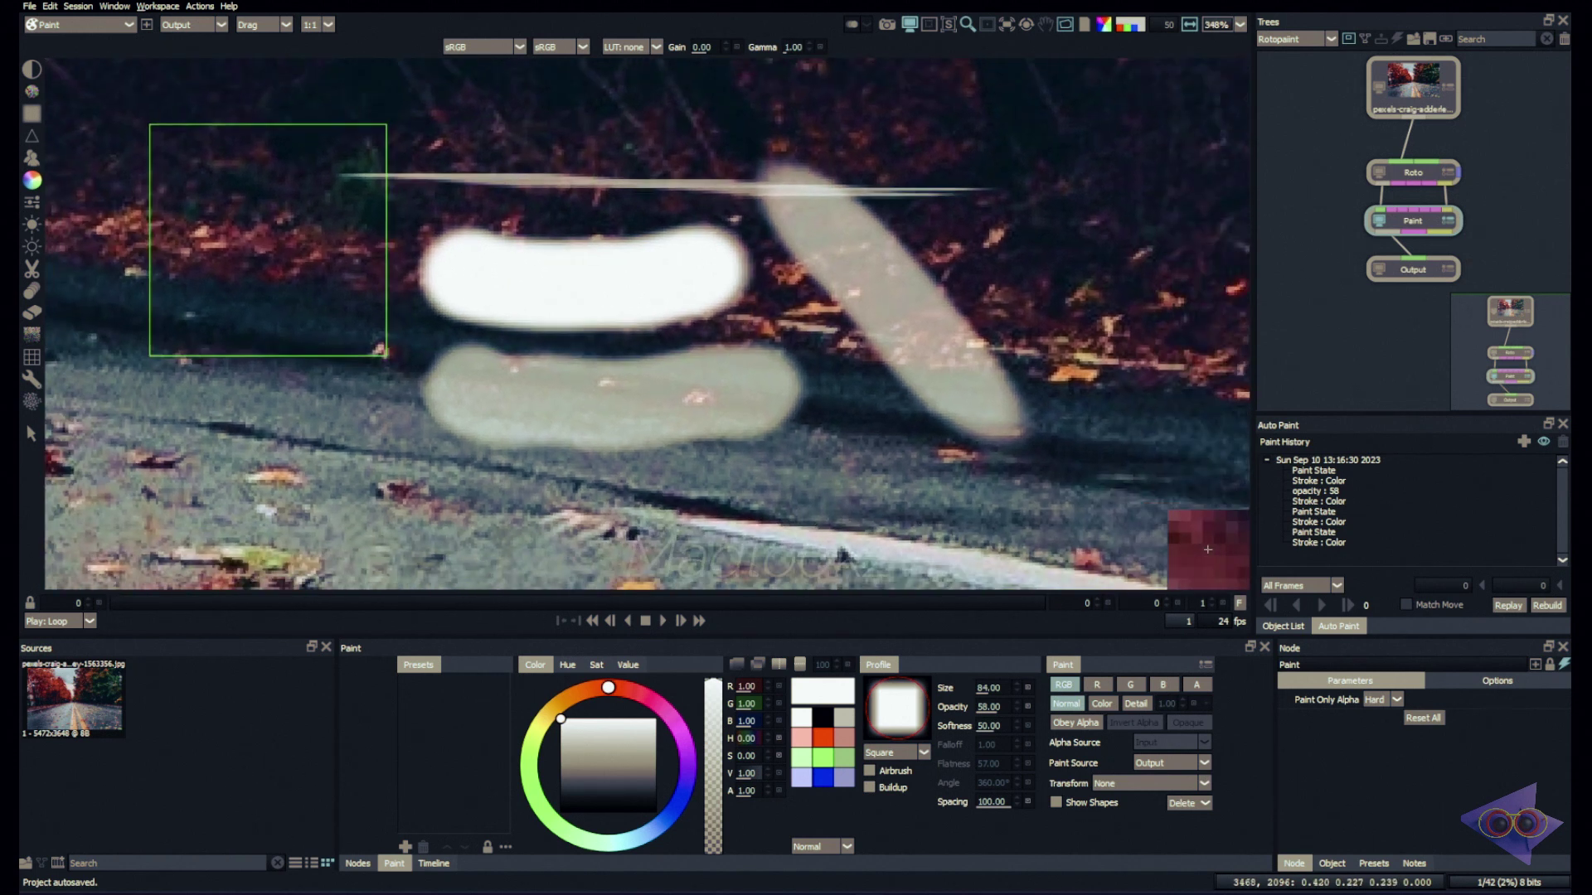
pyautogui.click(166, 254)
pyautogui.scroll(-1, 397, 388)
pyautogui.moveTo(396, 388); pyautogui.dragTo(696, 431)
# Return the brush to its default Circle profile, set its size to 228 and paint a large soft white dab over the roadside
pyautogui.click(897, 752)
pyautogui.click(900, 765)
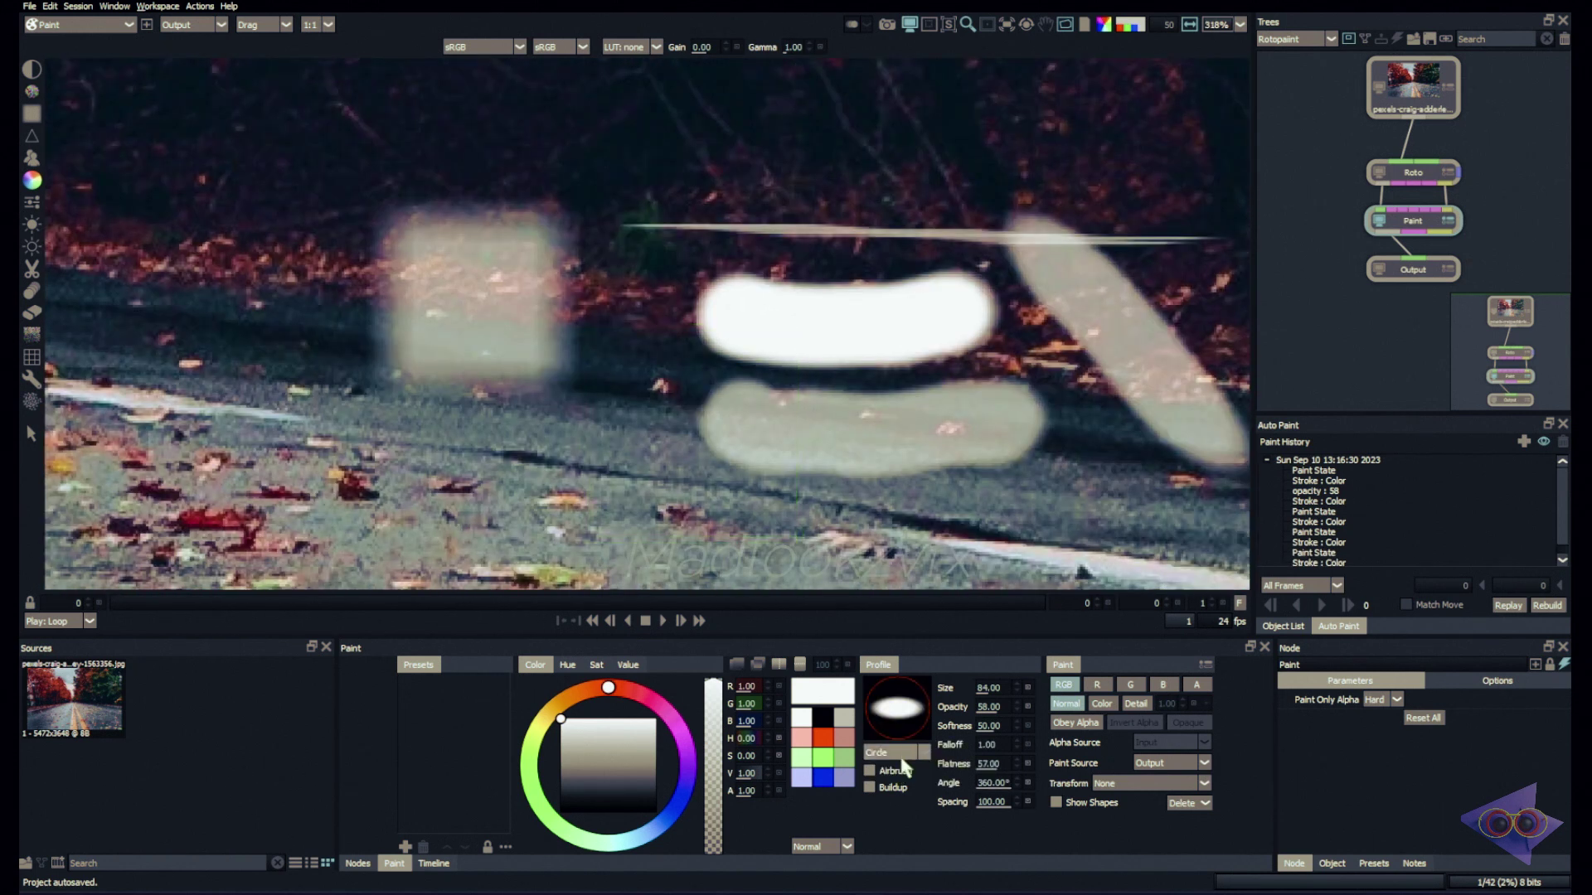
pyautogui.click(1026, 687)
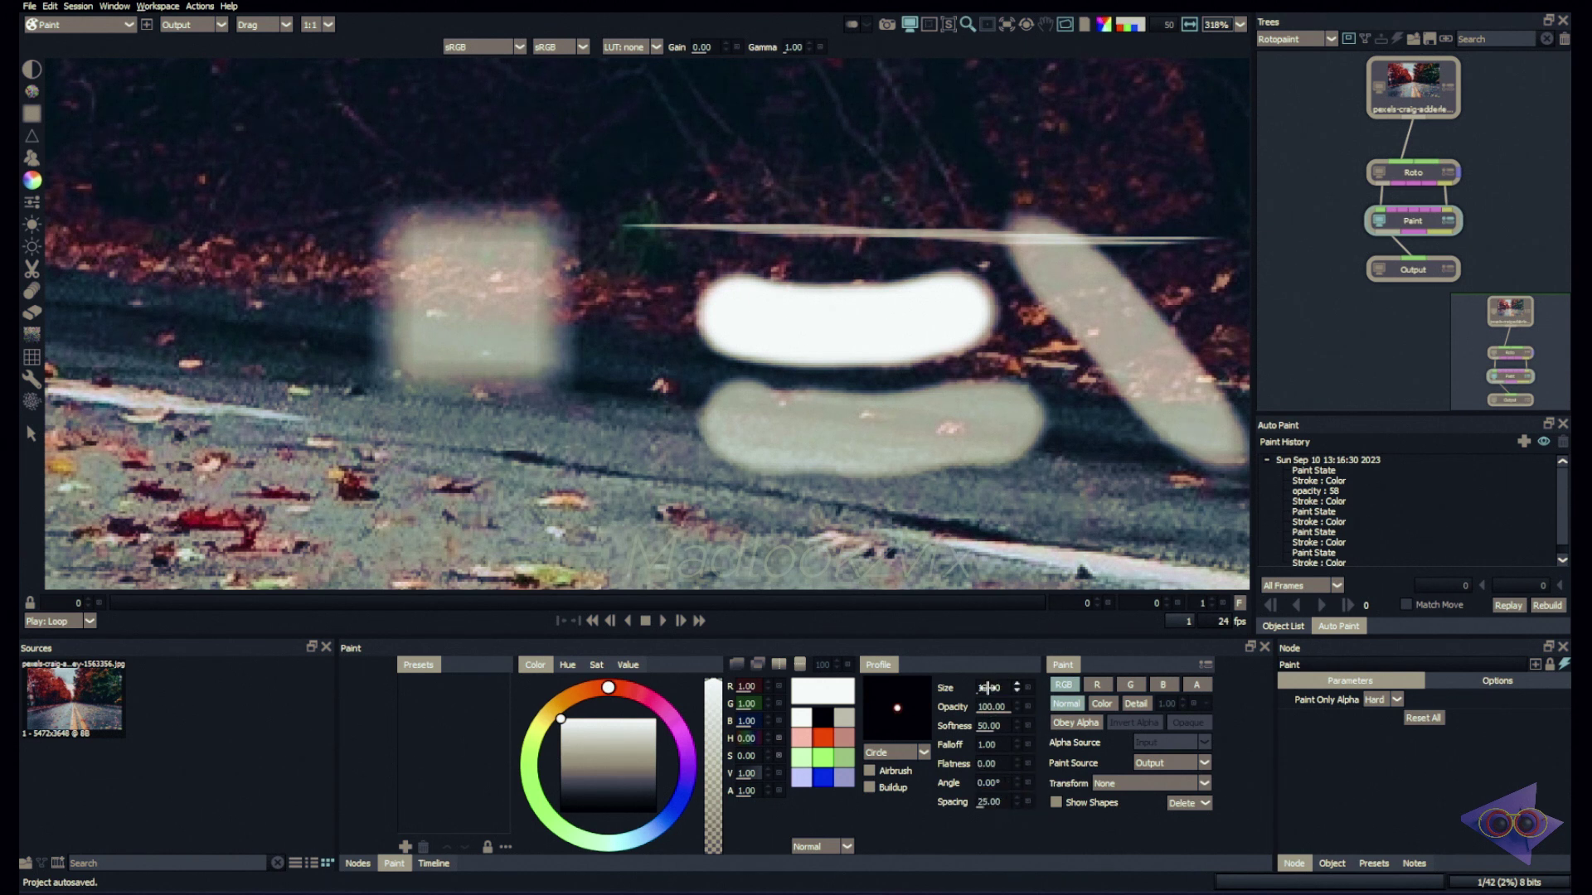
pyautogui.moveTo(988, 688); pyautogui.dragTo(1119, 667)
pyautogui.scroll(-1, 581, 365)
pyautogui.moveTo(413, 311); pyautogui.dragTo(873, 323)
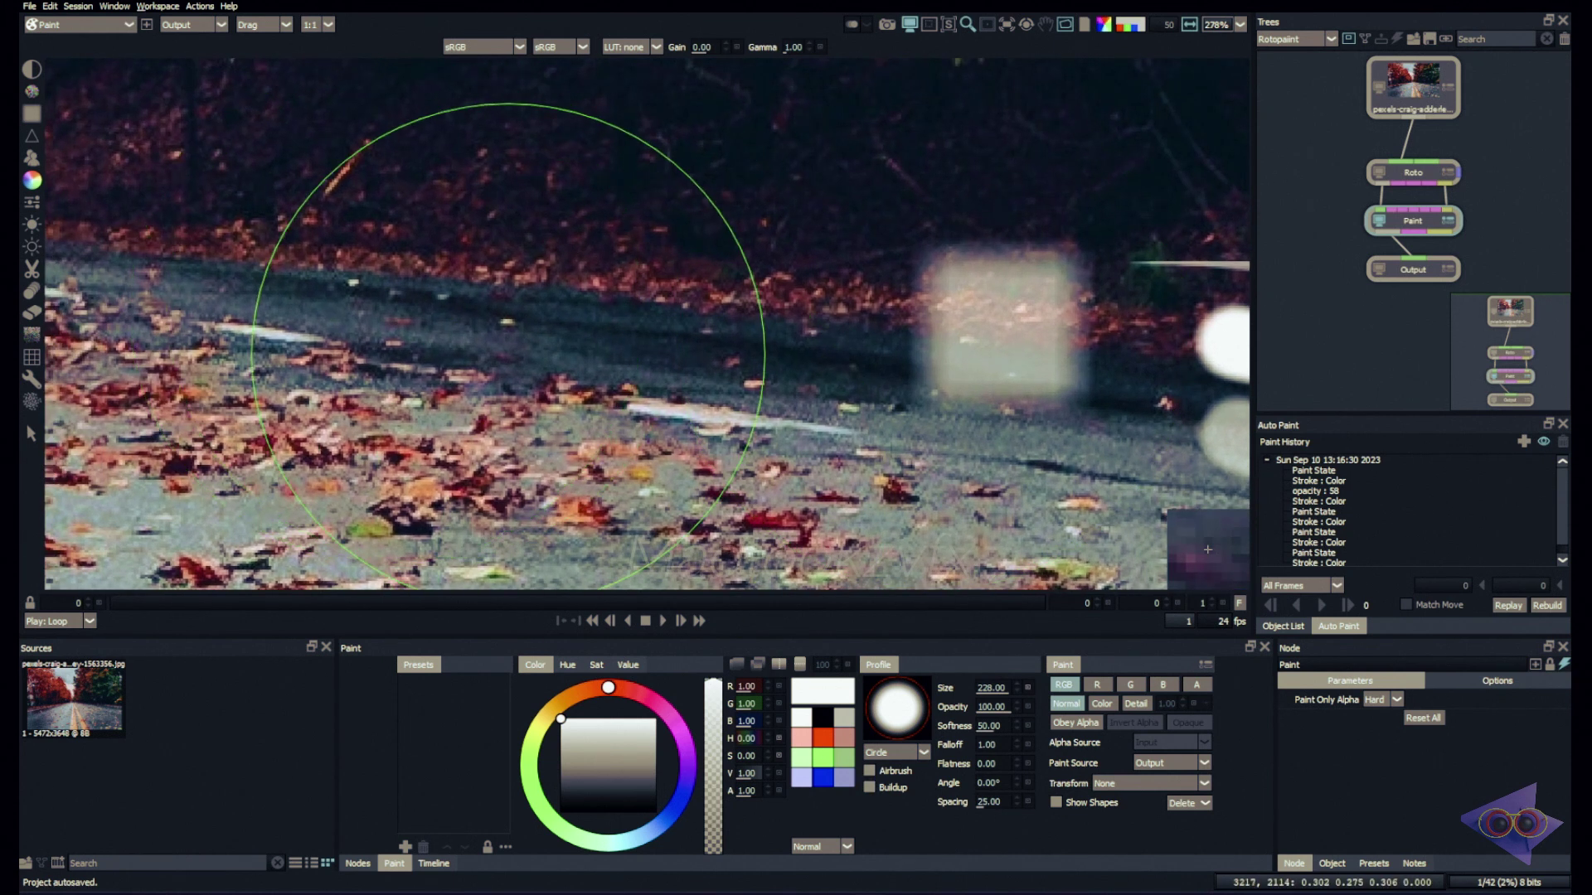
pyautogui.moveTo(512, 322); pyautogui.dragTo(512, 321)
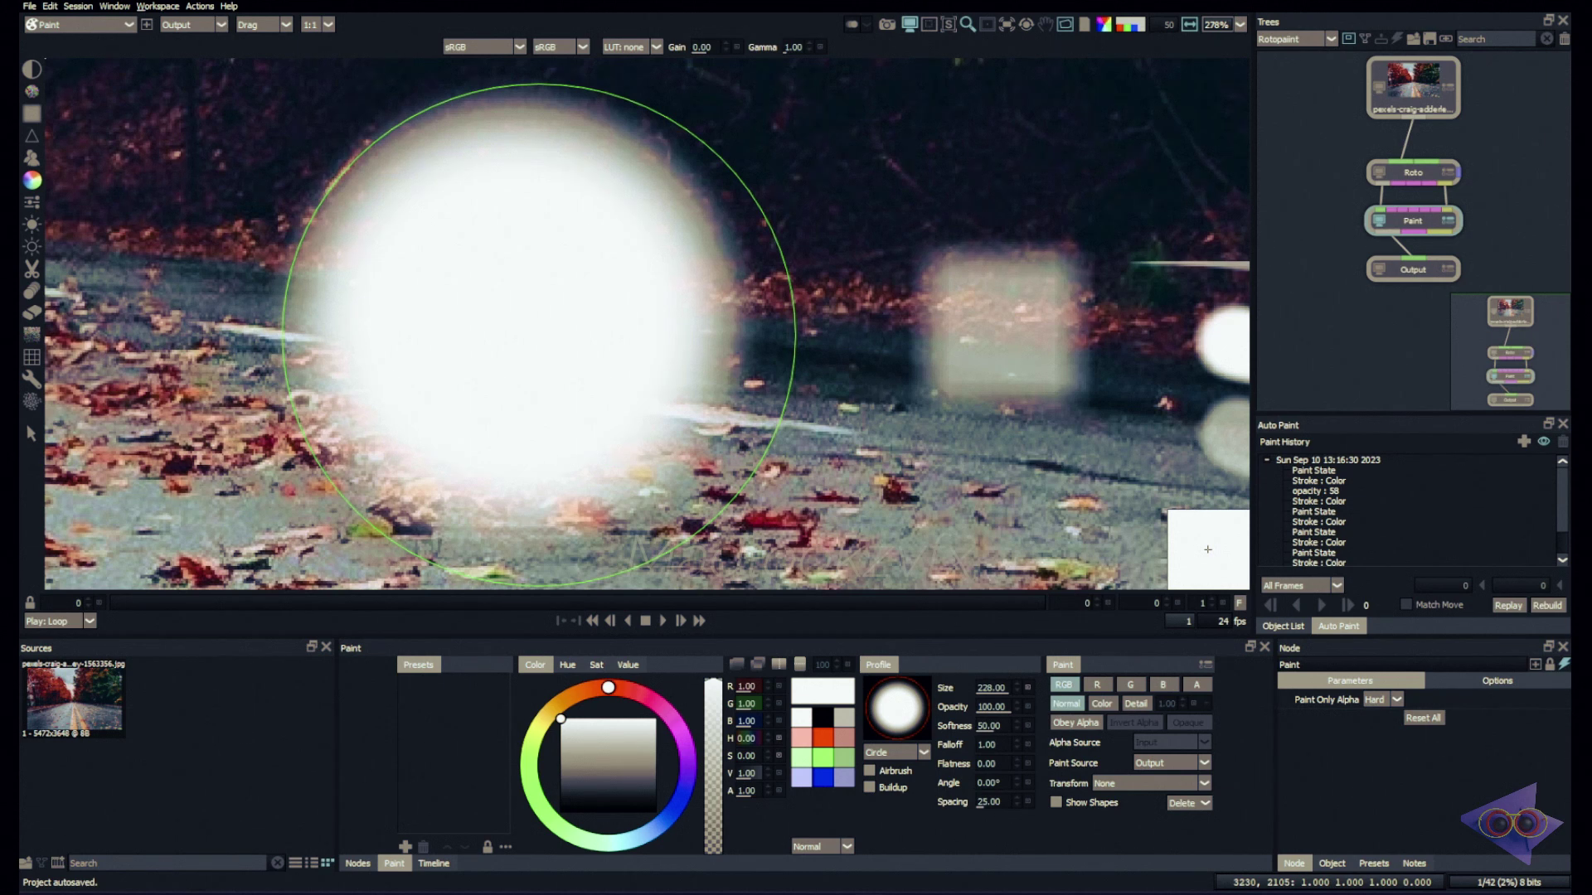
# Enable Airbrush and build up a solid white circle in front of the trees beside the road
pyautogui.click(870, 771)
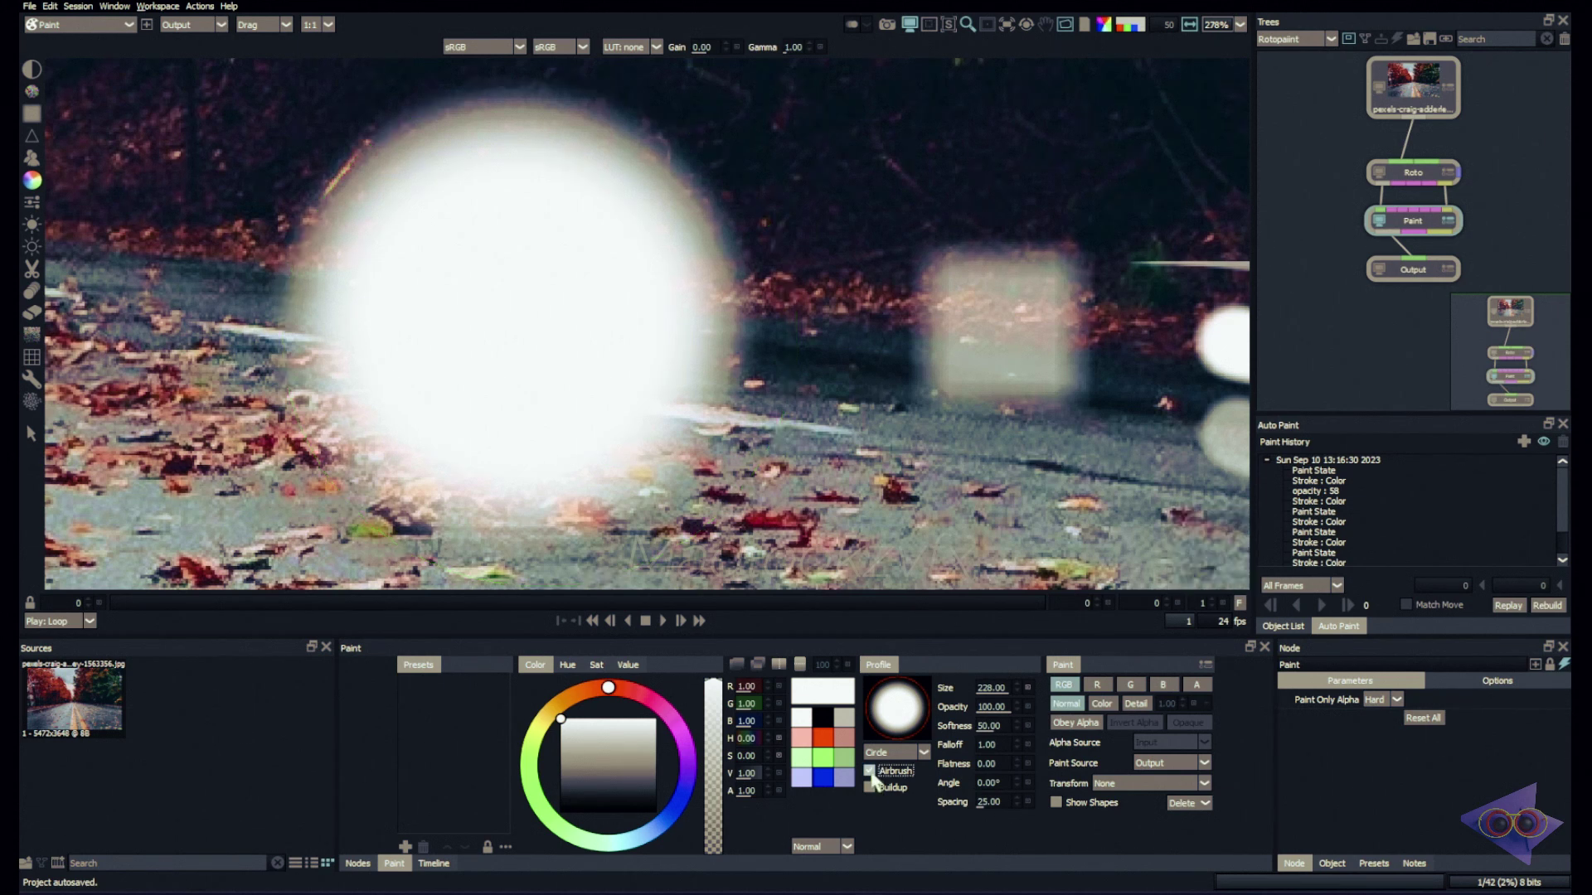
pyautogui.scroll(-1, 1208, 548)
pyautogui.scroll(-7, 879, 321)
pyautogui.scroll(6, 454, 279)
pyautogui.moveTo(454, 279); pyautogui.dragTo(454, 281)
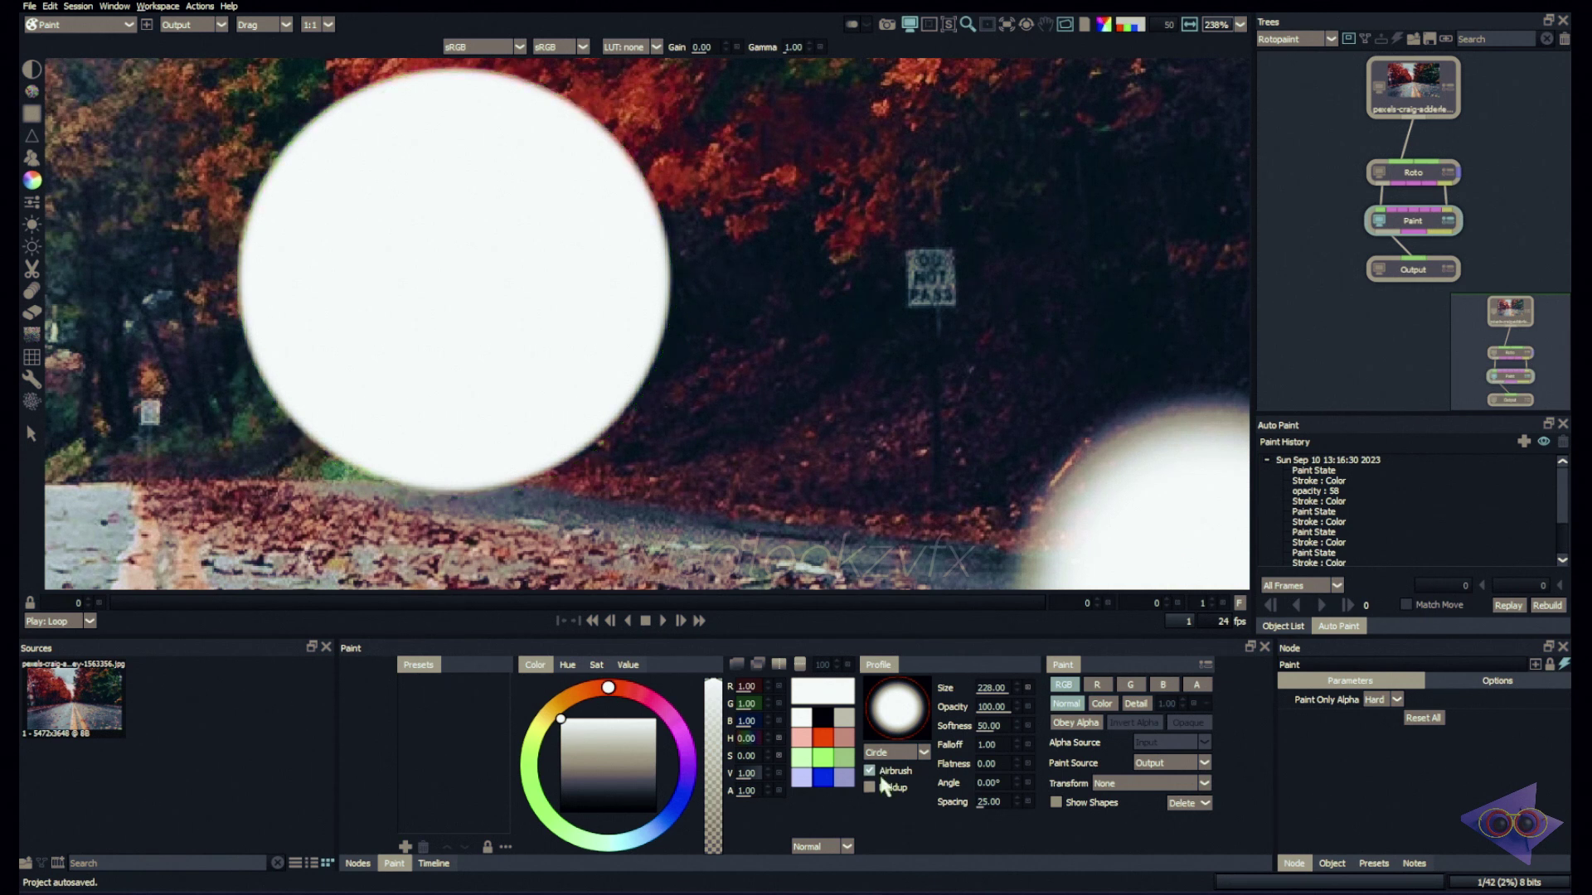
# Enable Buildup for the brush alongside Airbrush
pyautogui.scroll(-3, 804, 395)
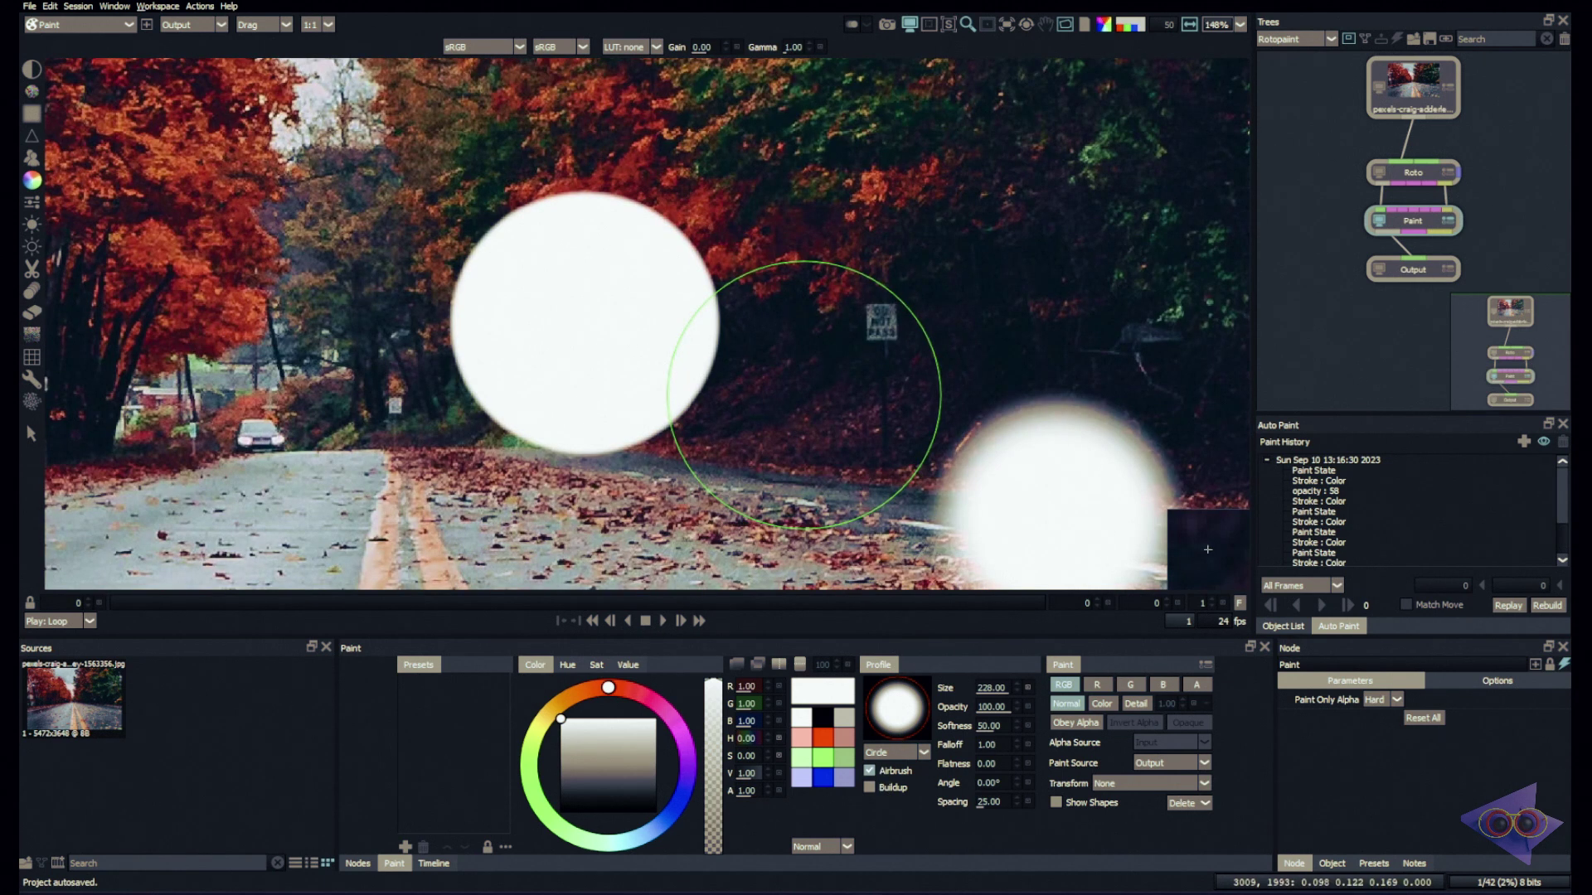
pyautogui.scroll(-2, 878, 452)
pyautogui.click(870, 788)
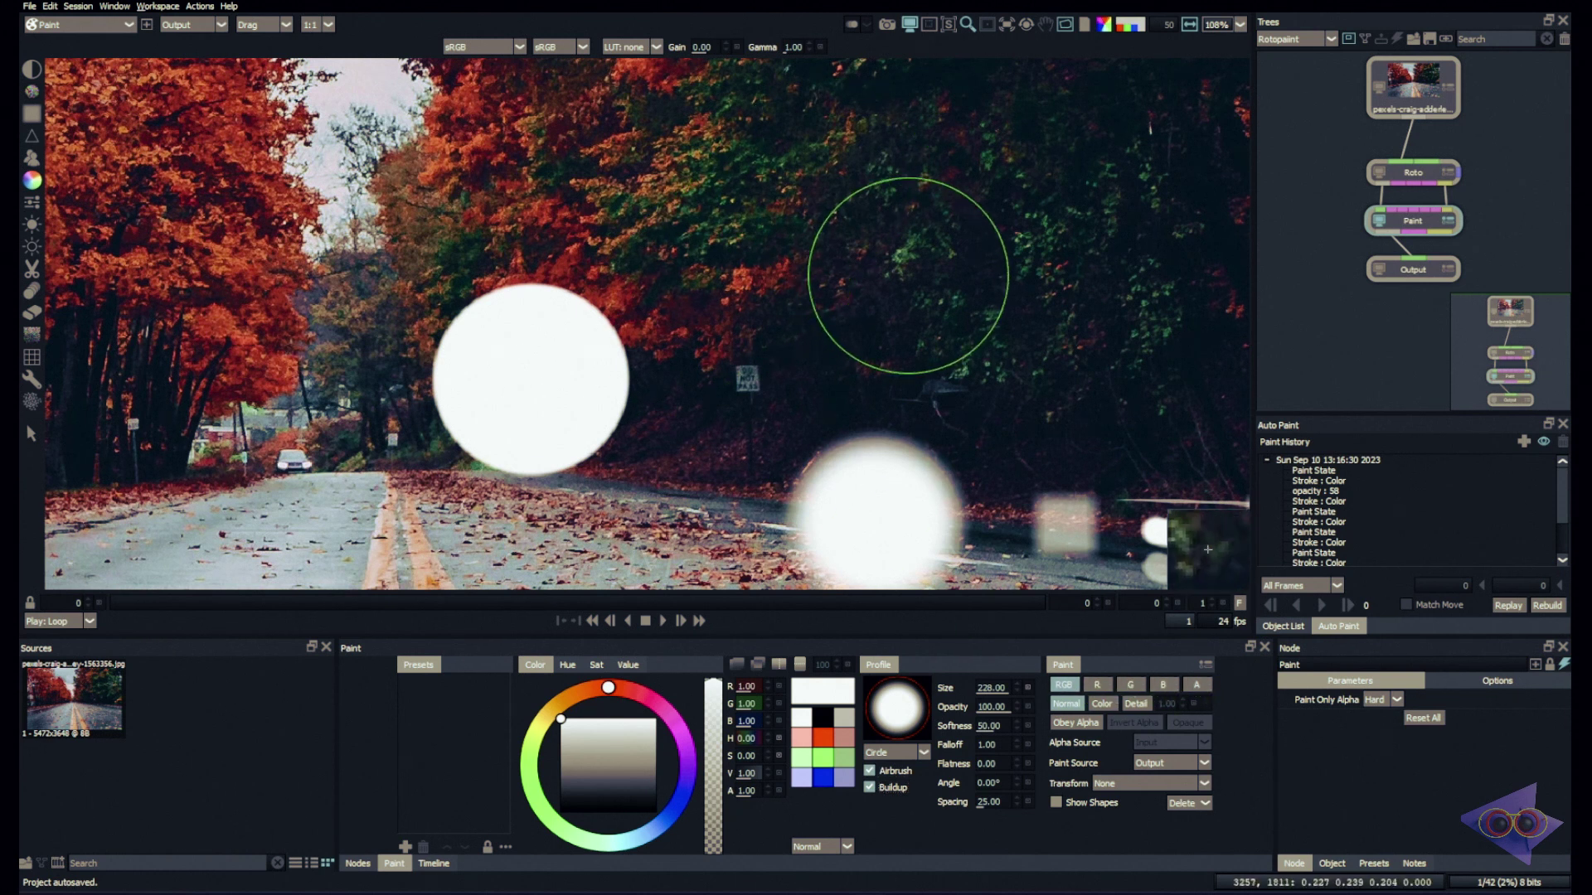
pyautogui.moveTo(886, 227); pyautogui.dragTo(692, 358)
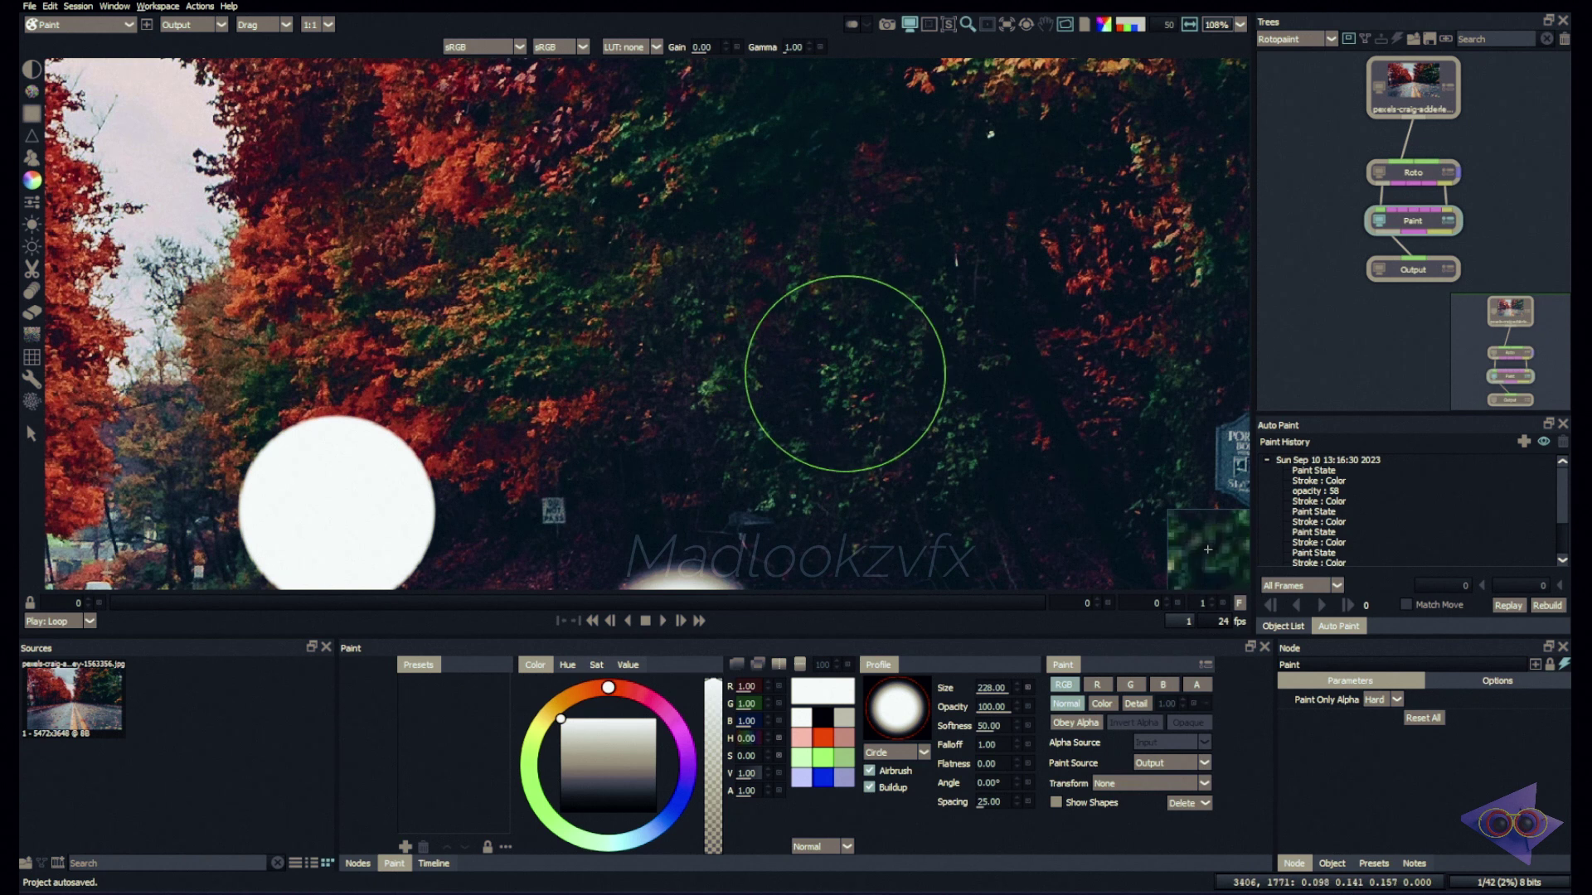
# Paint a horizontal stroke over the dark trees in the red channel only, and view the individual color channels to compare it
pyautogui.click(1097, 686)
pyautogui.moveTo(647, 267); pyautogui.dragTo(1006, 264)
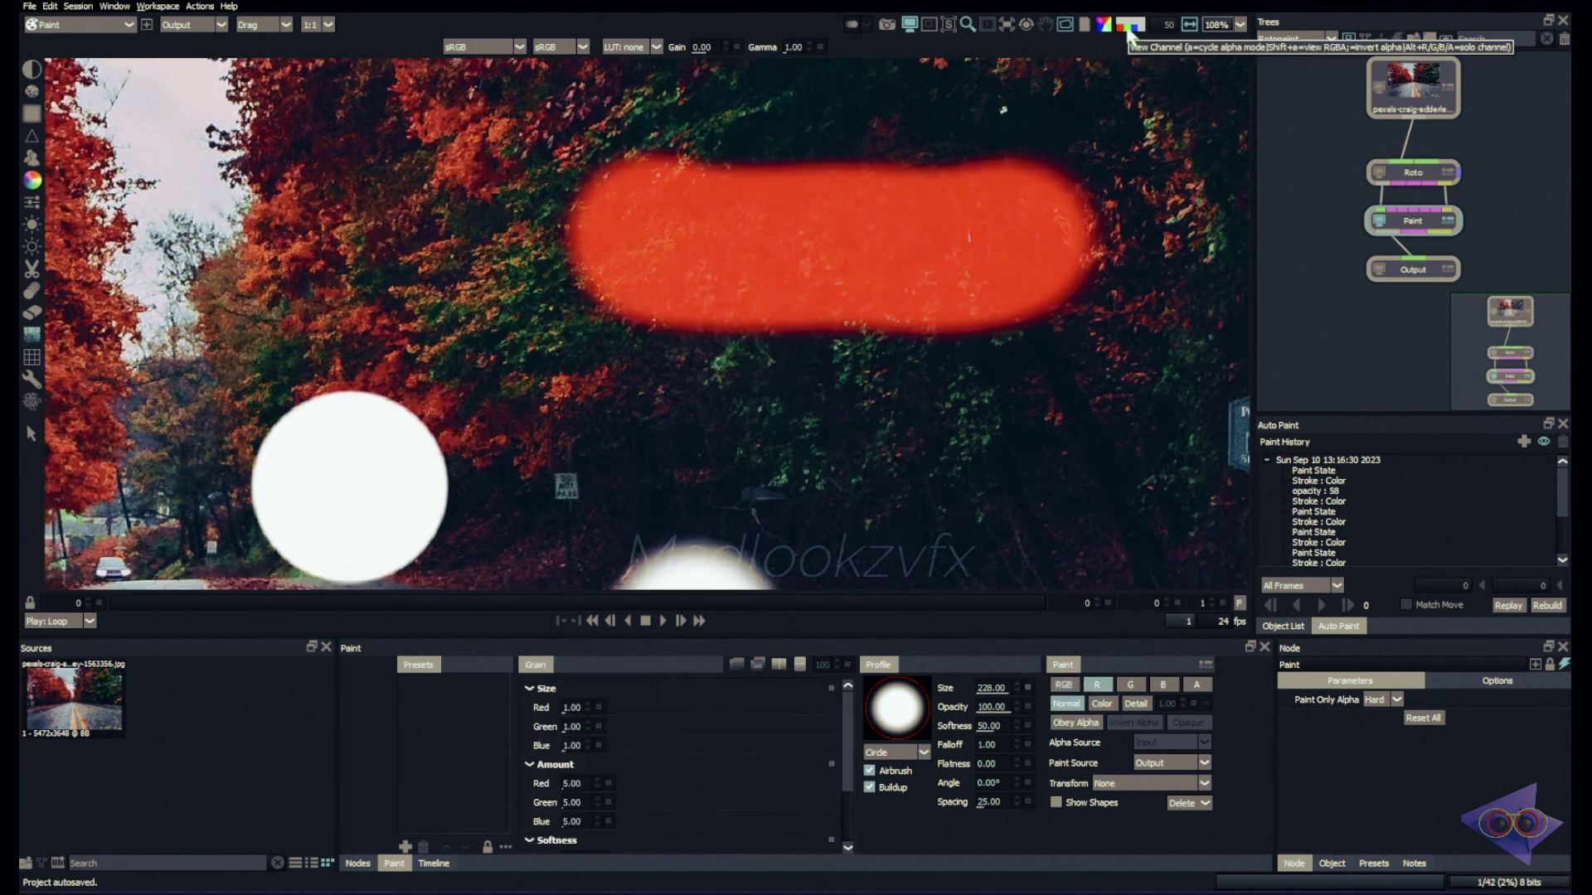
pyautogui.click(1128, 31)
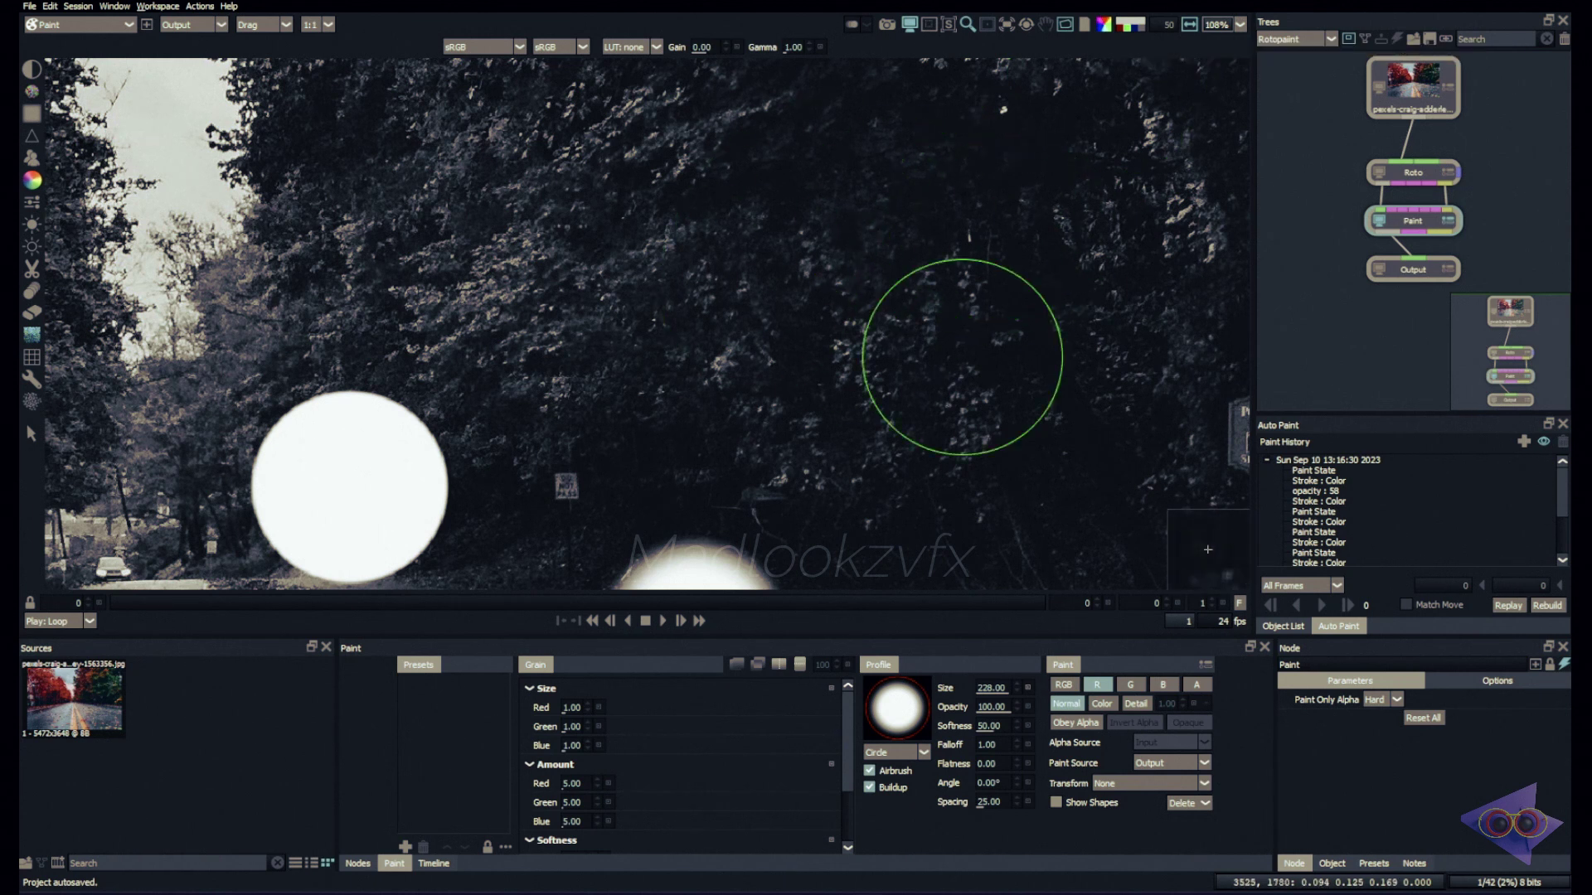
pyautogui.click(1136, 28)
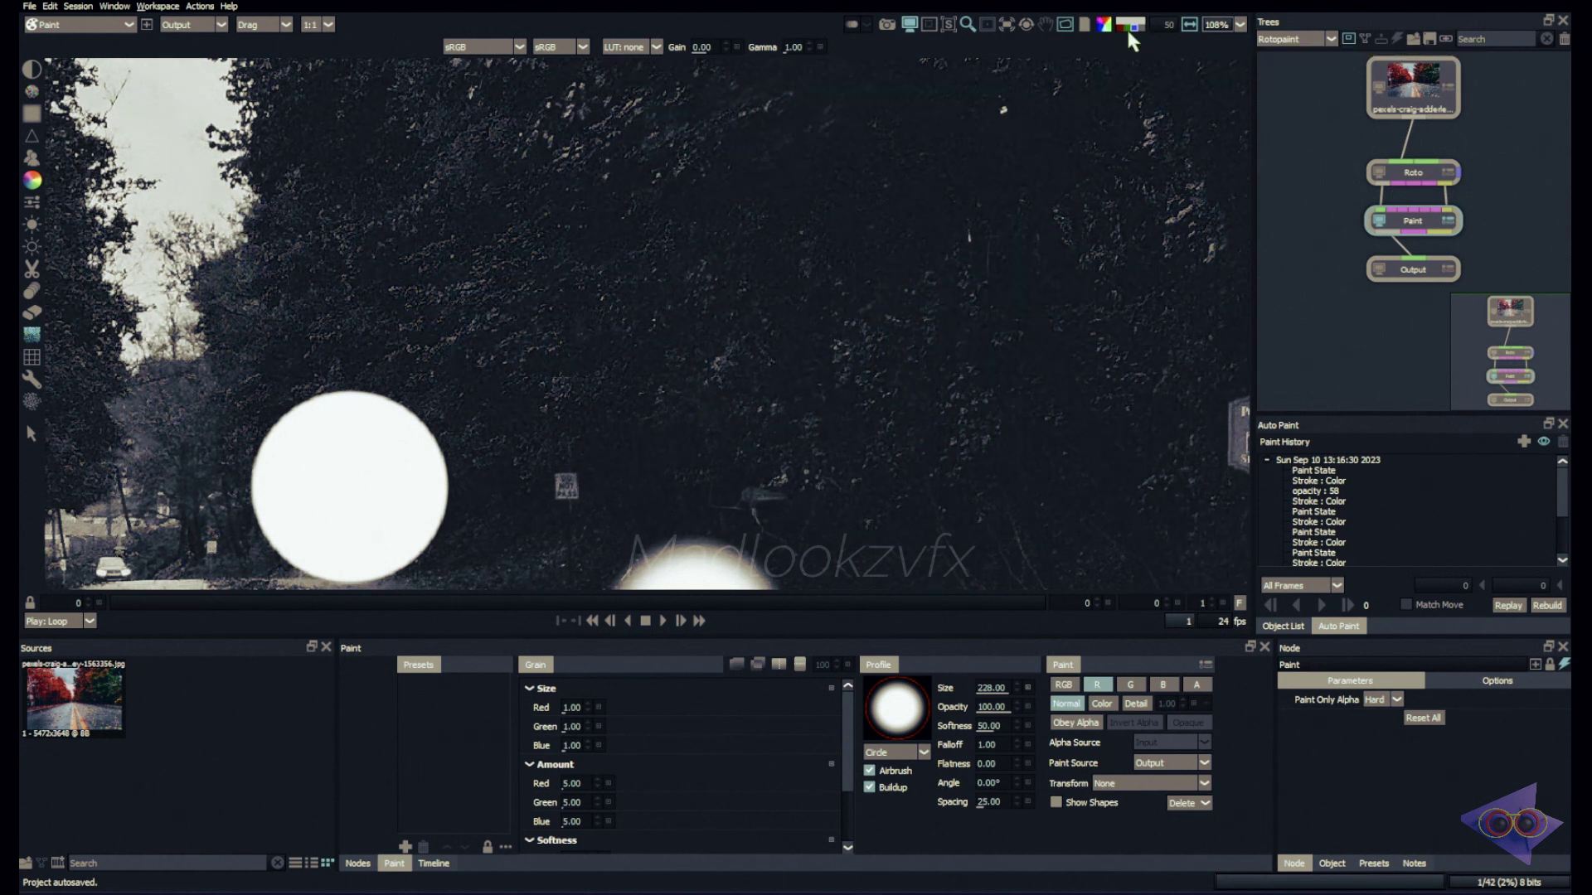
pyautogui.click(1118, 26)
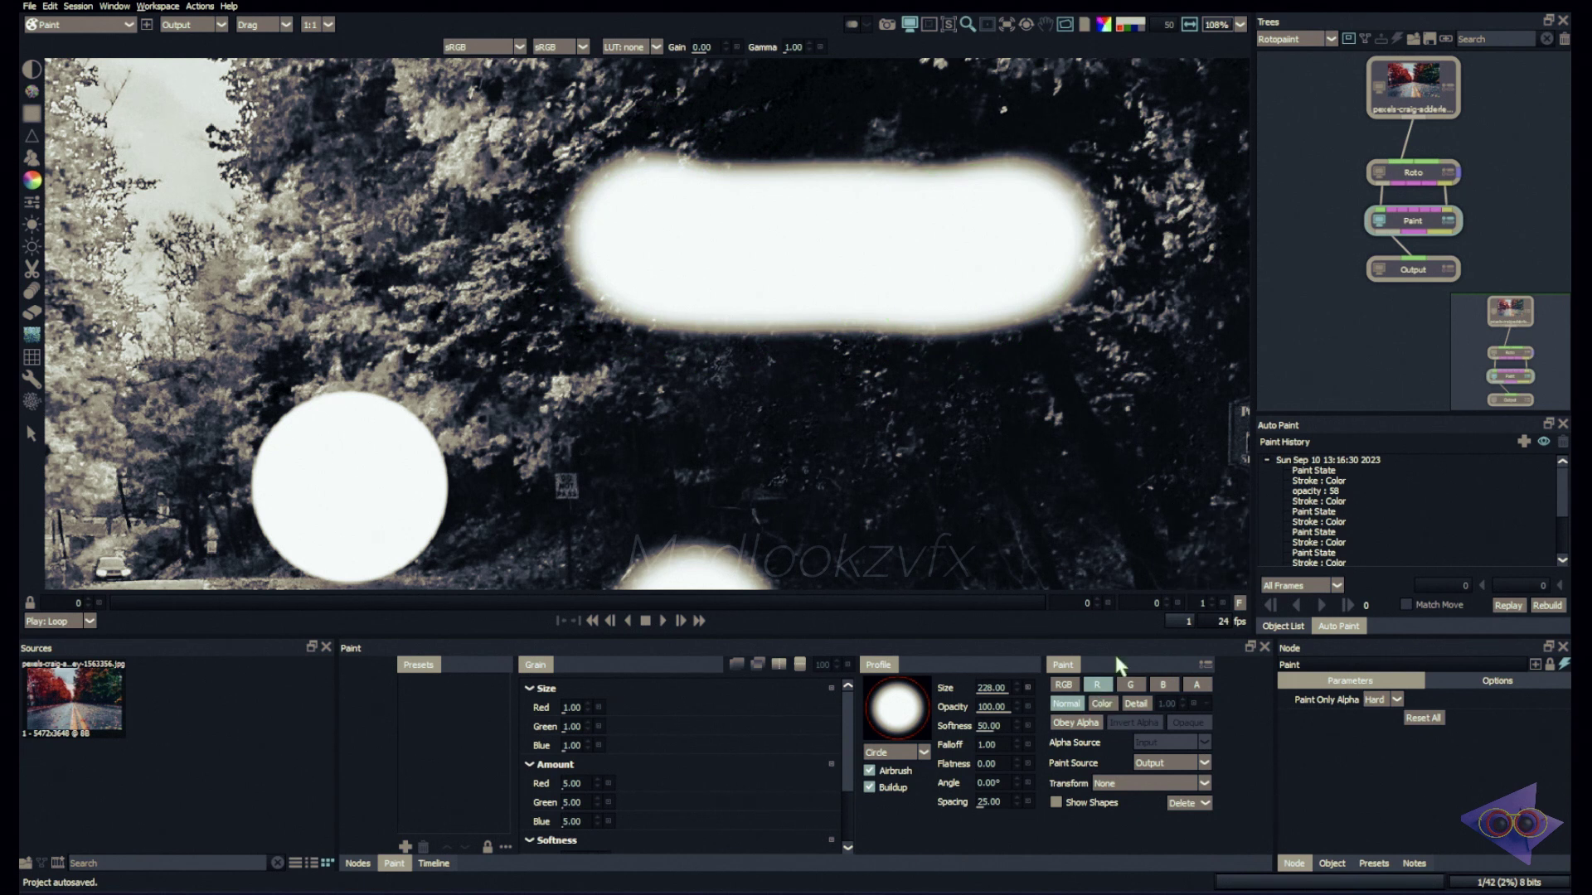
# Try combining alpha with the RGB and red paint channels, restore RGB-only painting and show the full-color image
pyautogui.click(1098, 684)
pyautogui.click(1202, 683)
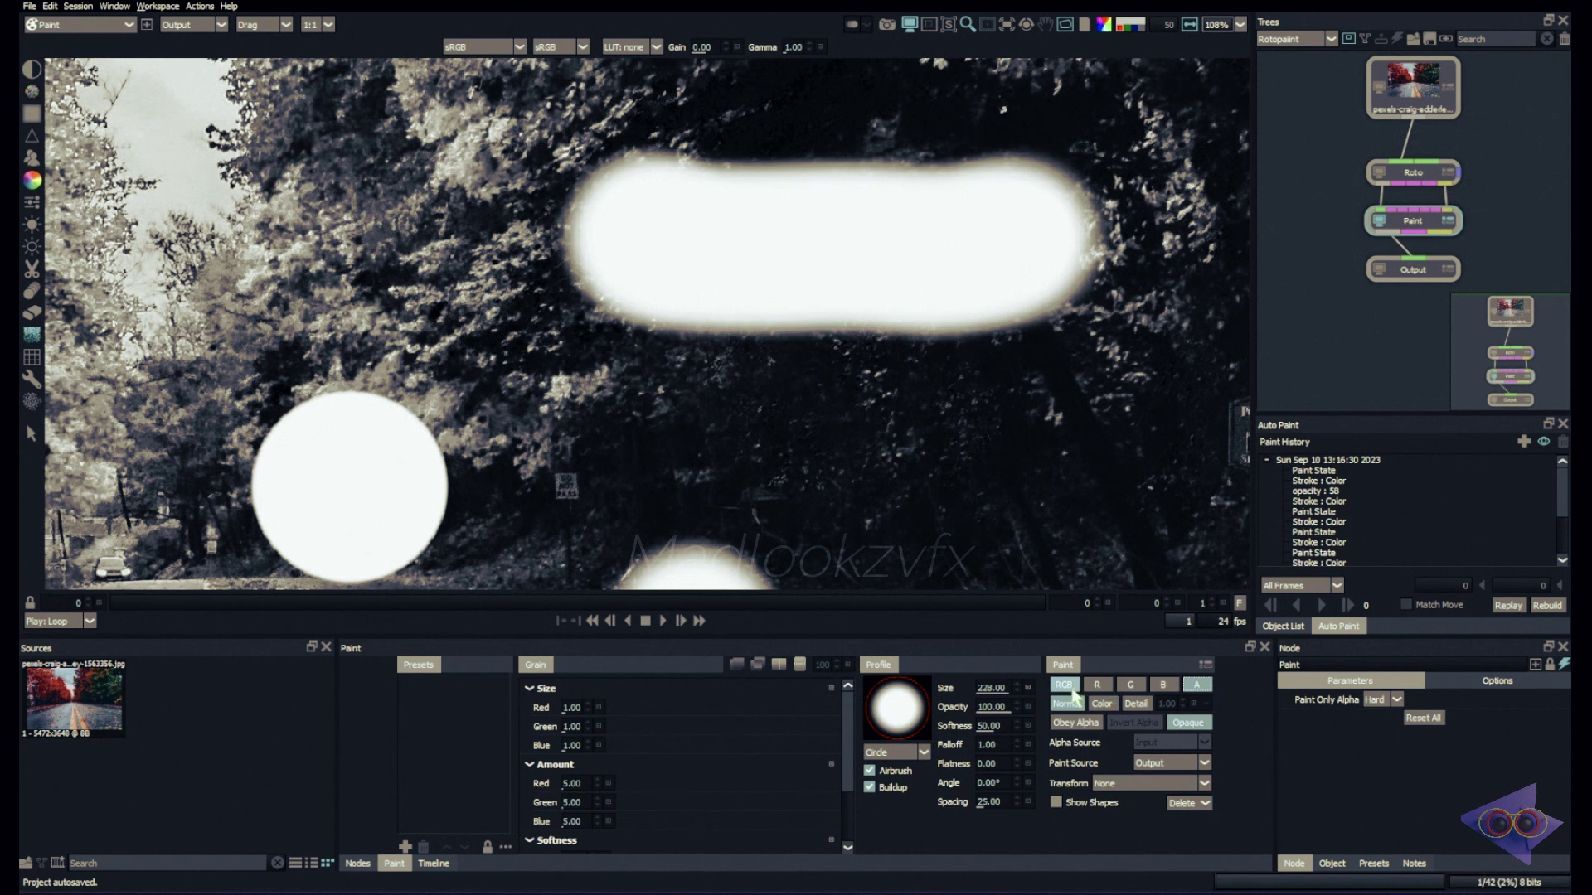
pyautogui.click(1096, 684)
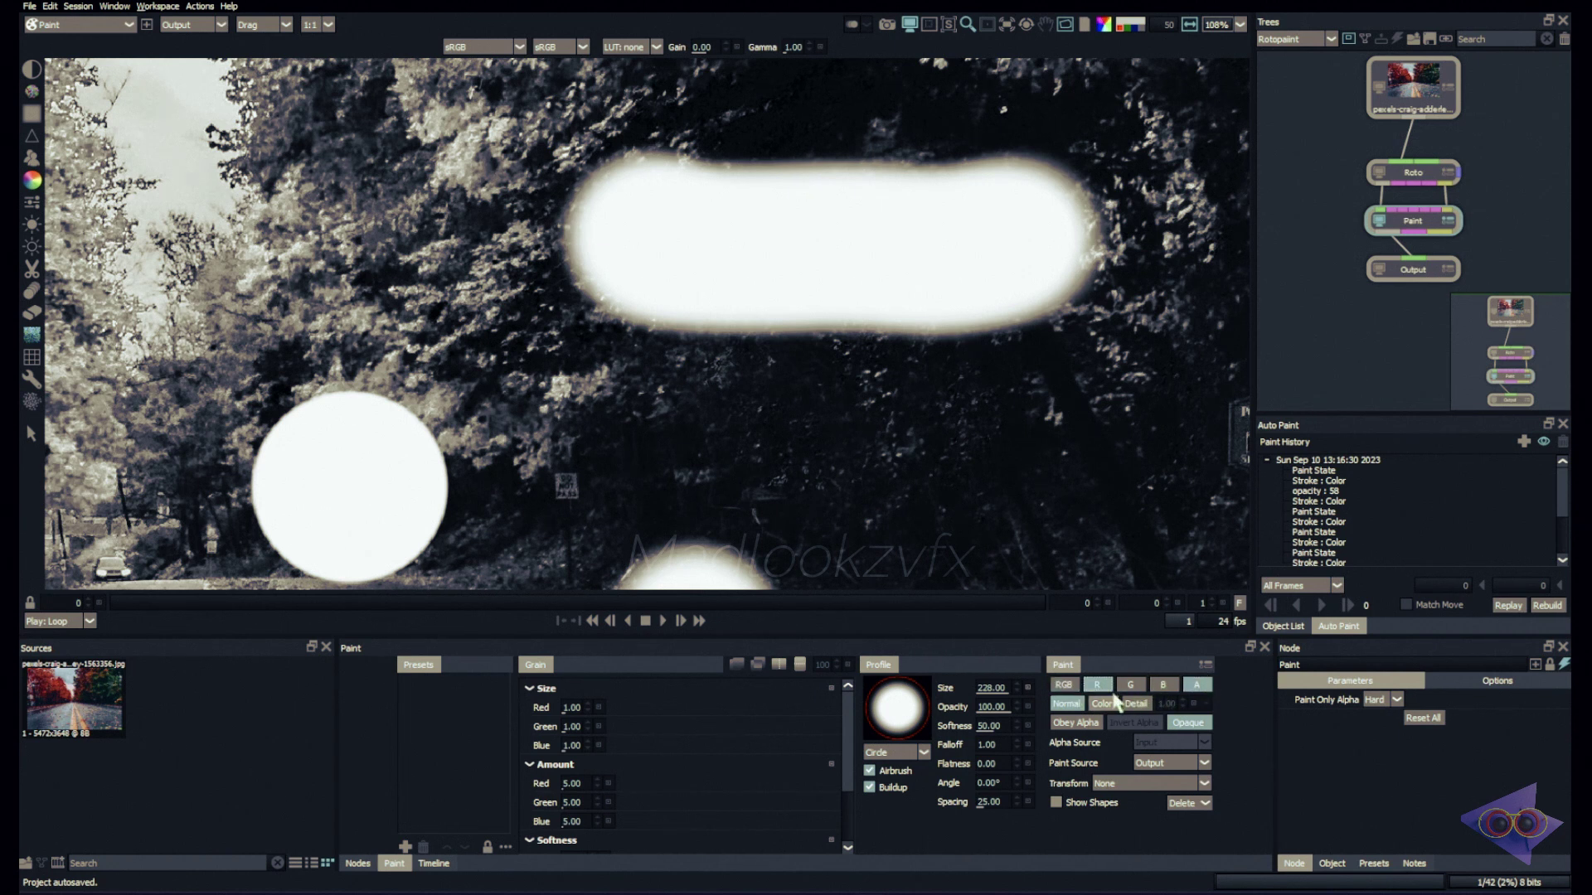
pyautogui.click(1063, 687)
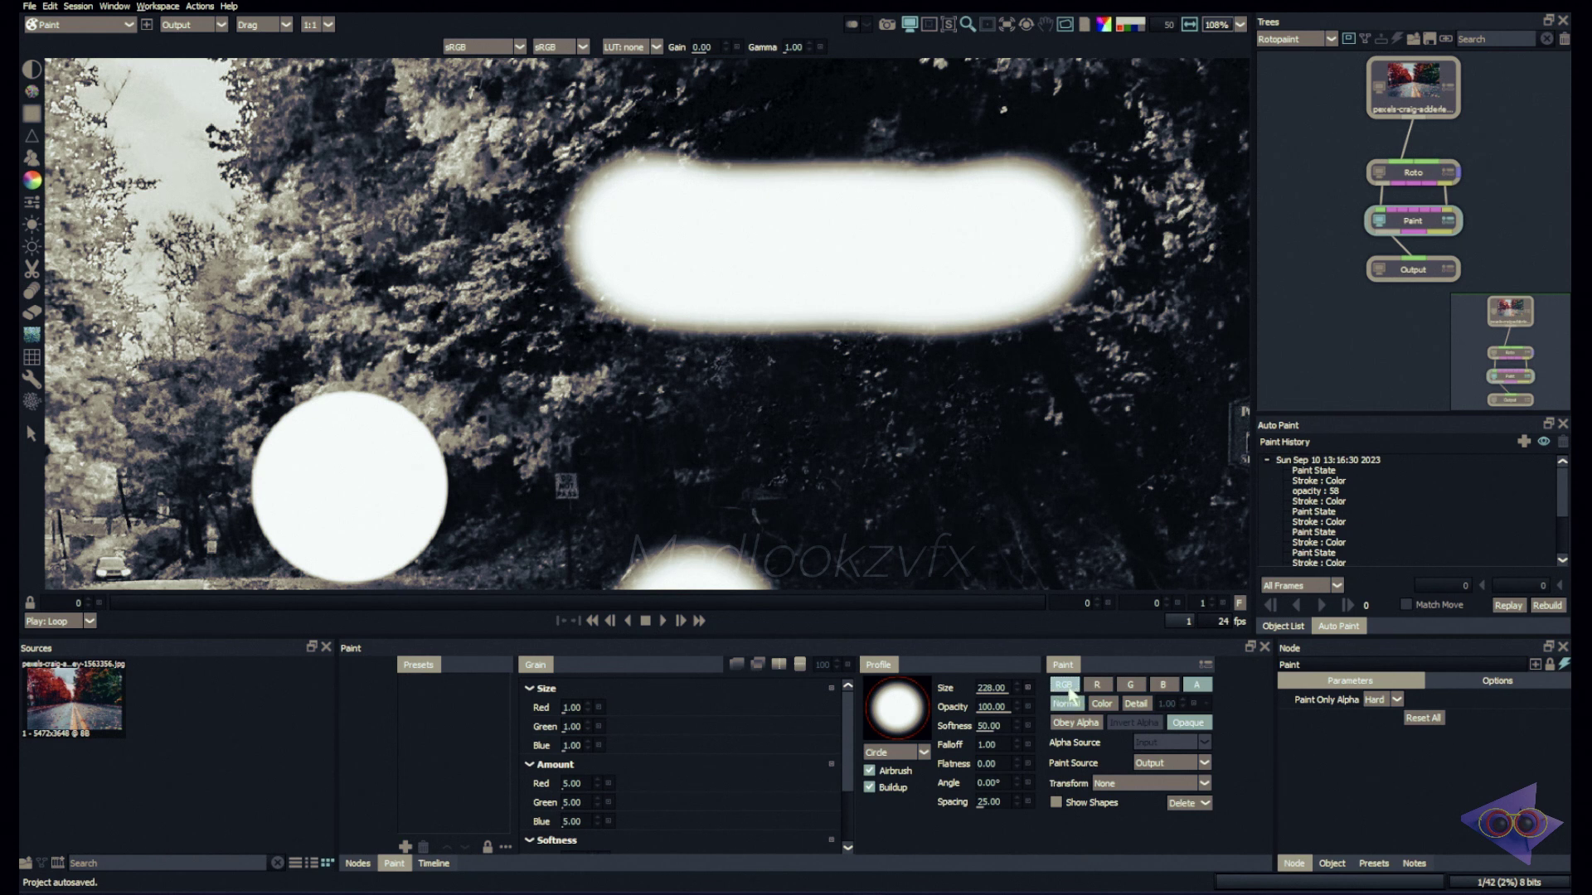
pyautogui.click(1196, 685)
pyautogui.press('f')
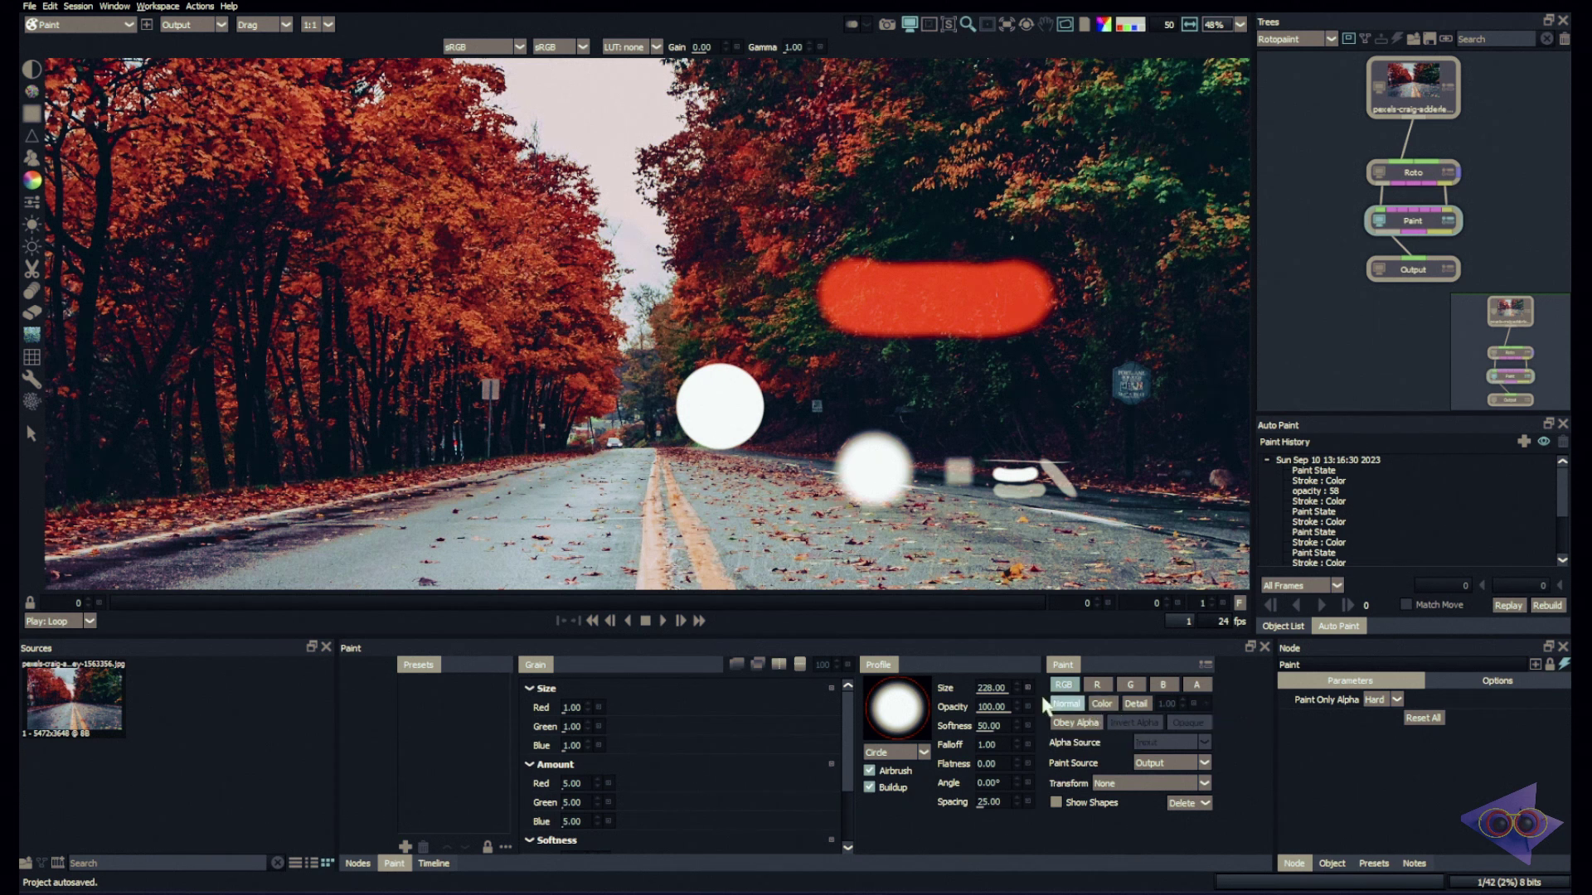
# Examine the Color Layer and Detail Layer of the painted image in the viewer, and return to the Output view
pyautogui.click(211, 25)
pyautogui.click(202, 61)
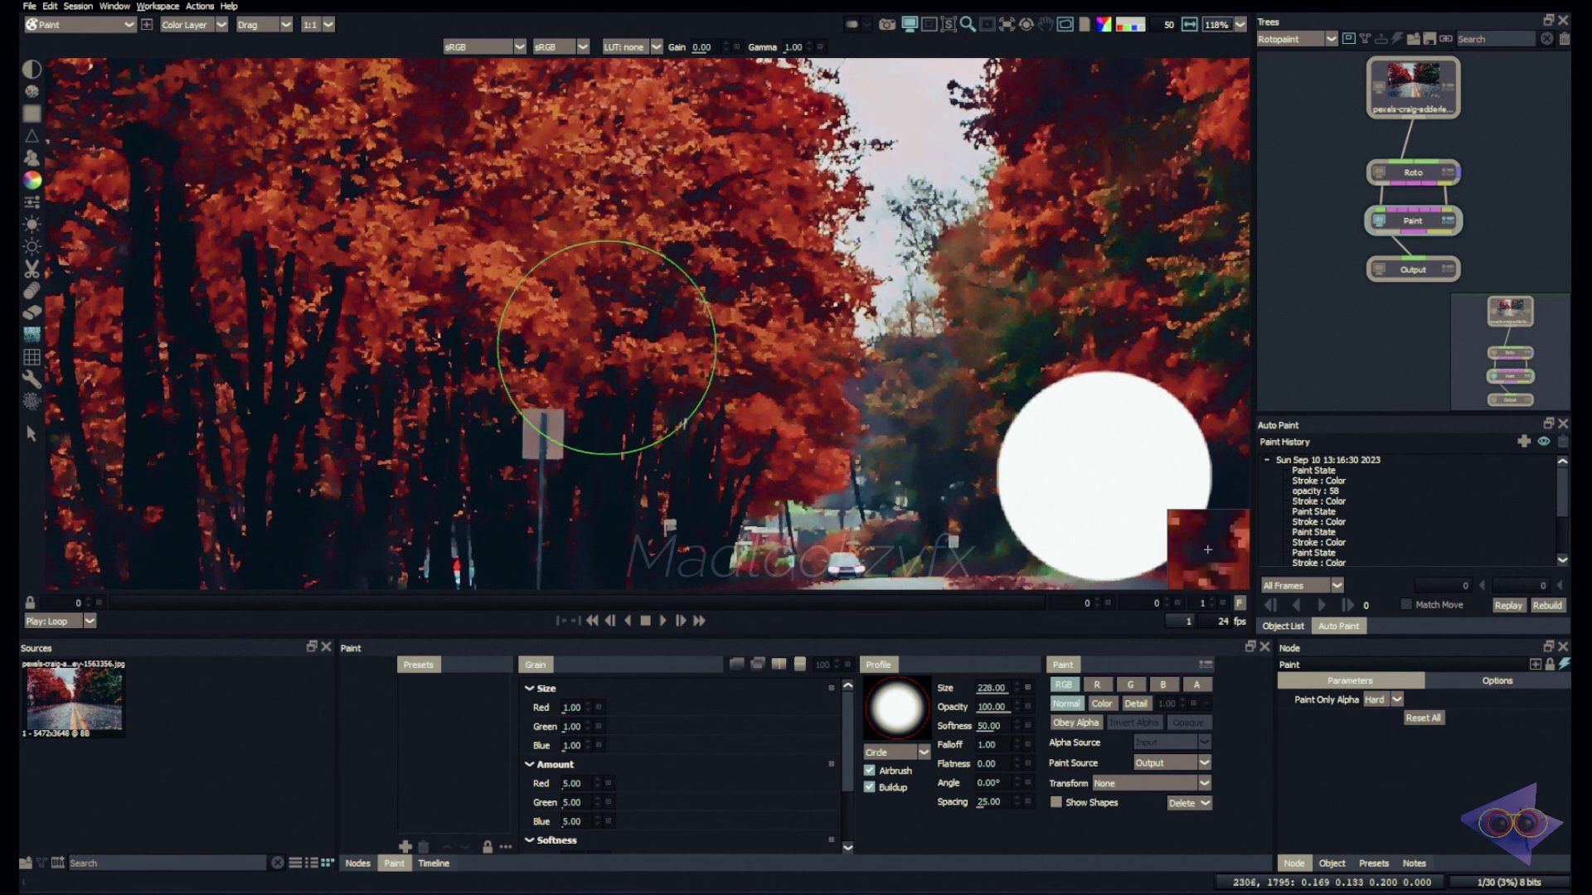
pyautogui.scroll(-3, 593, 343)
pyautogui.click(187, 24)
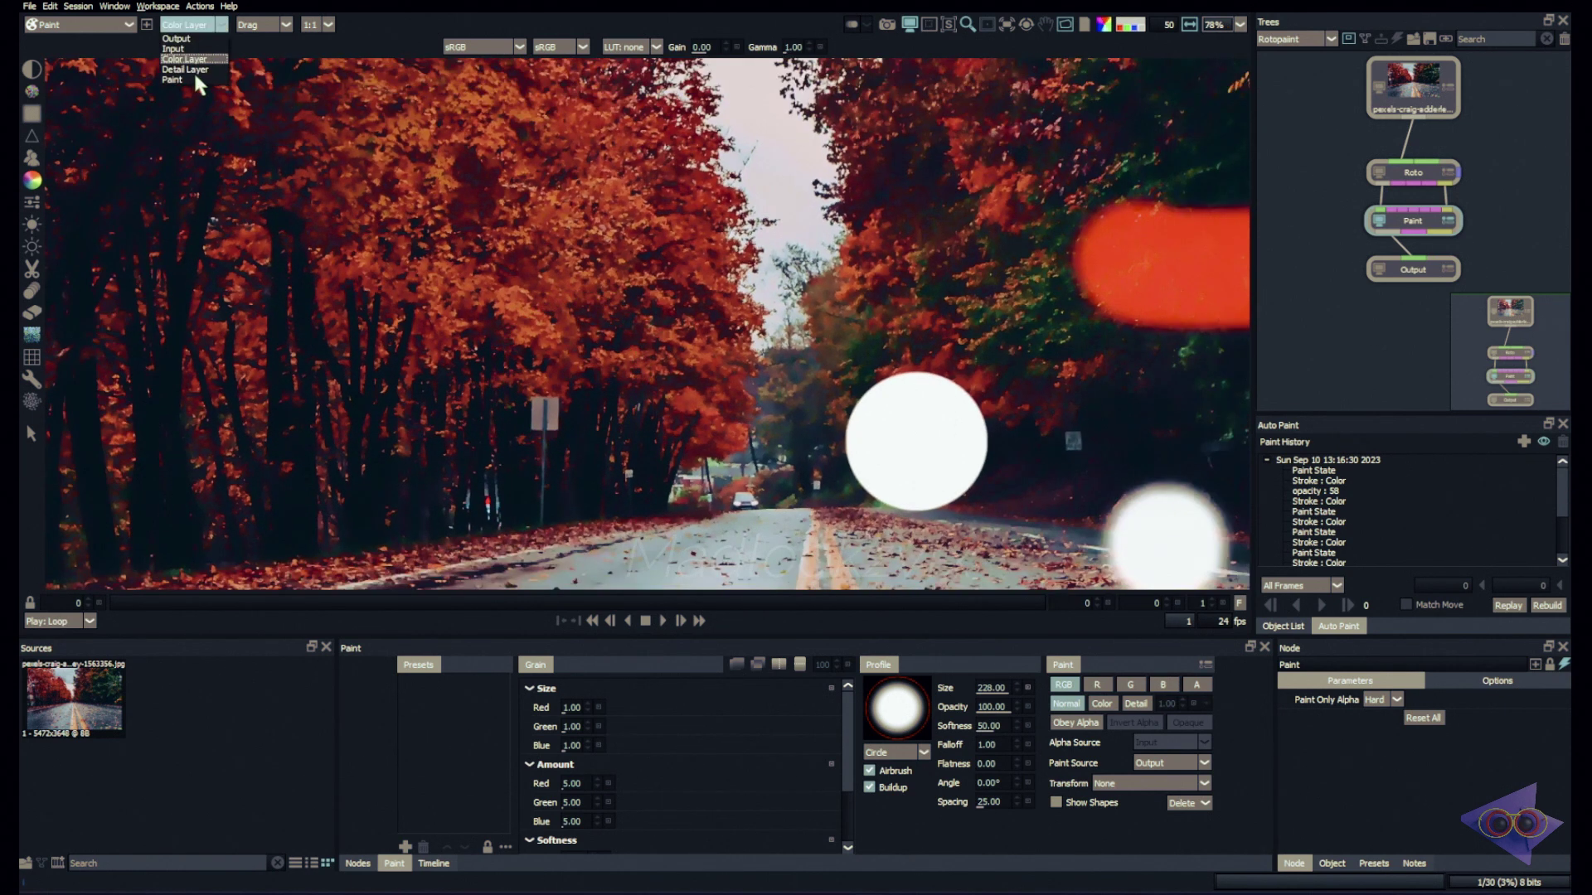
pyautogui.scroll(-3, 597, 313)
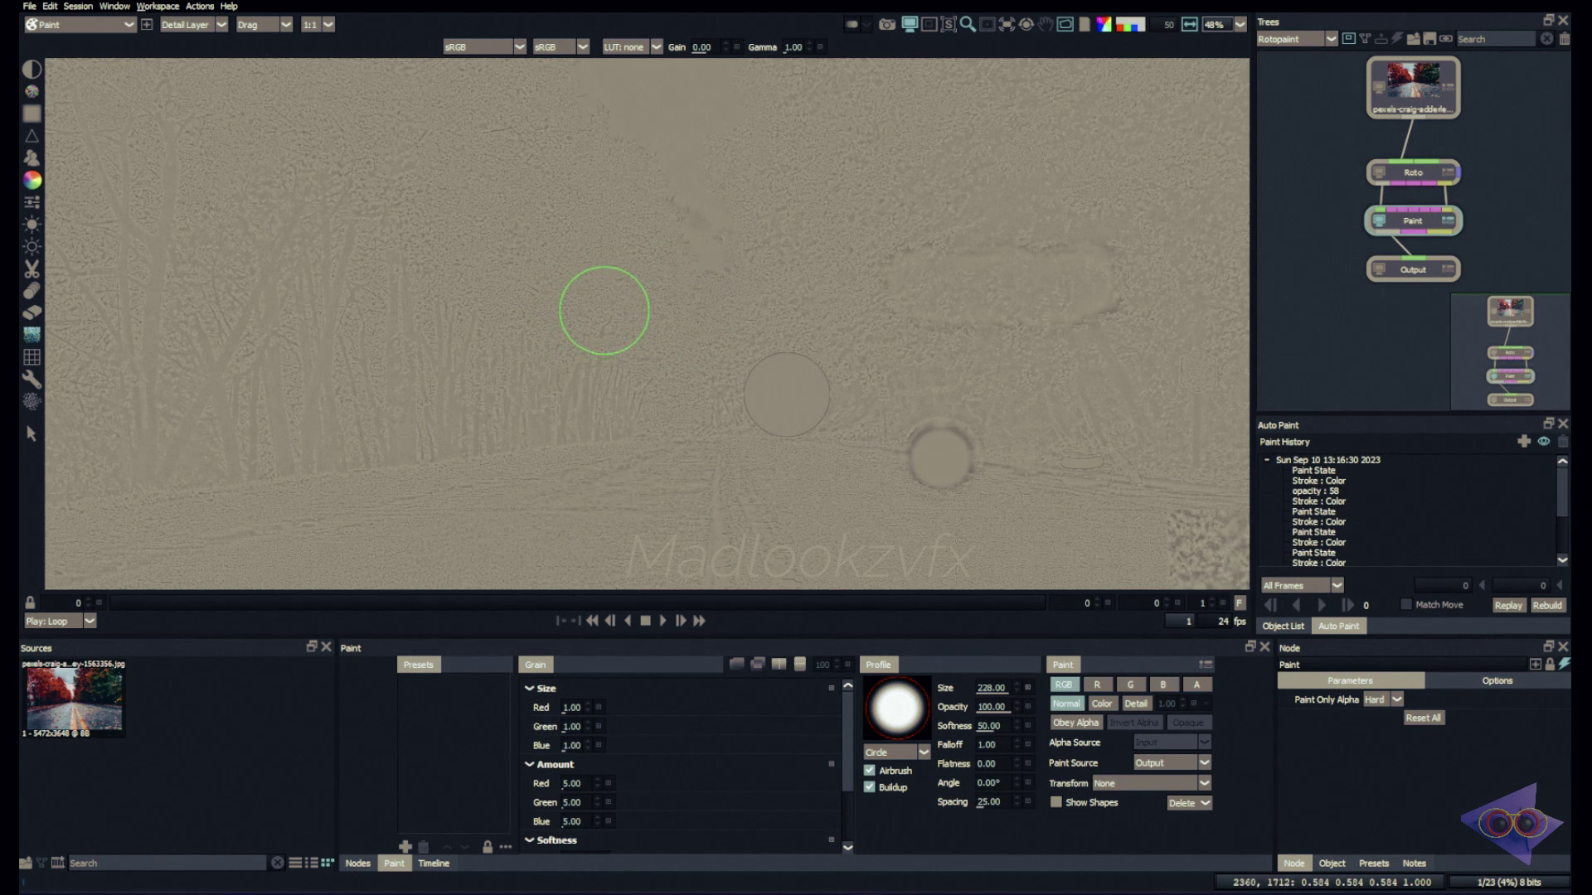
pyautogui.scroll(3, 796, 398)
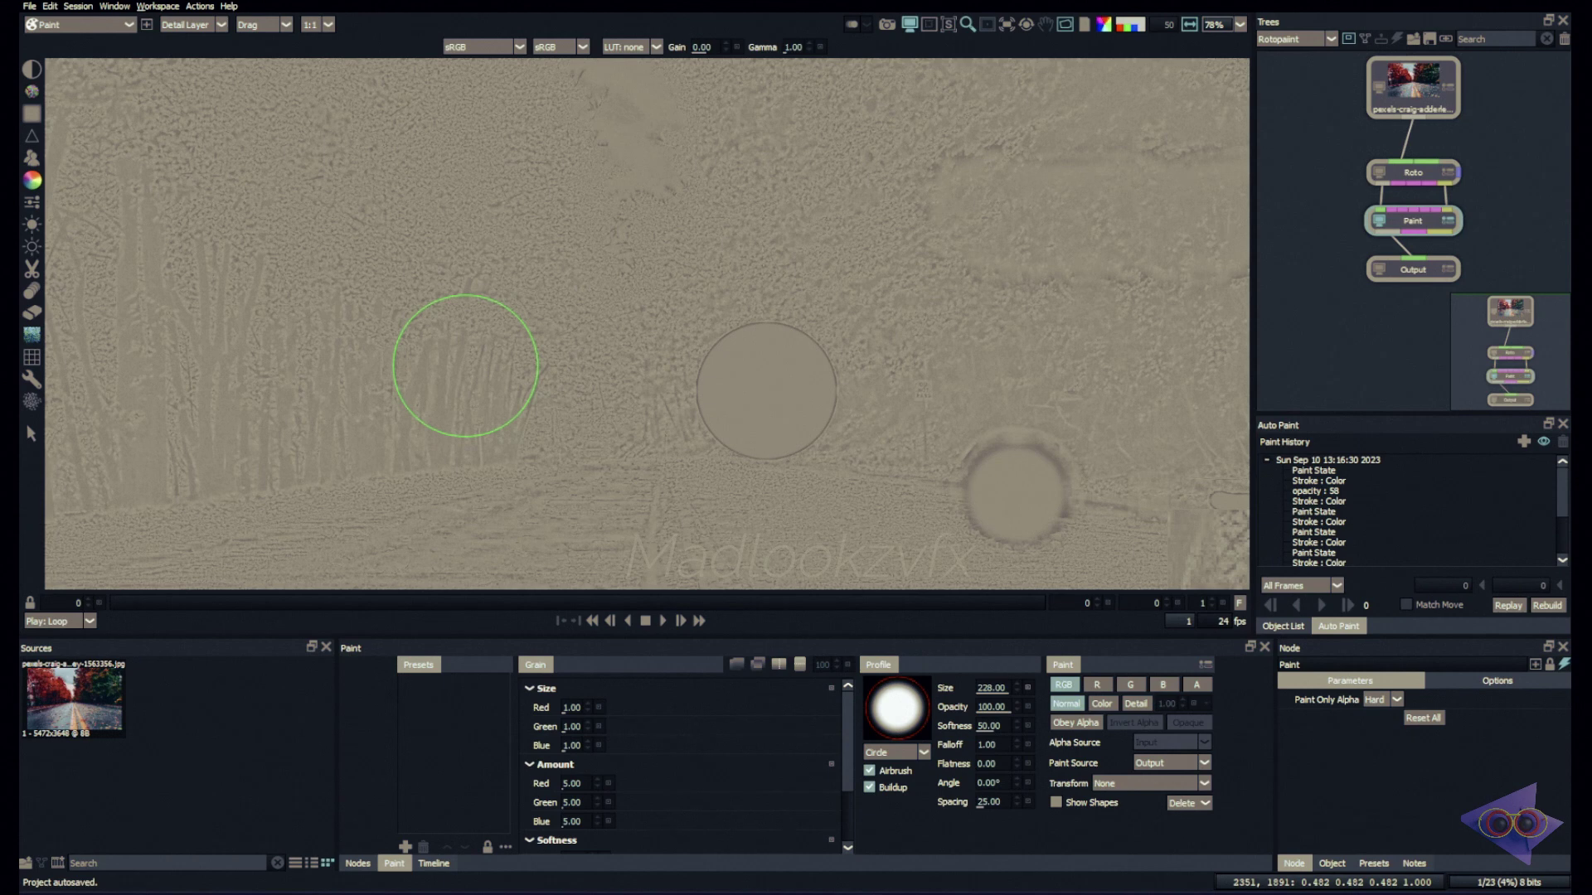
pyautogui.click(184, 24)
pyautogui.click(194, 49)
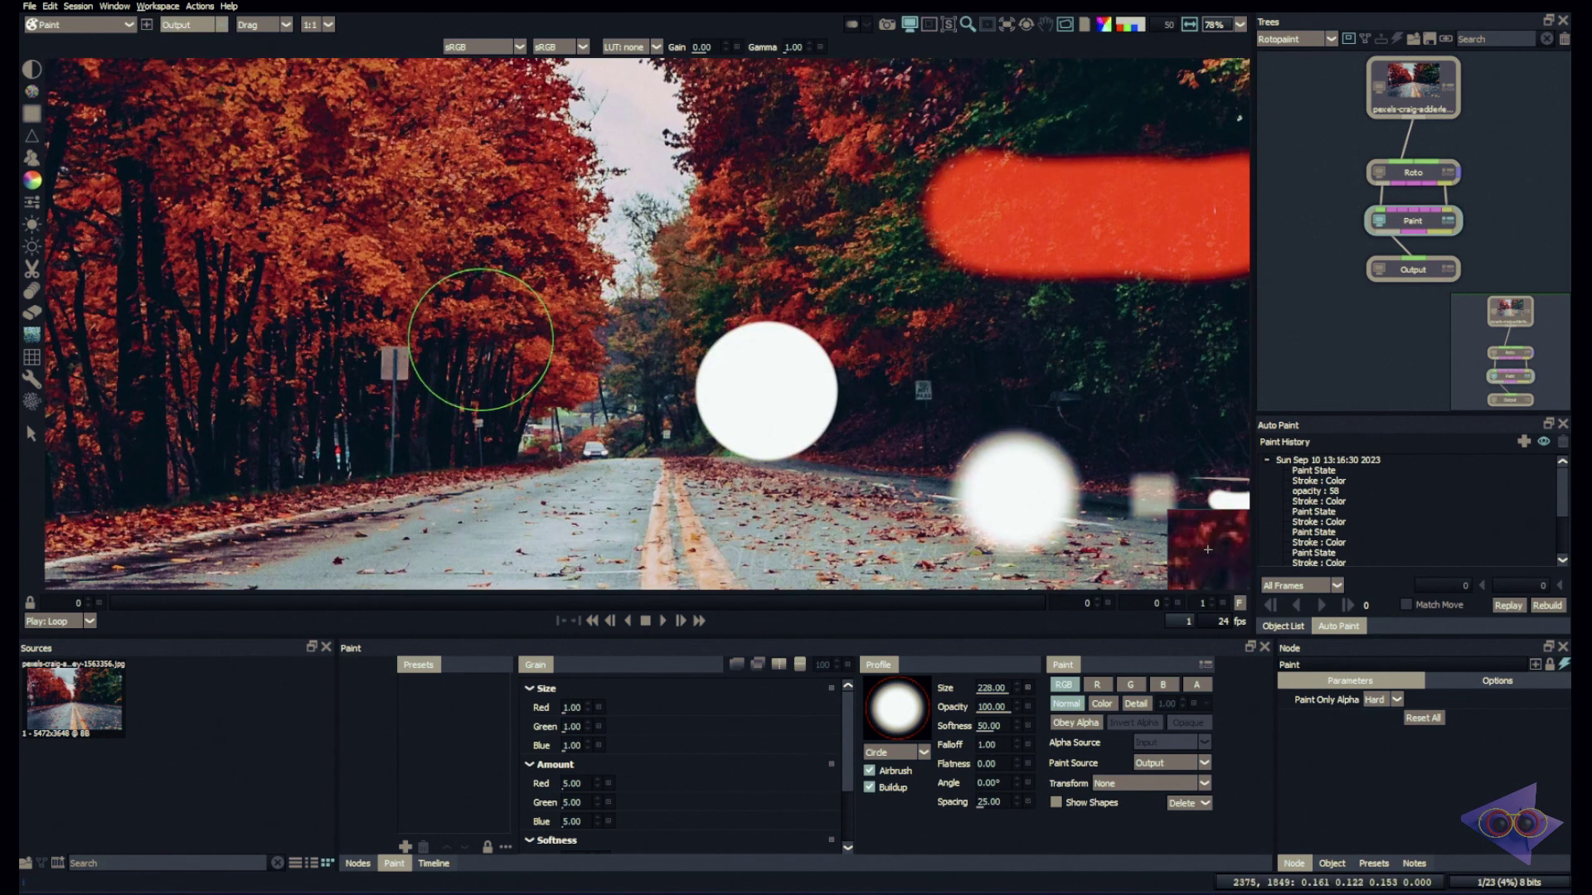
# Switch painting to Color mode and choose the Clone tool with a brush size of 68.30
pyautogui.moveTo(525, 362); pyautogui.dragTo(711, 448)
pyautogui.scroll(3, 711, 448)
pyautogui.click(1102, 704)
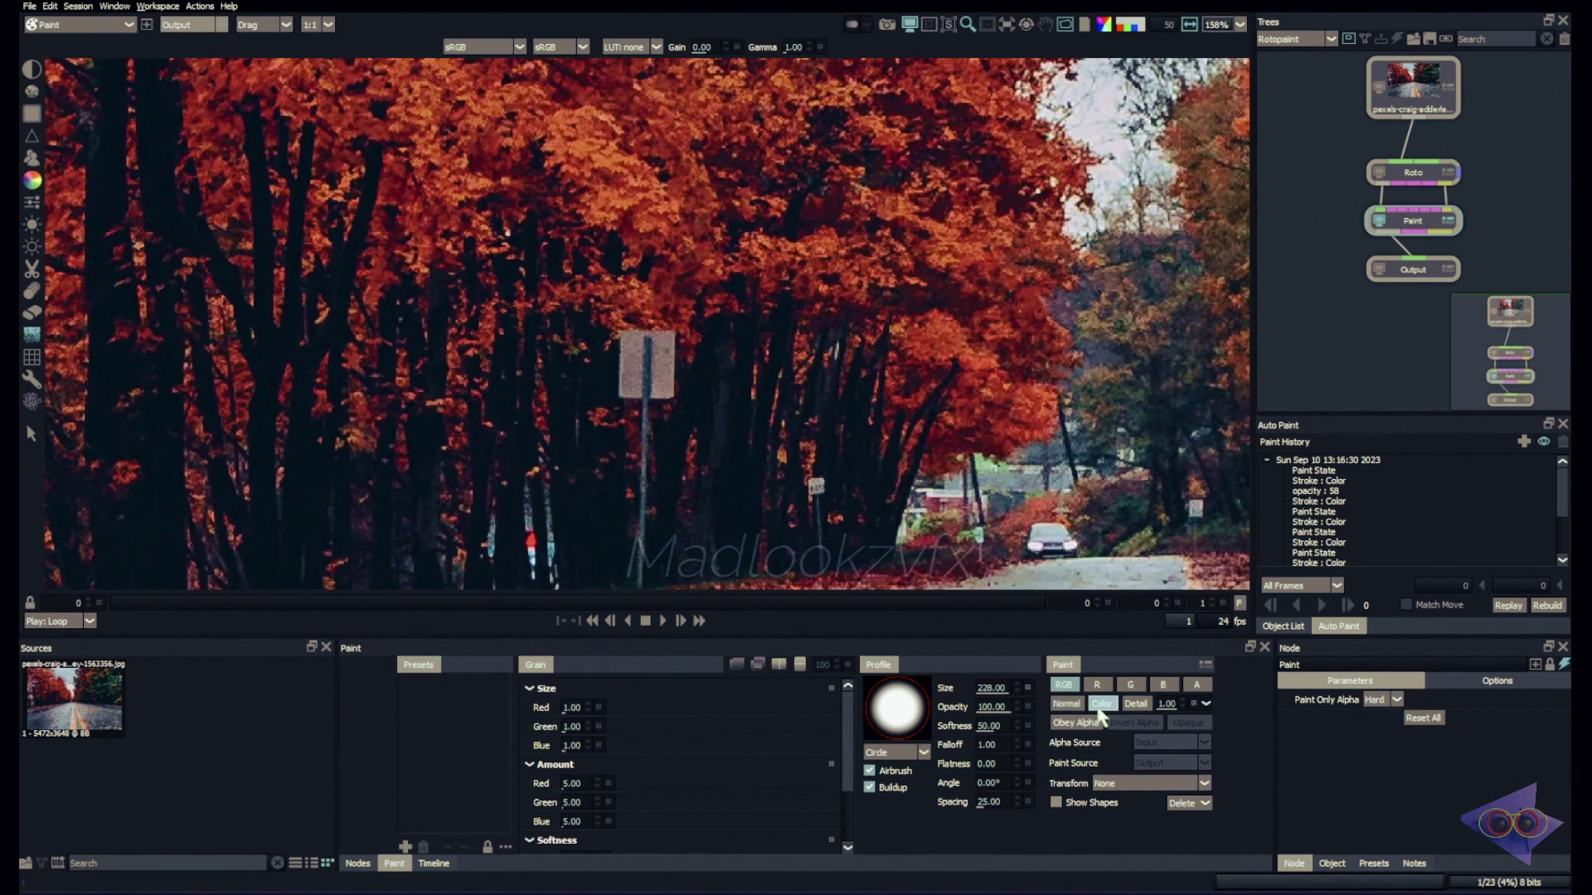
pyautogui.moveTo(149, 269); pyautogui.dragTo(227, 316)
pyautogui.click(31, 159)
pyautogui.moveTo(463, 270); pyautogui.dragTo(481, 342)
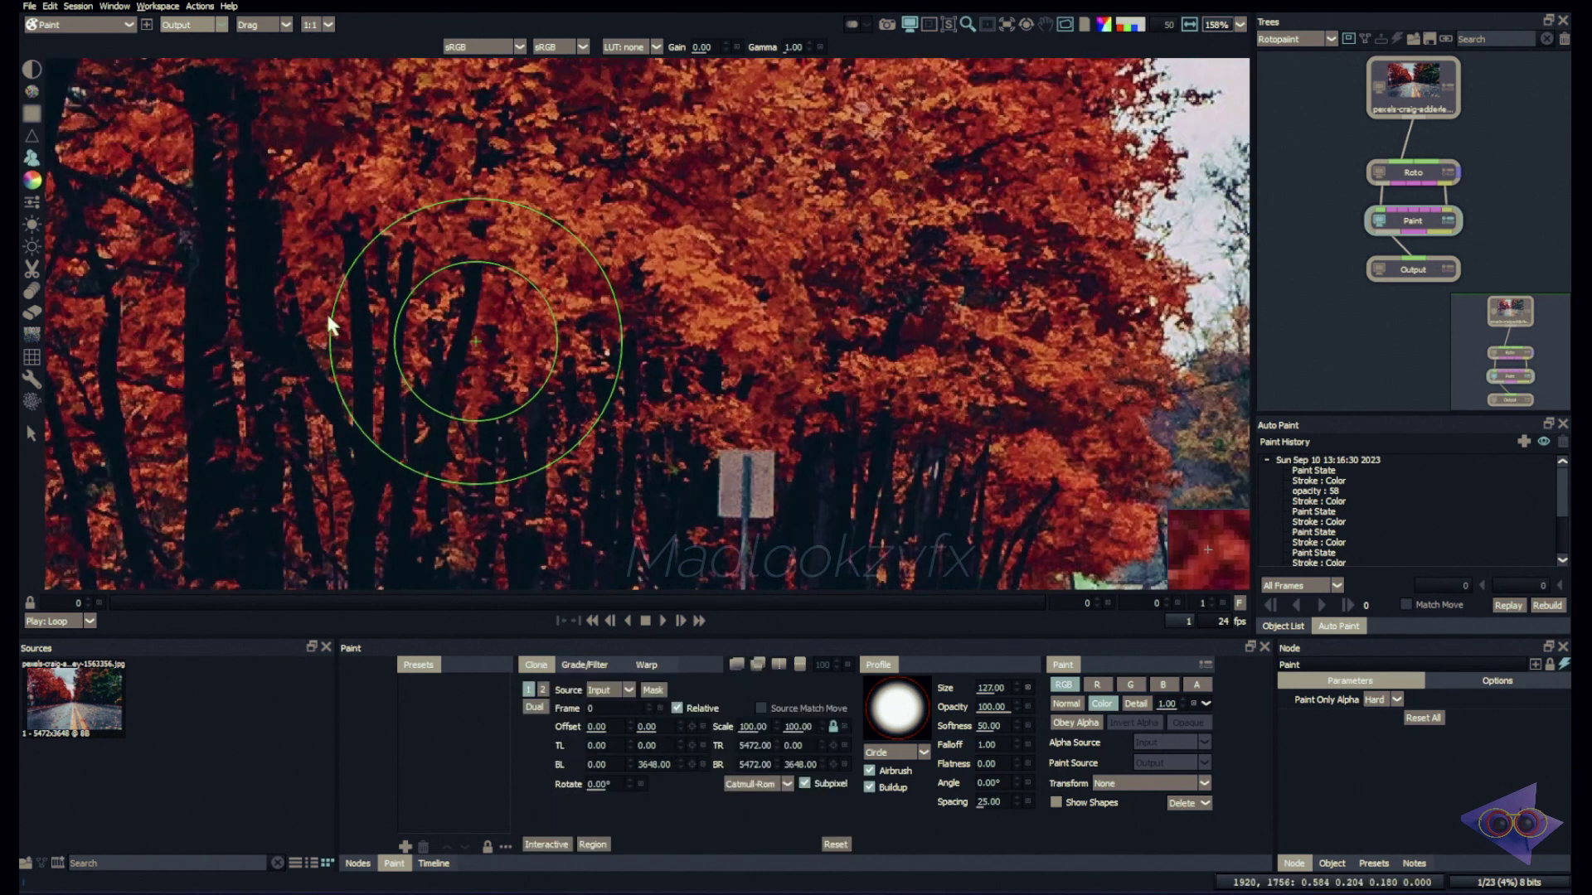
pyautogui.moveTo(330, 320); pyautogui.dragTo(260, 305)
# Set the clone offset to -344.02, -1.26 and clone the dark tree trunks onto the foliage above the road sign in Color mode
pyautogui.moveTo(345, 372); pyautogui.dragTo(796, 373)
pyautogui.moveTo(745, 306)
pyautogui.mouseDown()
pyautogui.moveTo(786, 347)
pyautogui.moveTo(705, 209)
pyautogui.moveTo(747, 456)
pyautogui.moveTo(816, 265)
pyautogui.mouseUp()
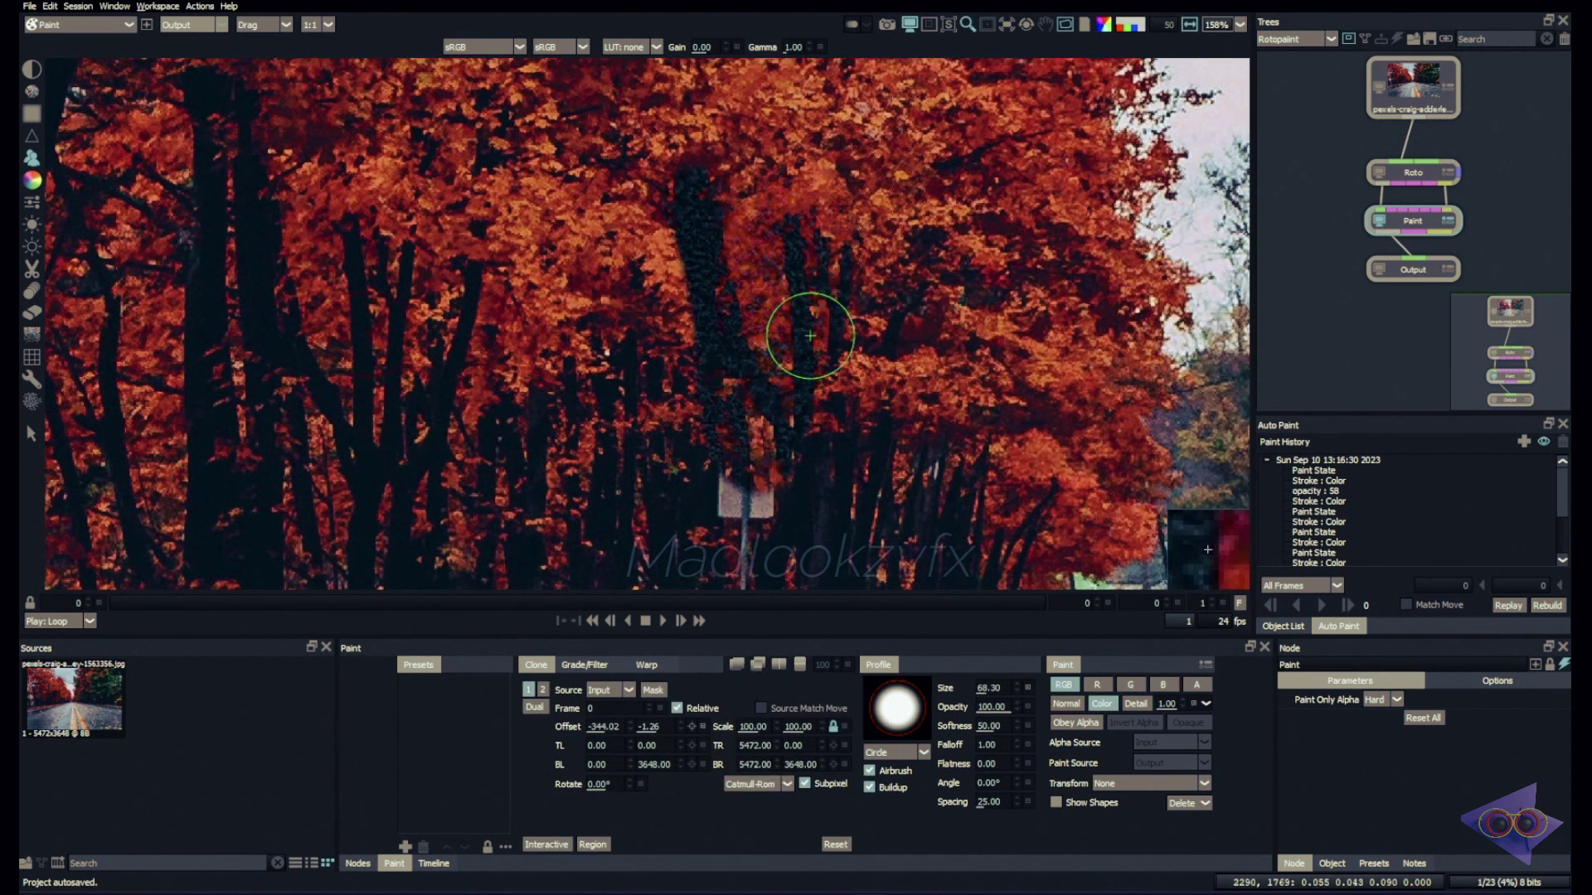
pyautogui.scroll(4, 811, 315)
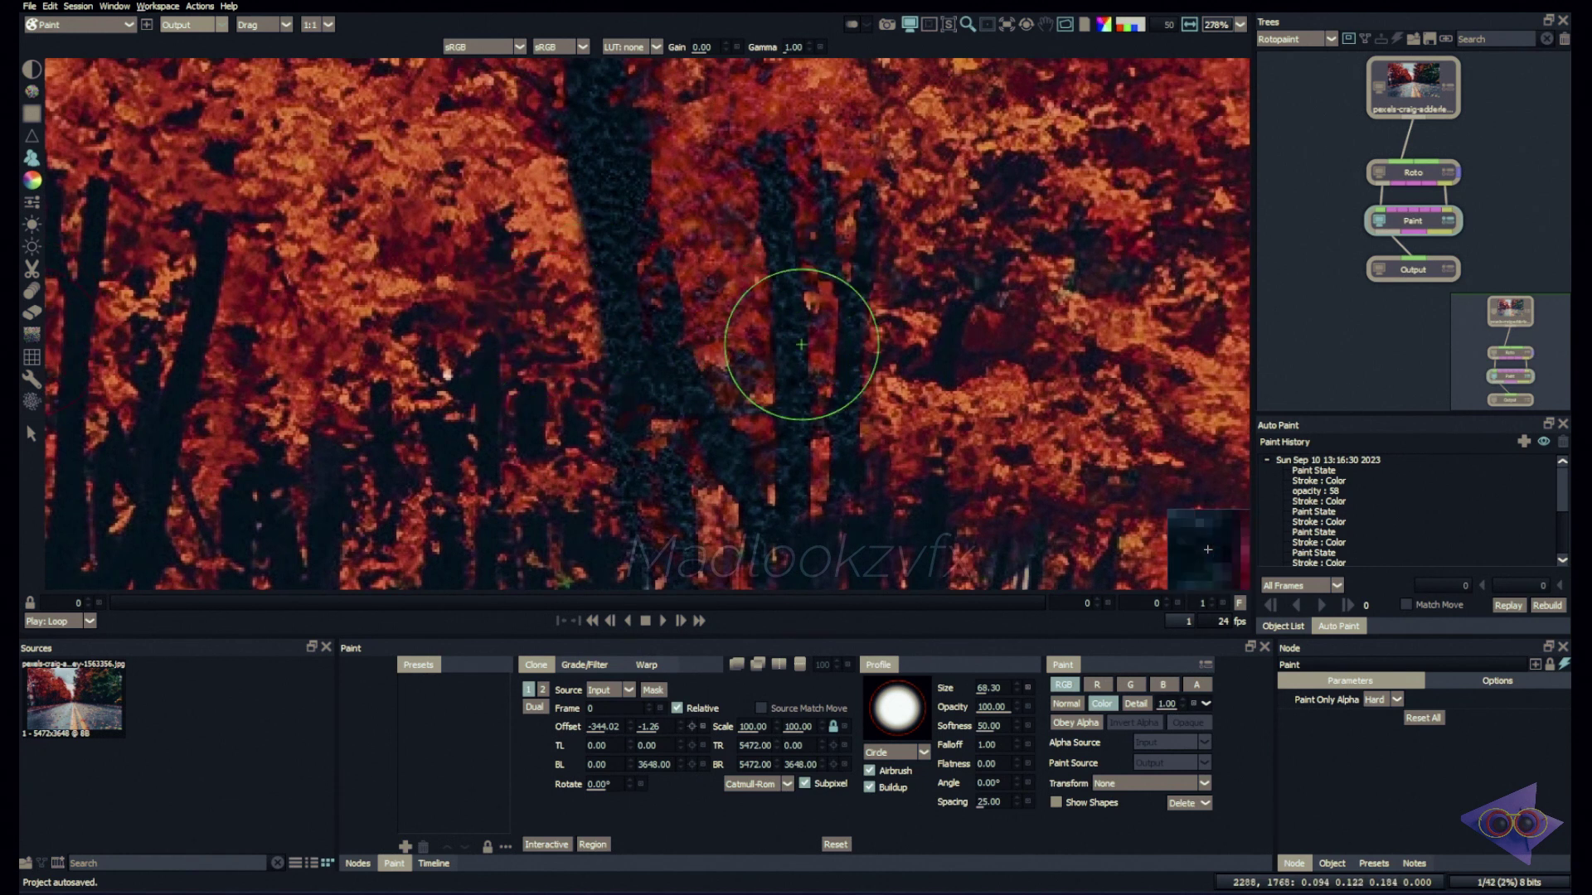
pyautogui.scroll(1, 774, 336)
pyautogui.scroll(1, 728, 313)
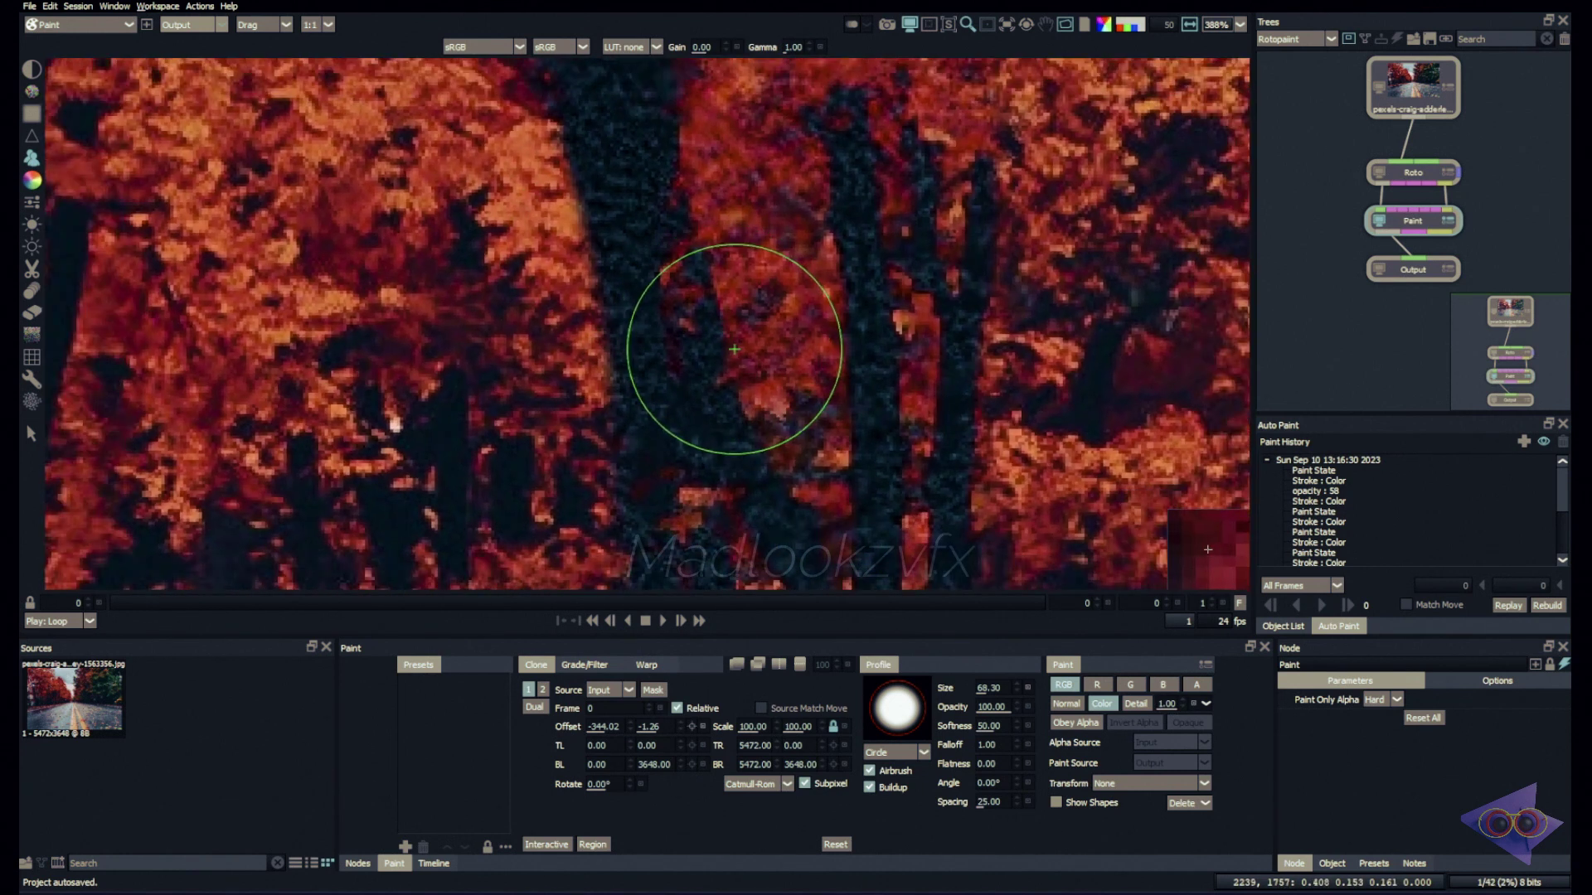
pyautogui.scroll(-2, 721, 334)
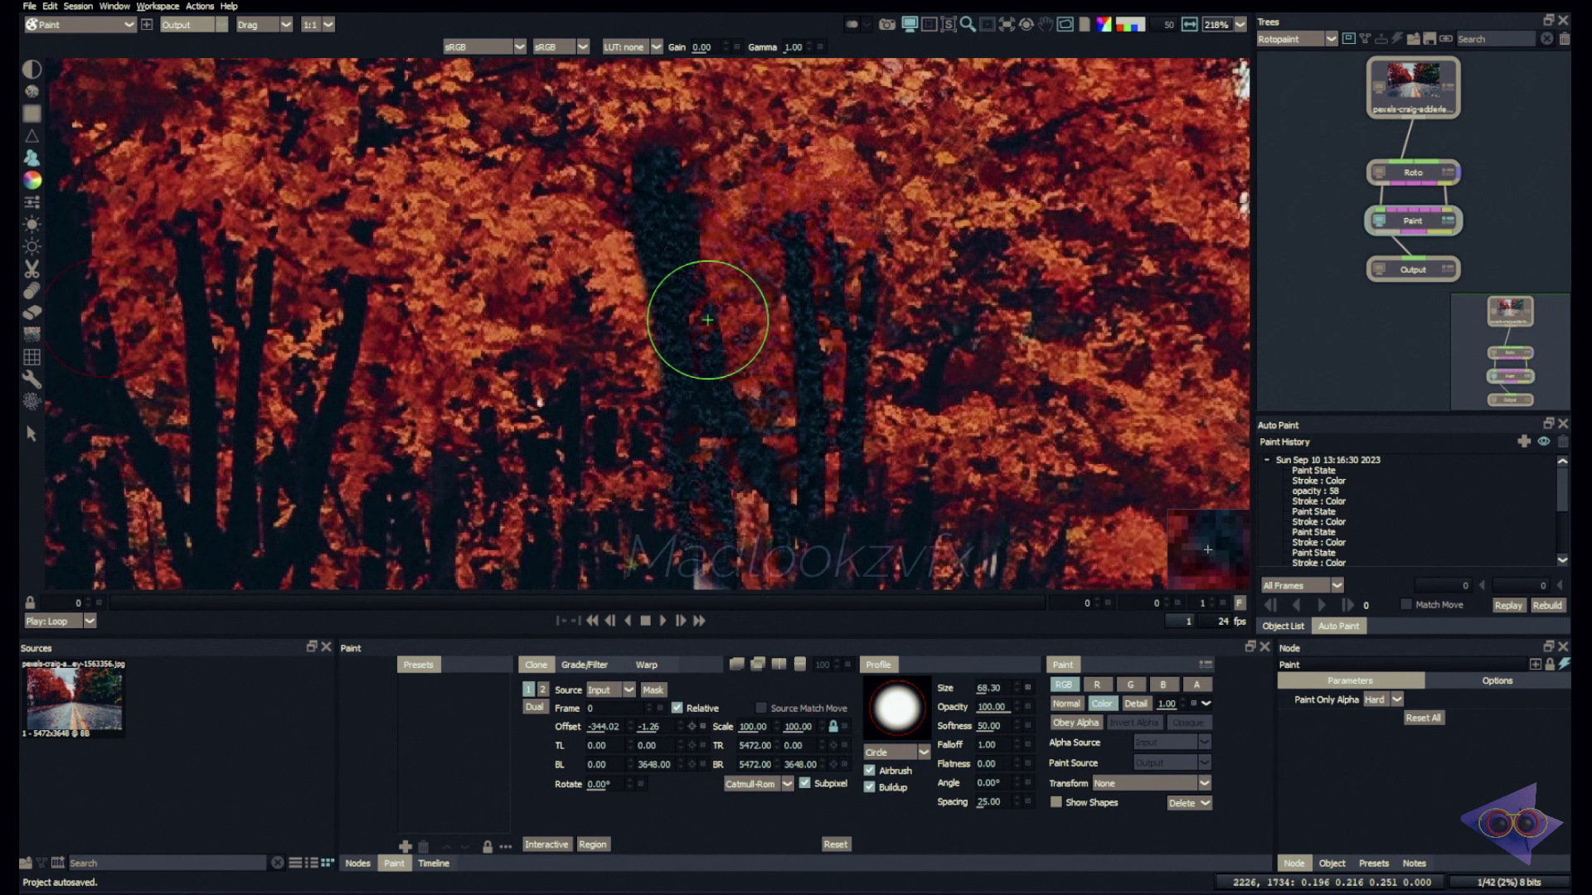
# Switch to Detail mode and clone over the foliage and trunks to the left of the cloned trees
pyautogui.click(1136, 704)
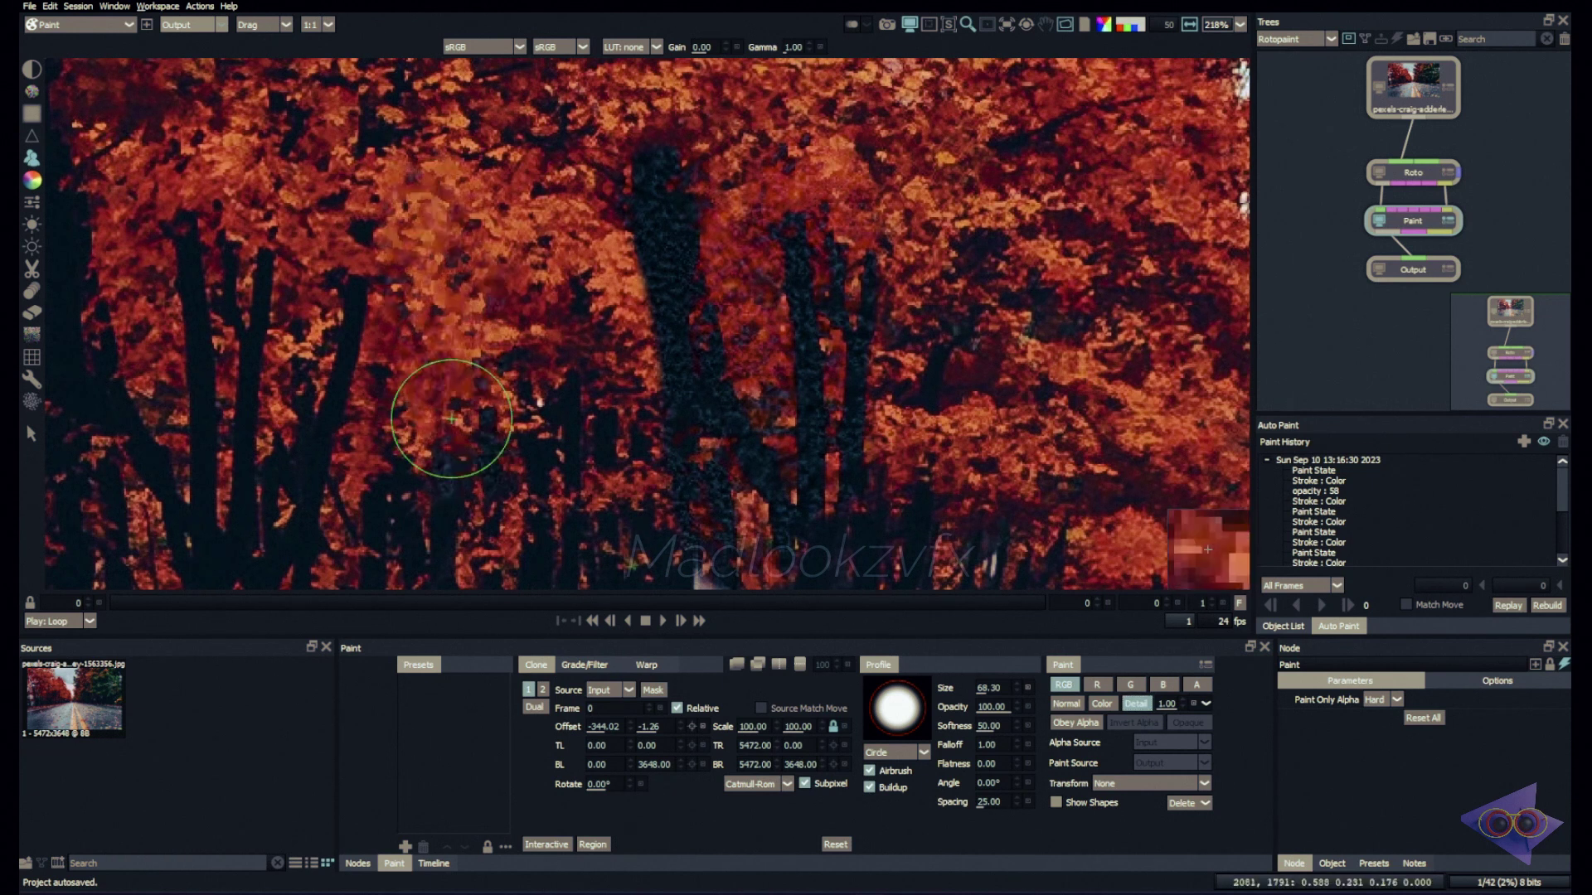
pyautogui.scroll(2, 374, 312)
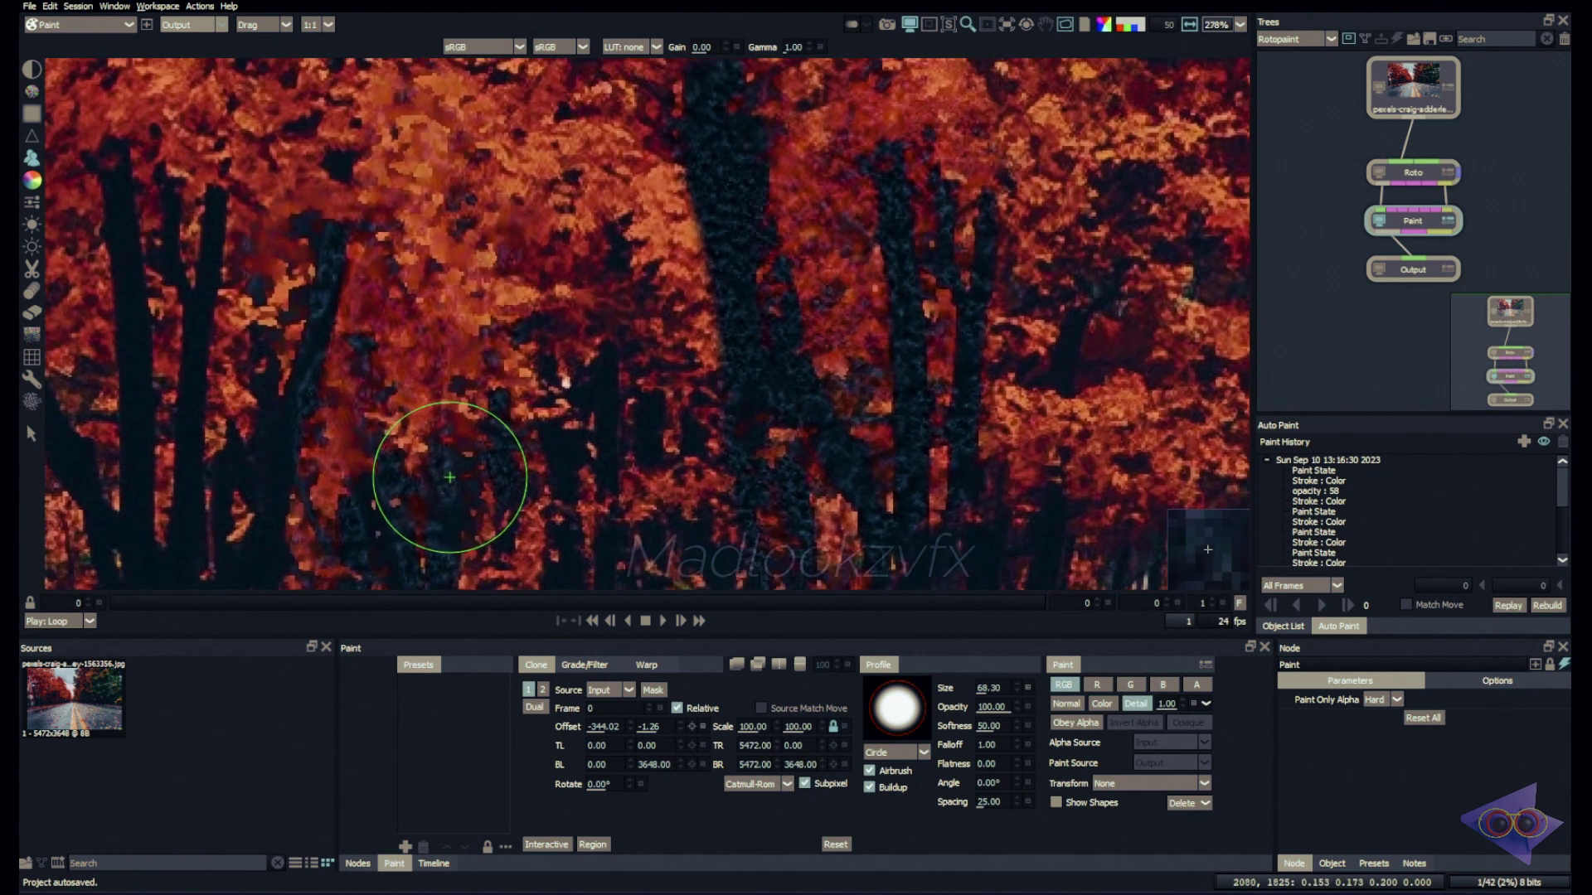
pyautogui.scroll(2, 452, 431)
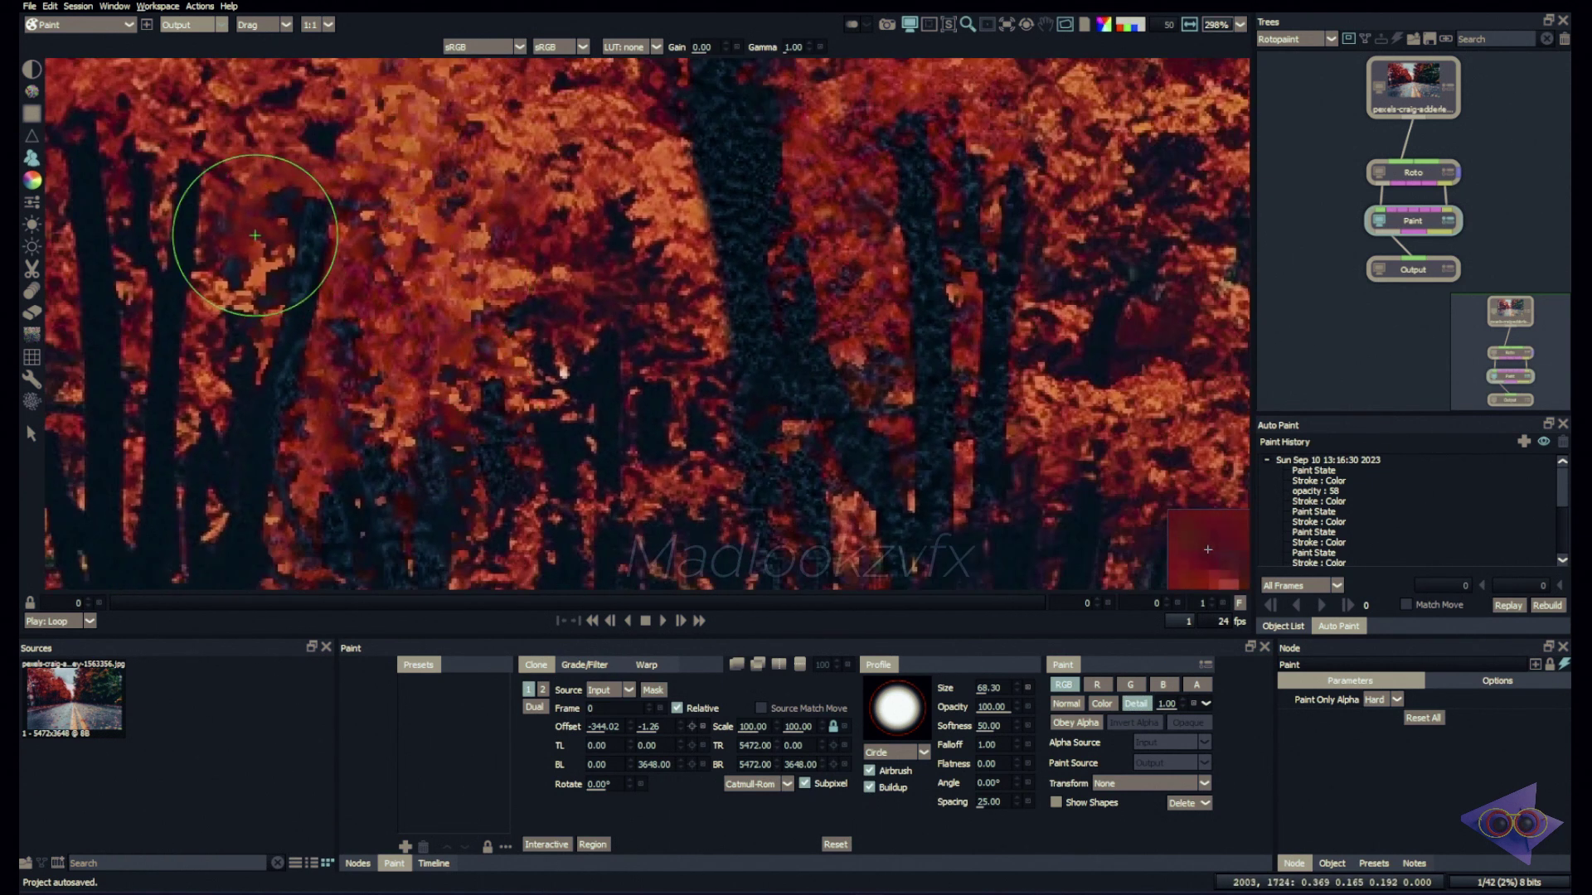
pyautogui.scroll(-1, 397, 454)
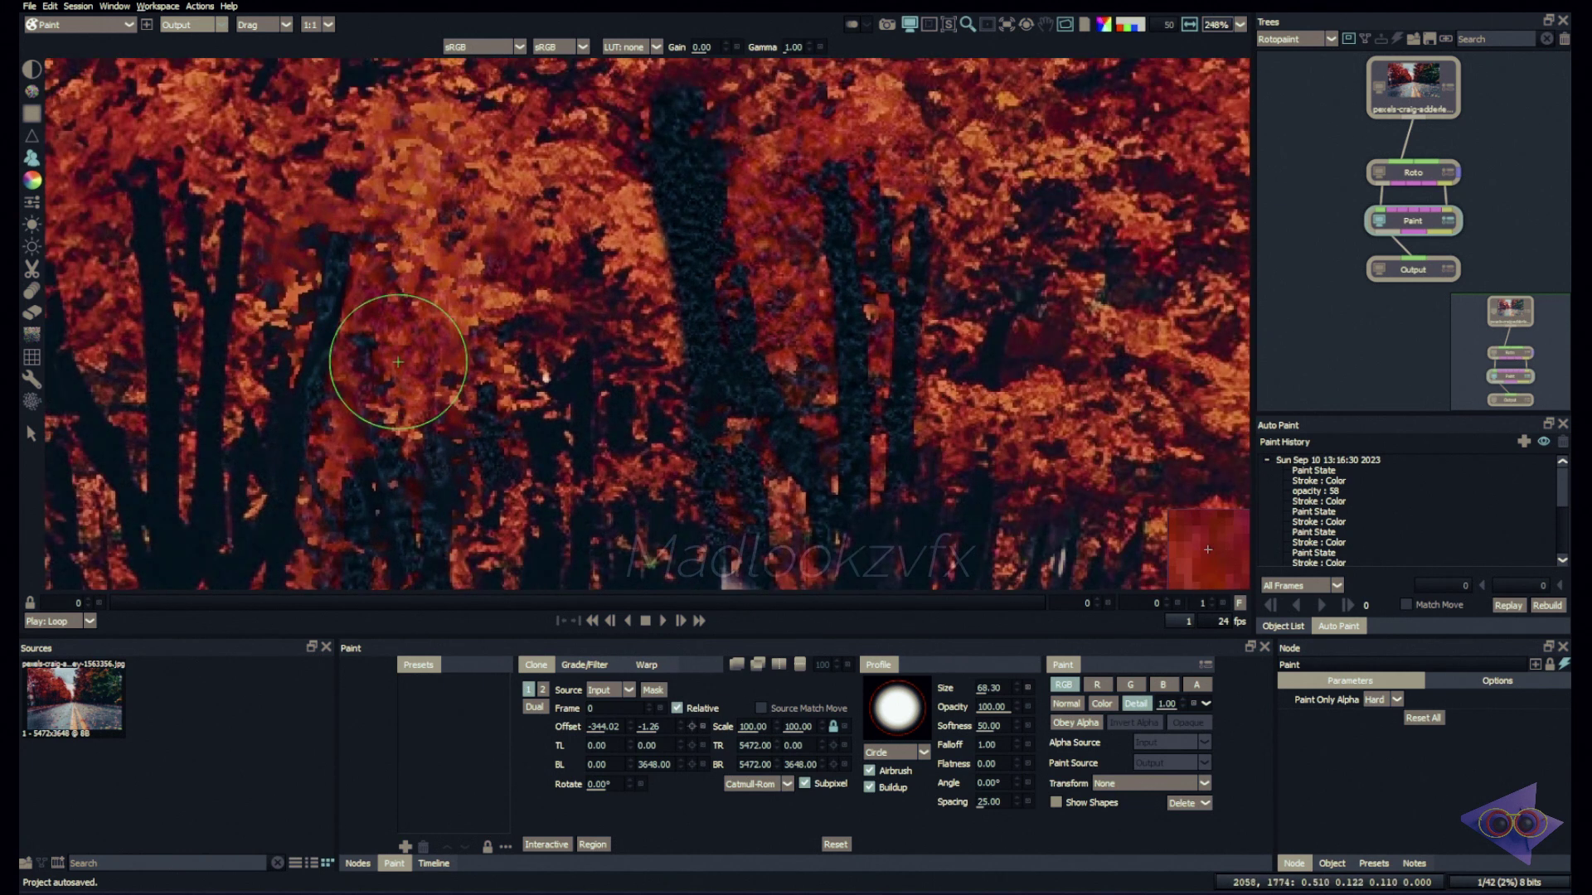
pyautogui.scroll(-1, 705, 431)
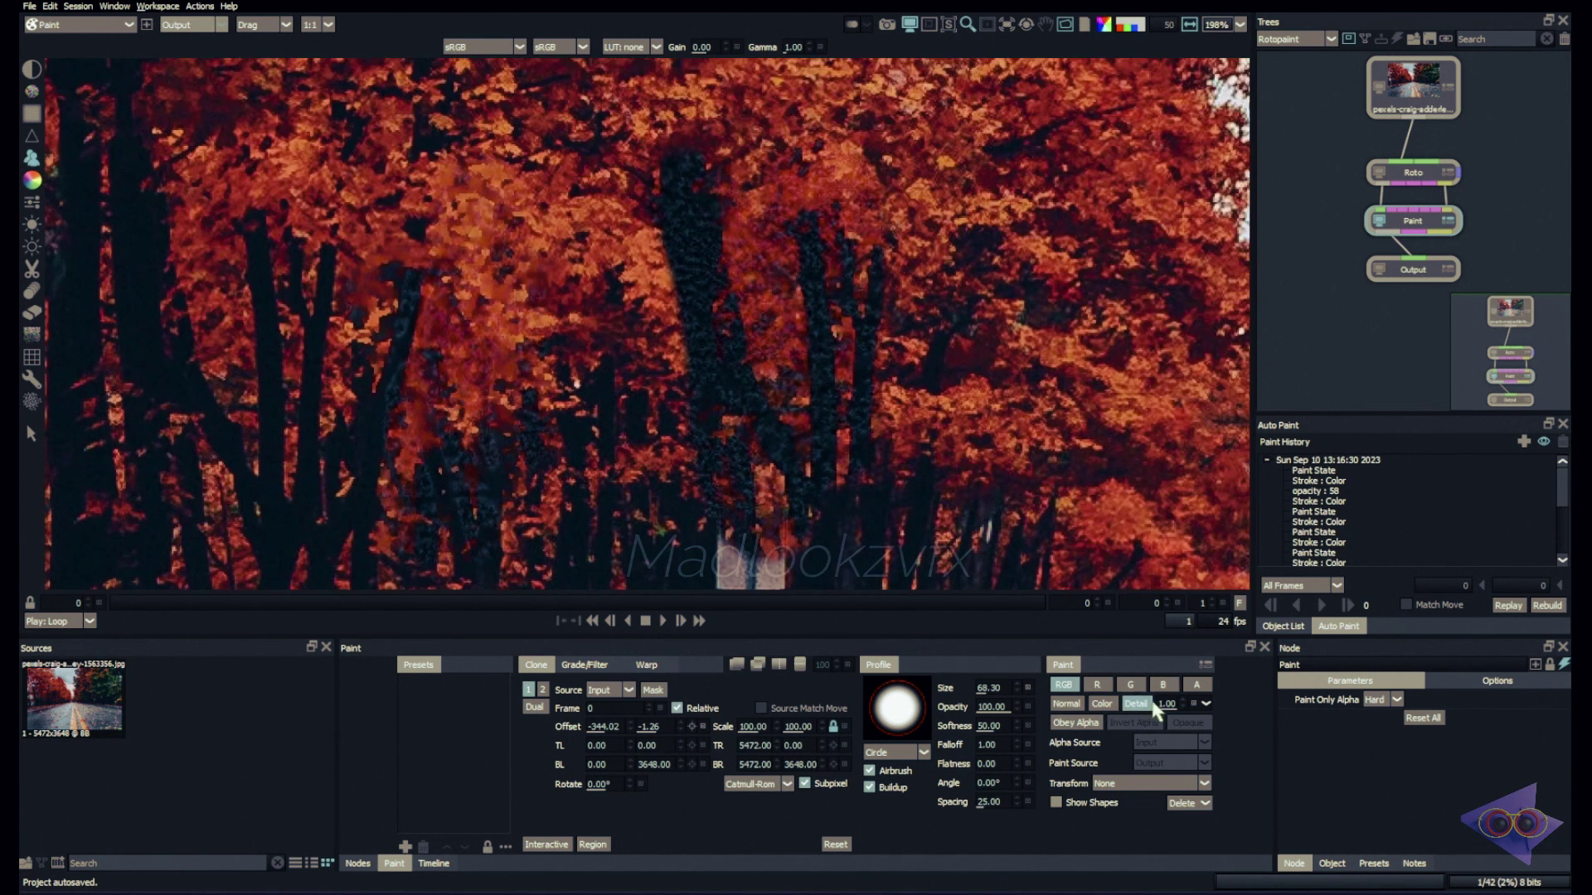
# Choose Coarse as the detail setting and return the painting mode to Normal
pyautogui.click(1205, 703)
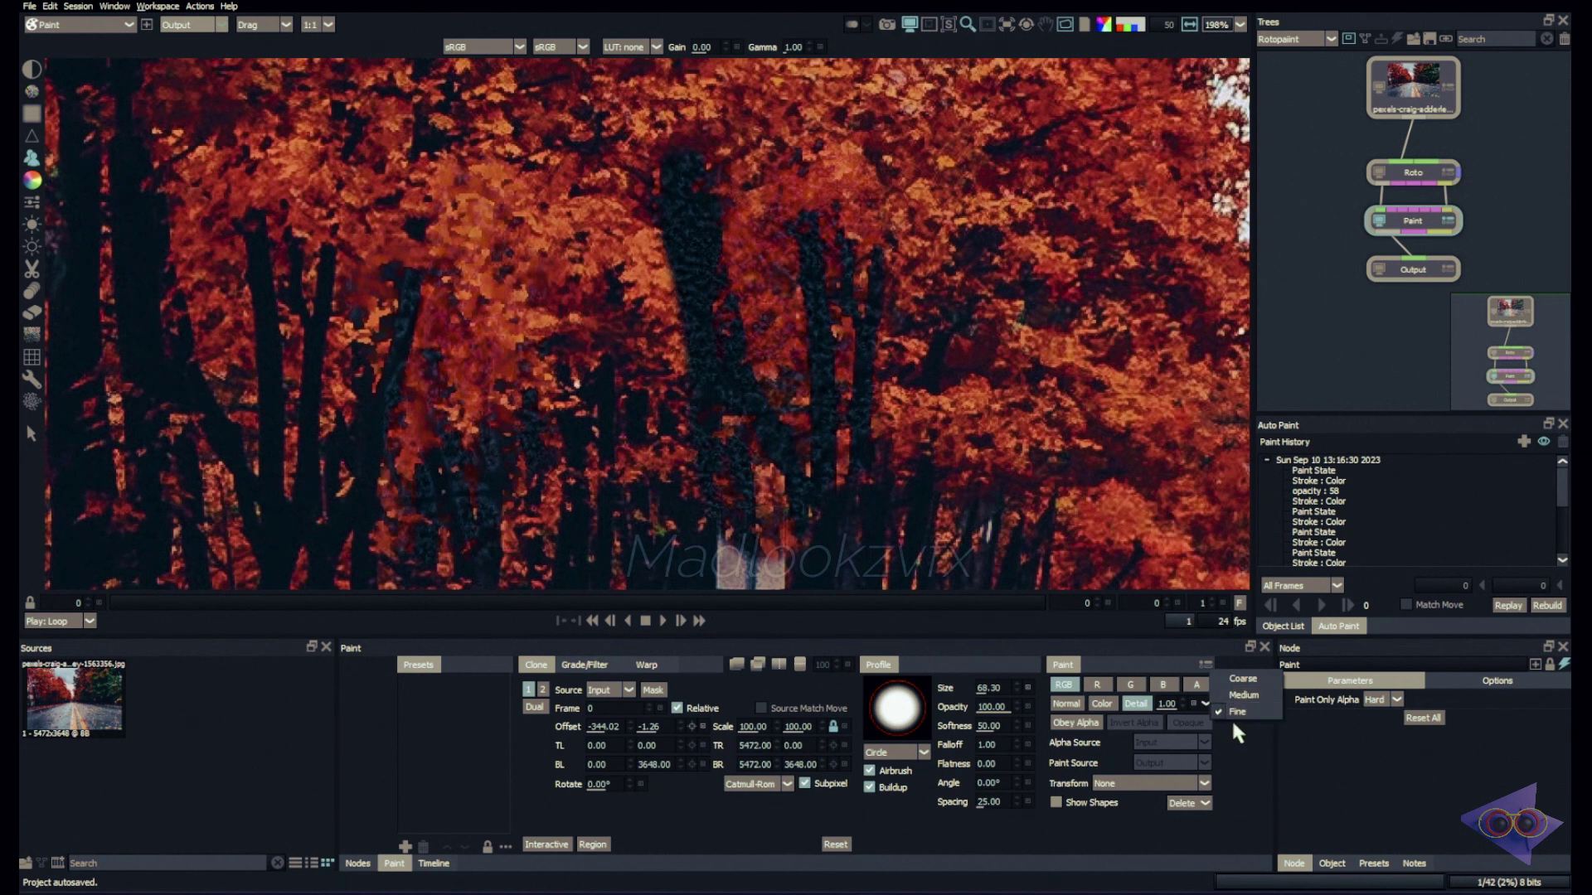
pyautogui.click(1243, 679)
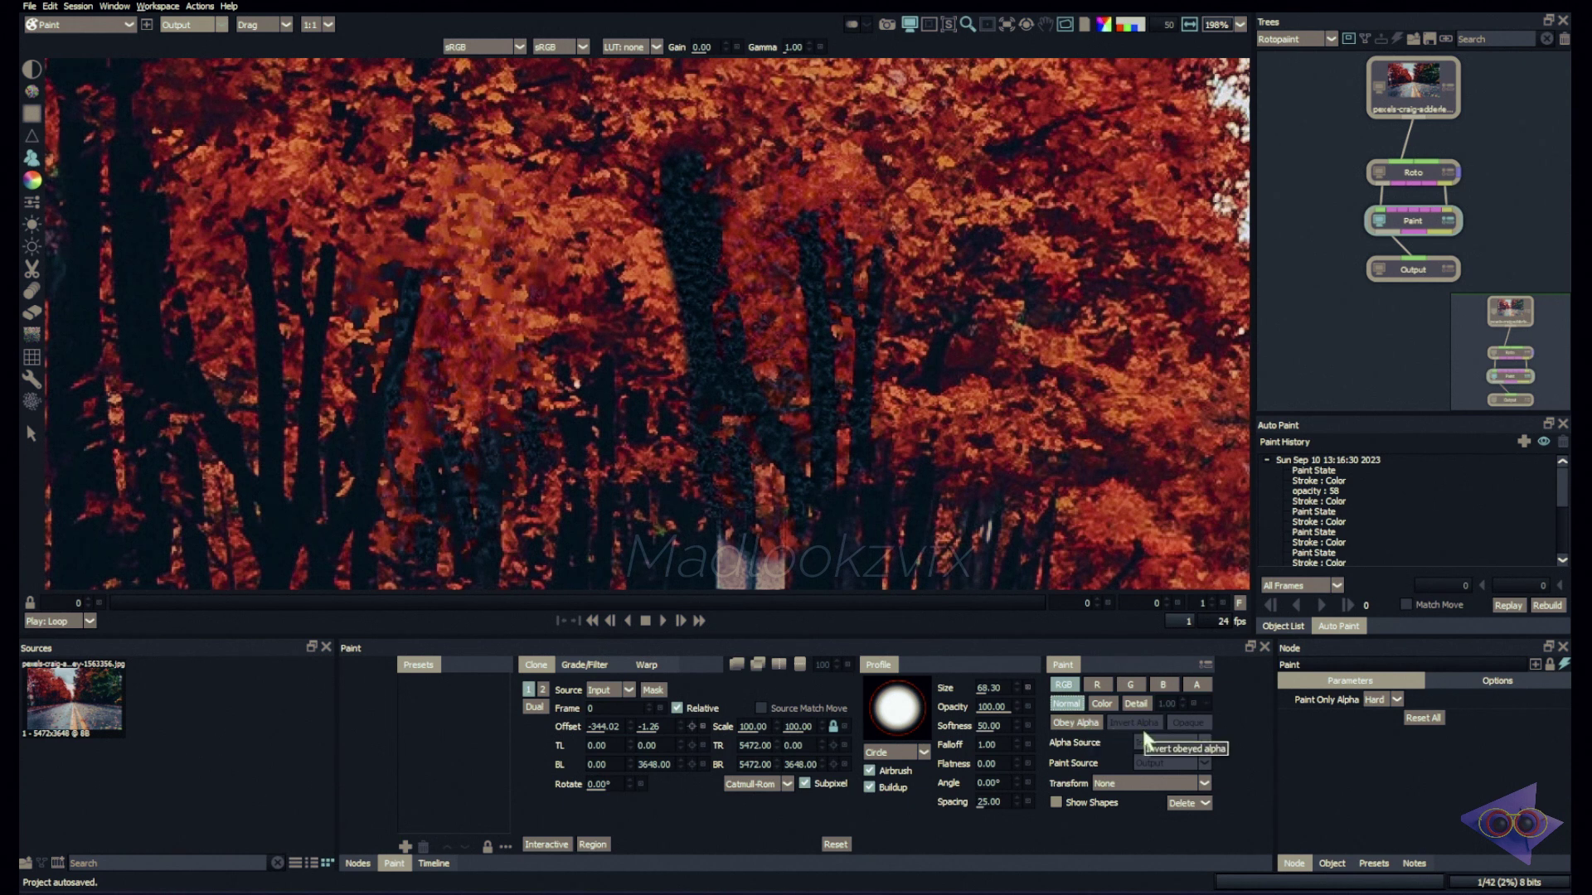
# Draw a wide ellipse over the foliage in the Roto node and check its alpha
pyautogui.click(1401, 172)
pyautogui.press('c')
pyautogui.moveTo(451, 189); pyautogui.dragTo(907, 413)
pyautogui.press('a')
pyautogui.press('a')
pyautogui.press('a')
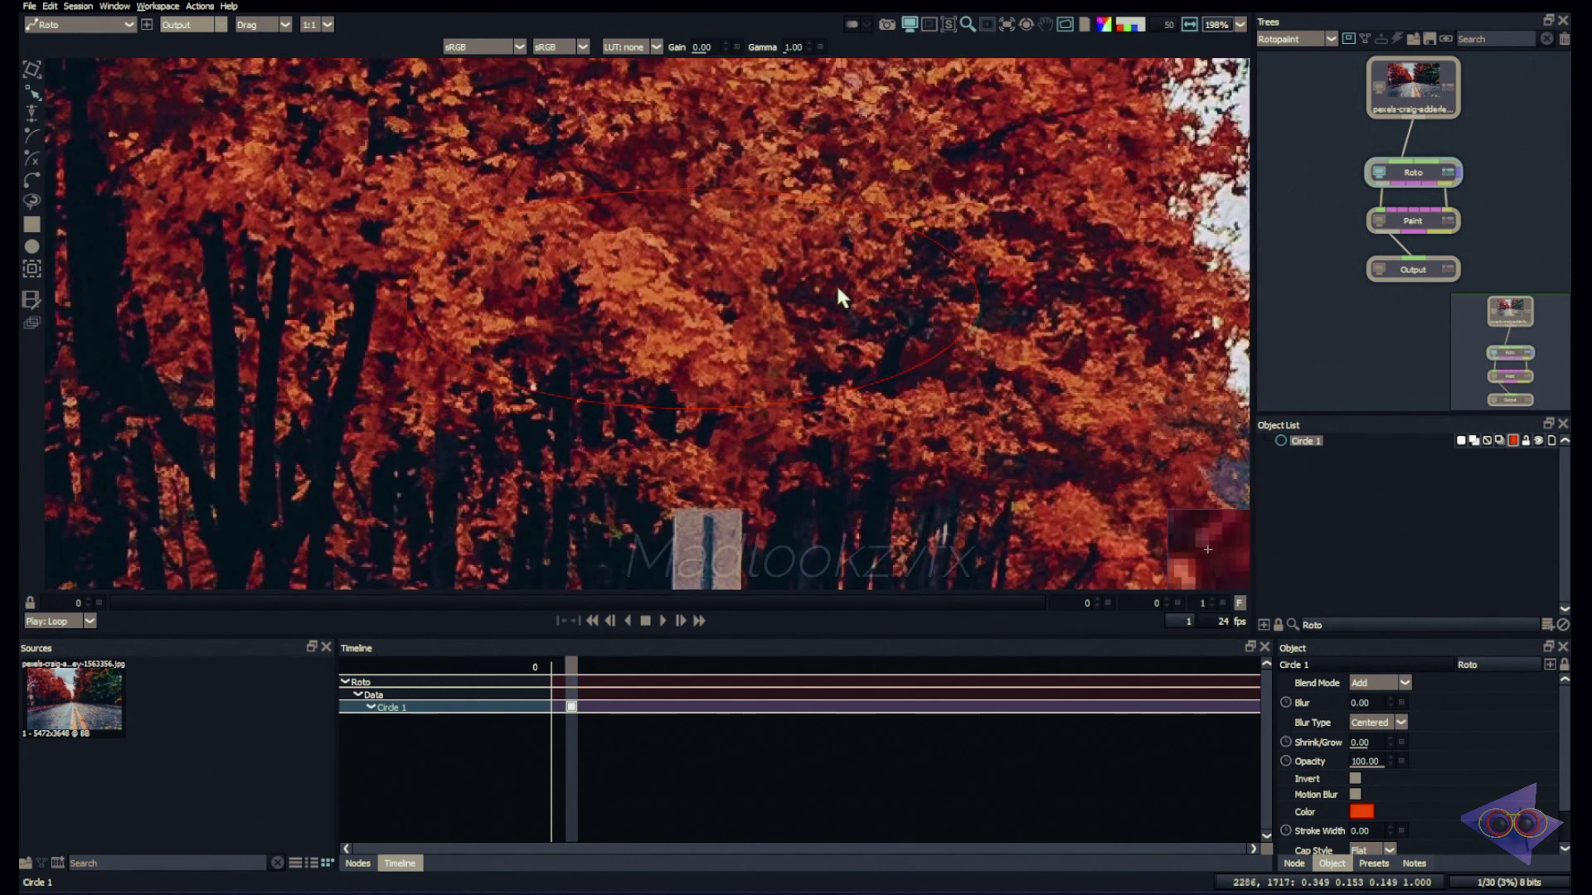
# Delete the Paint node's painted strokes on the current frame
pyautogui.click(1413, 221)
pyautogui.scroll(3, 659, 489)
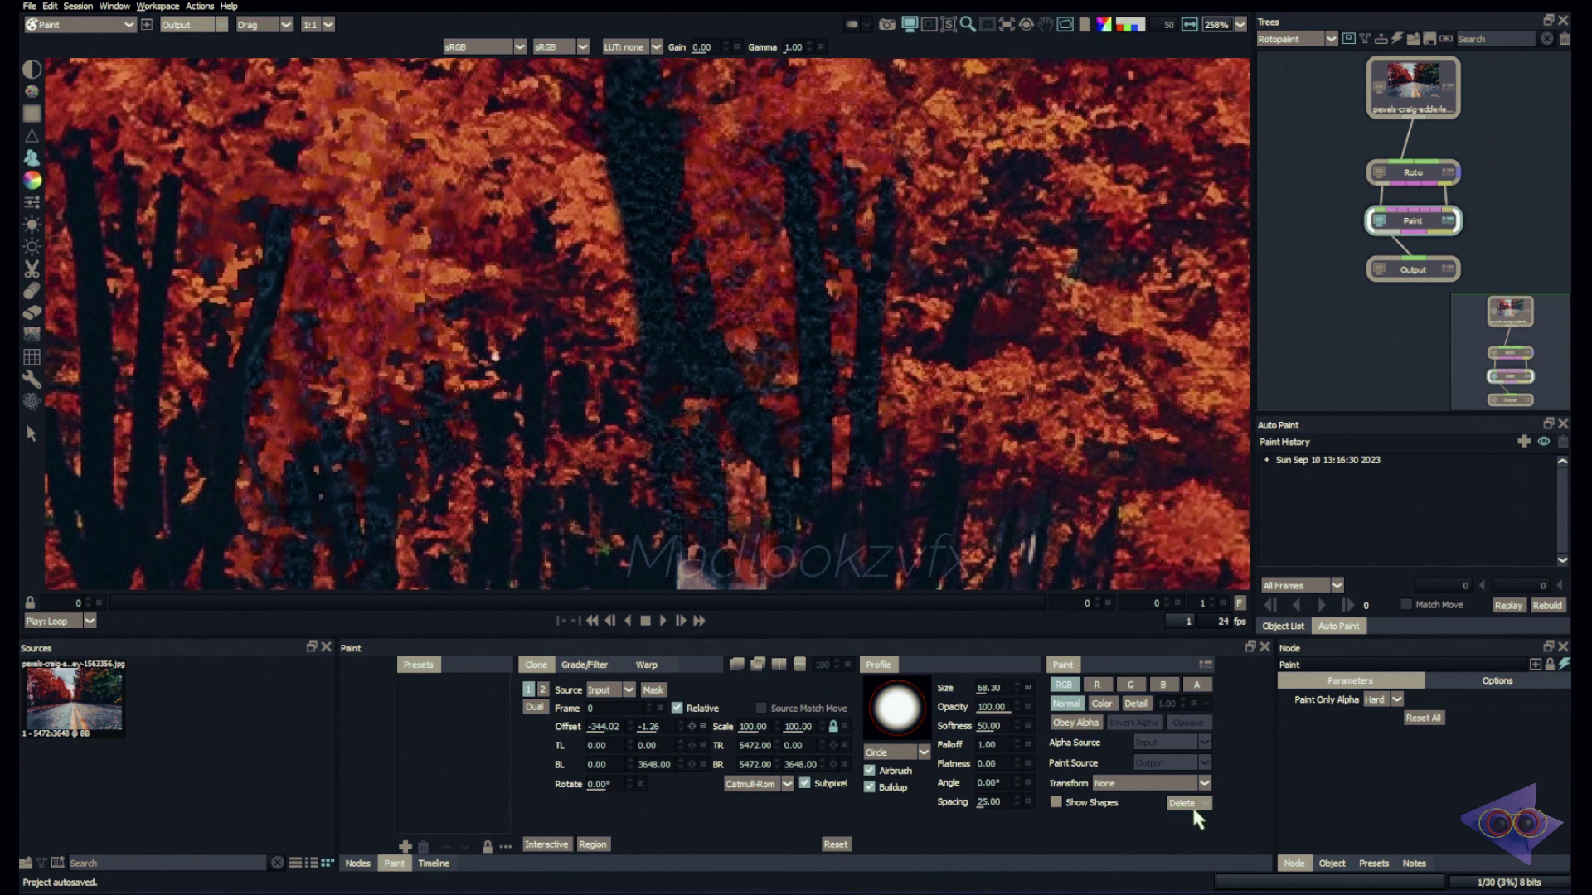
pyautogui.click(1360, 461)
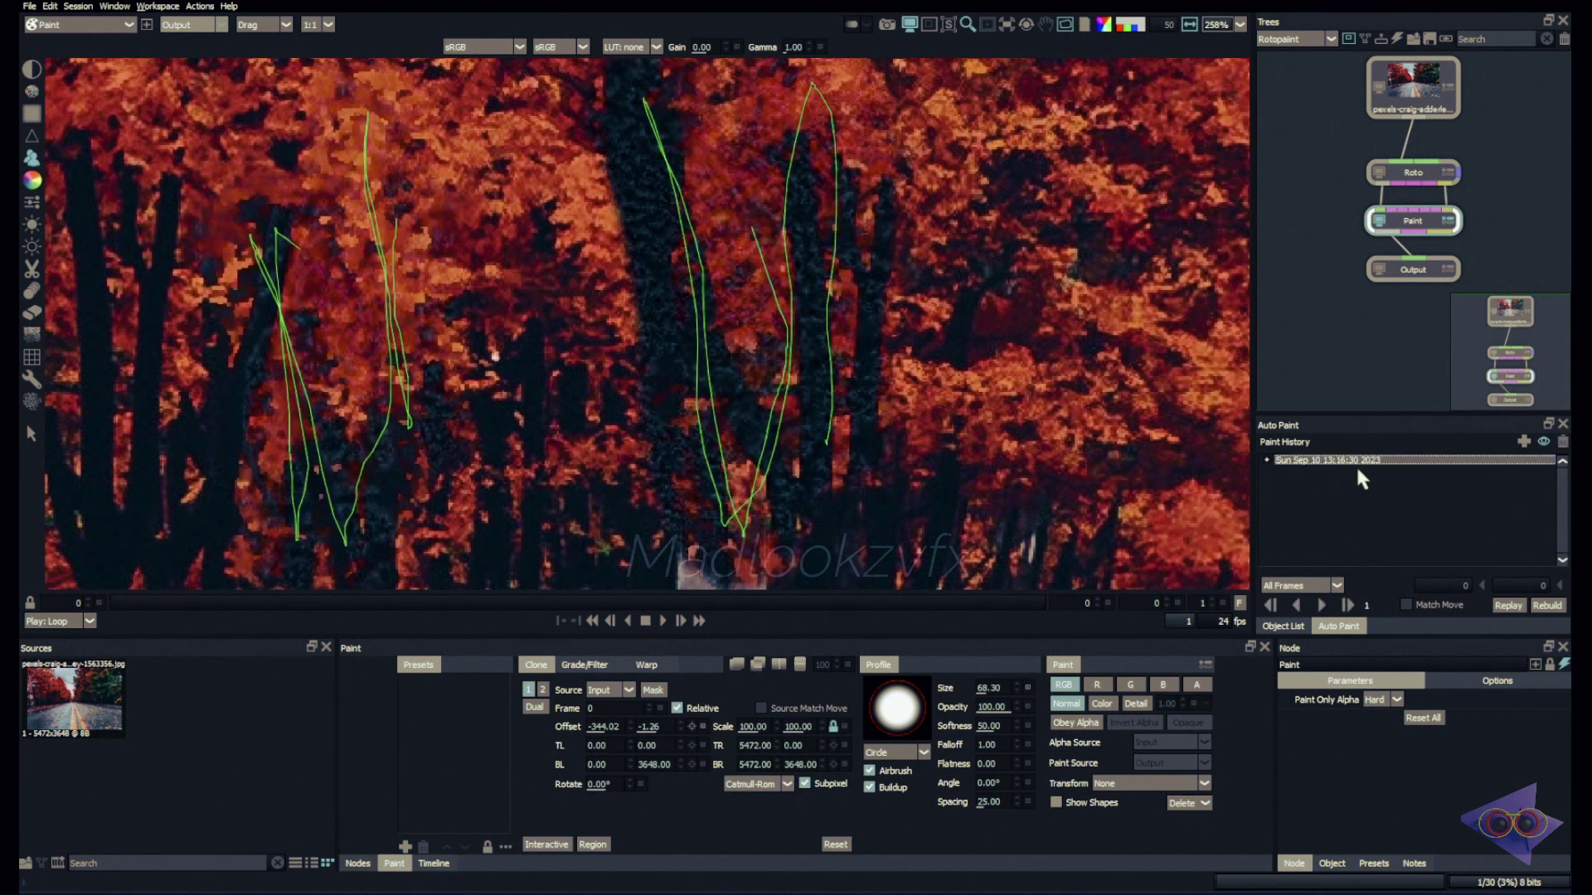
pyautogui.click(1200, 806)
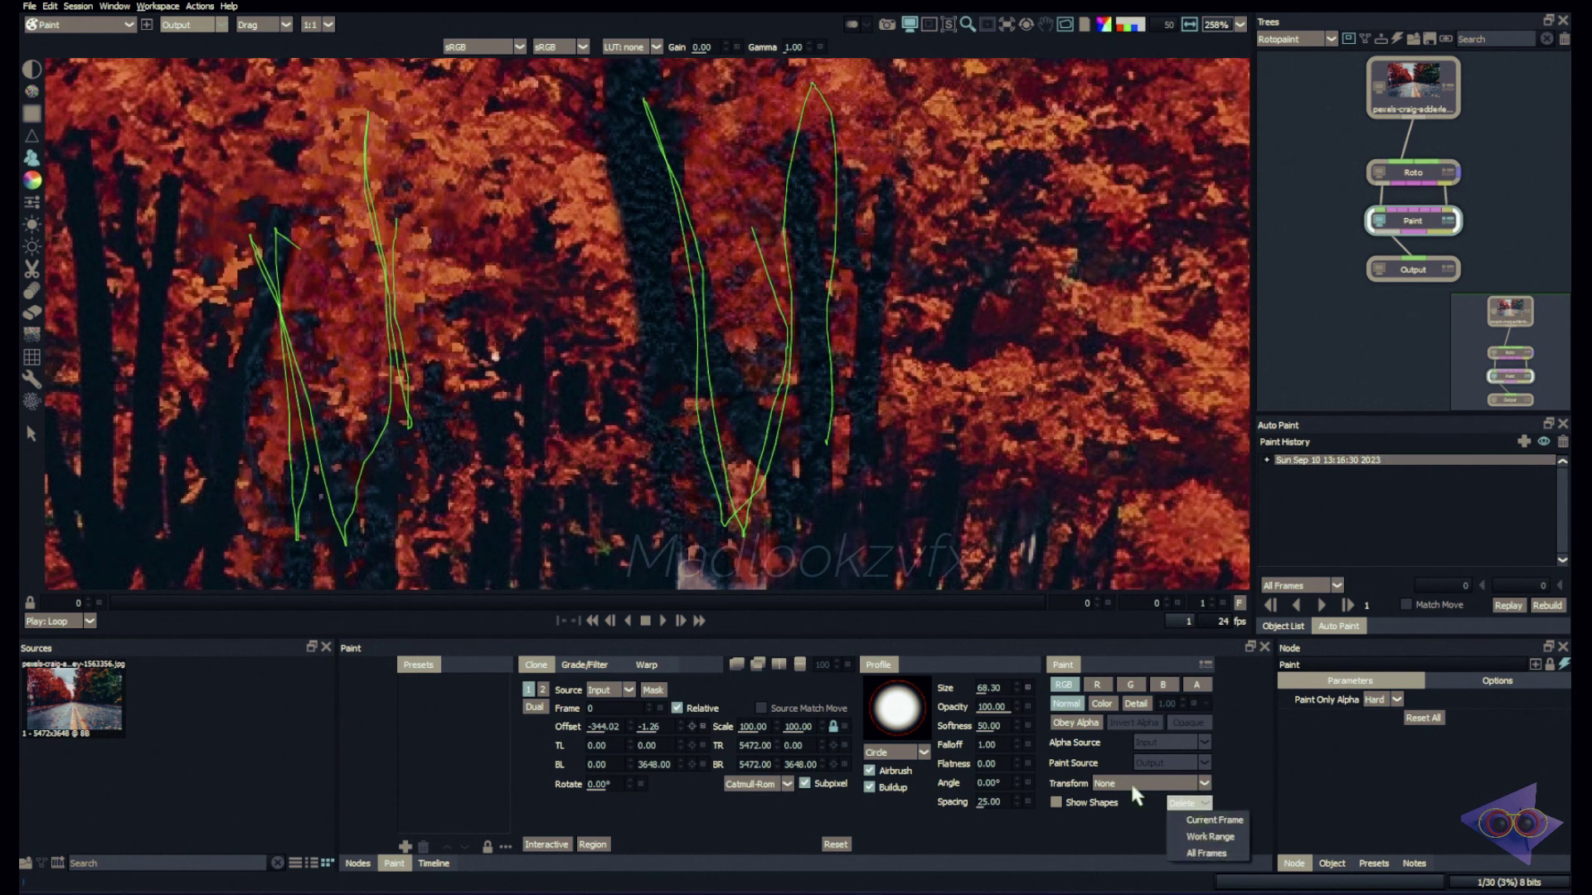
pyautogui.click(1212, 821)
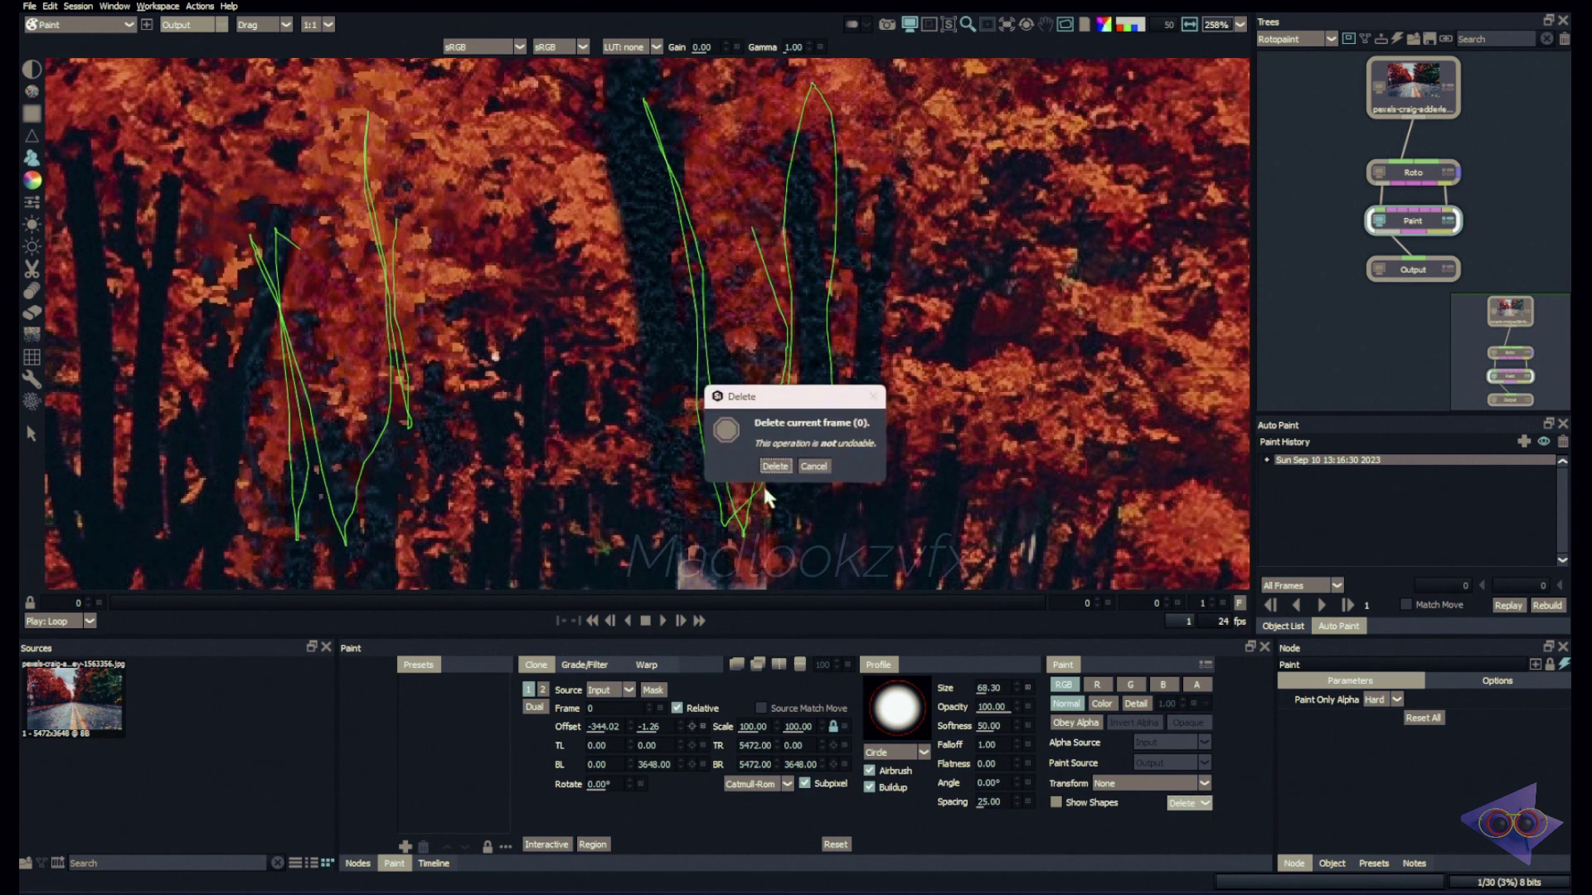
pyautogui.click(775, 467)
pyautogui.scroll(-3, 728, 402)
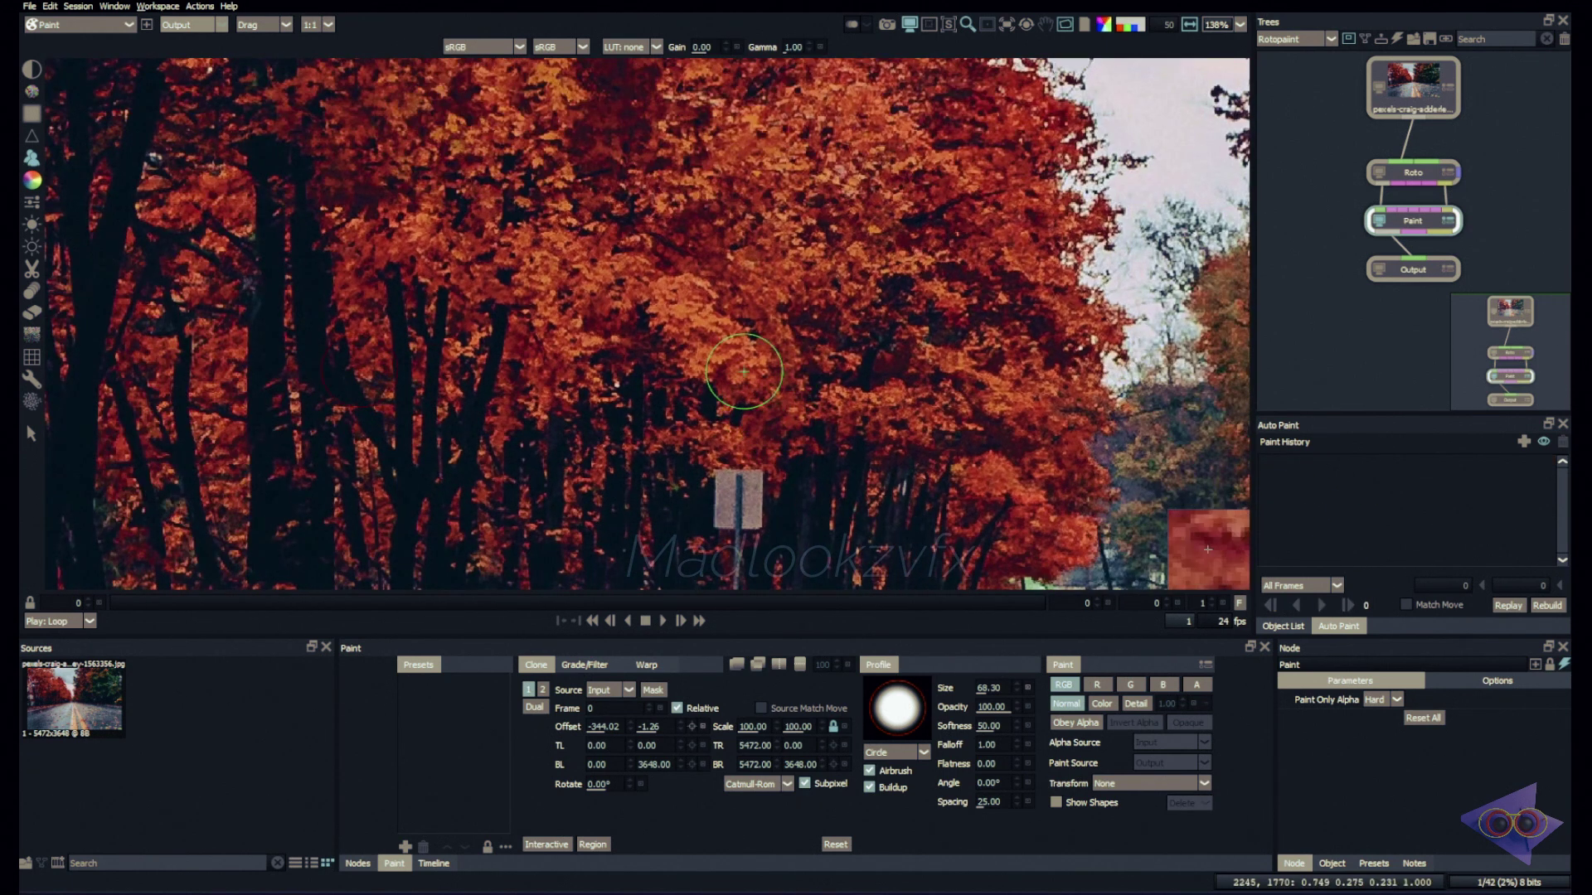
# Inspect the roto ellipse in the Paint node's alpha channel and return to the full-color image
pyautogui.moveTo(776, 396); pyautogui.dragTo(647, 390)
pyautogui.scroll(2, 743, 291)
pyautogui.scroll(-2, 746, 295)
pyautogui.press('a')
pyautogui.press('a')
pyautogui.moveTo(659, 253); pyautogui.dragTo(780, 419)
pyautogui.press('a')
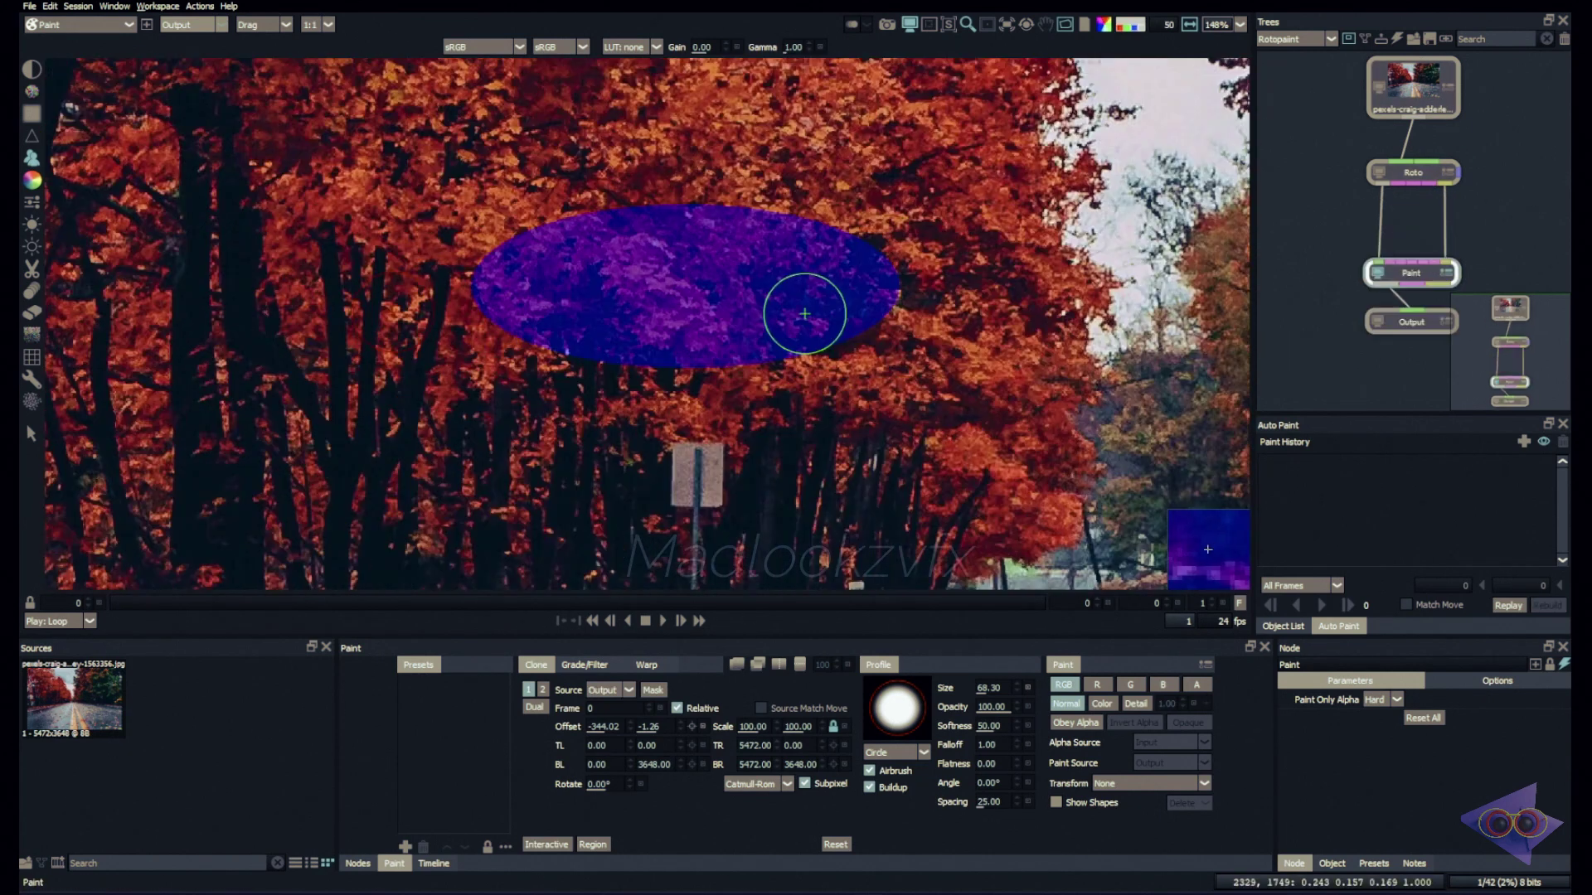
pyautogui.press('a')
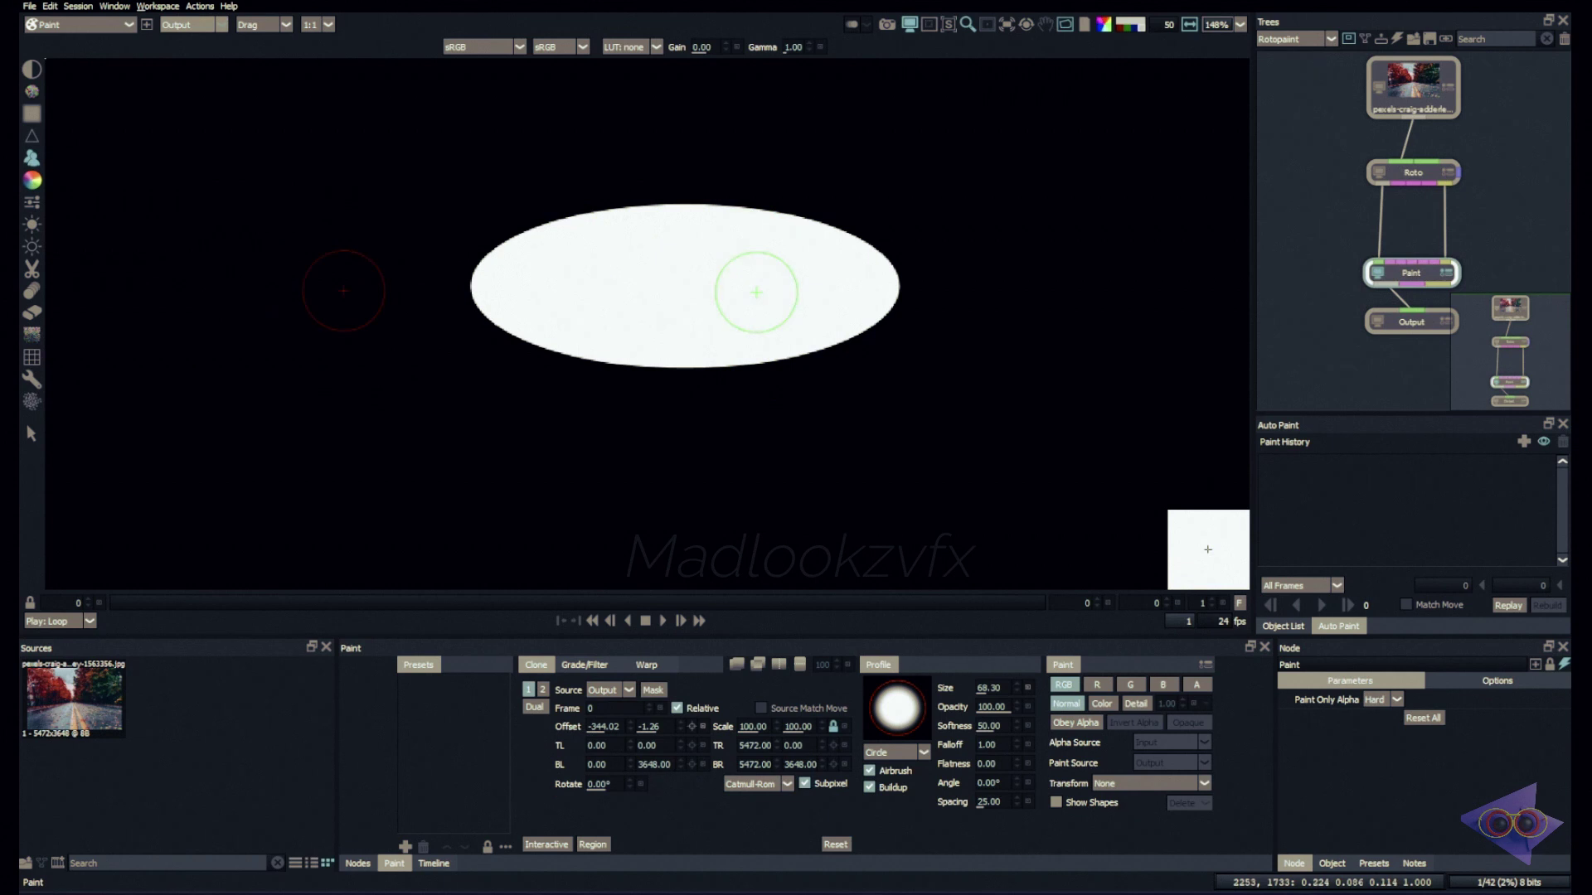
pyautogui.press('a')
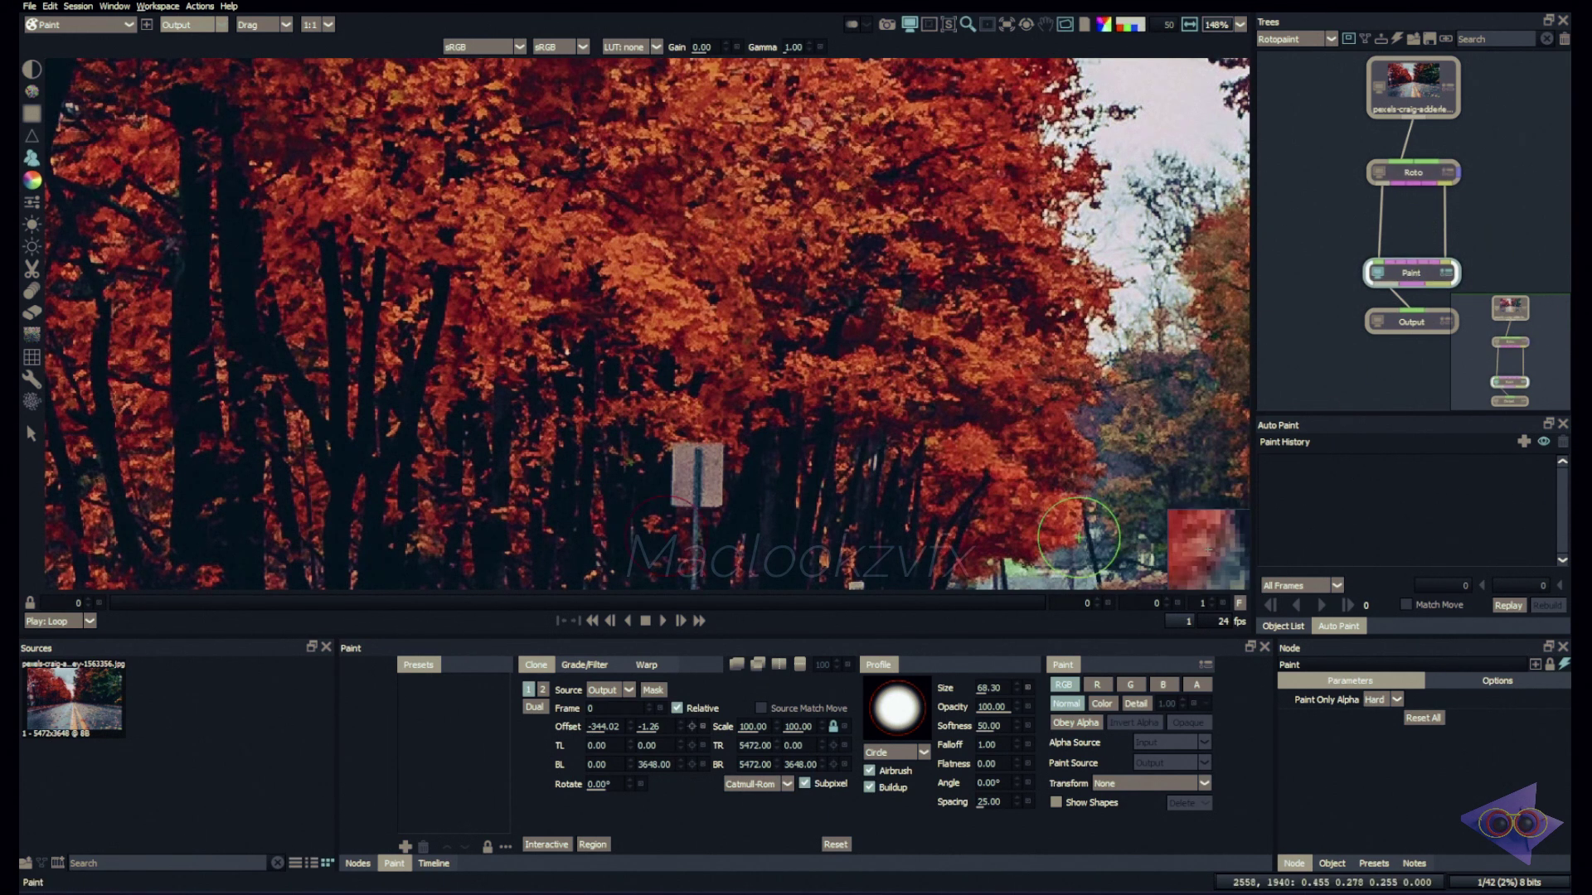
# Show the roto shape's outline over the image with Show Shapes and hide it again
pyautogui.click(1056, 802)
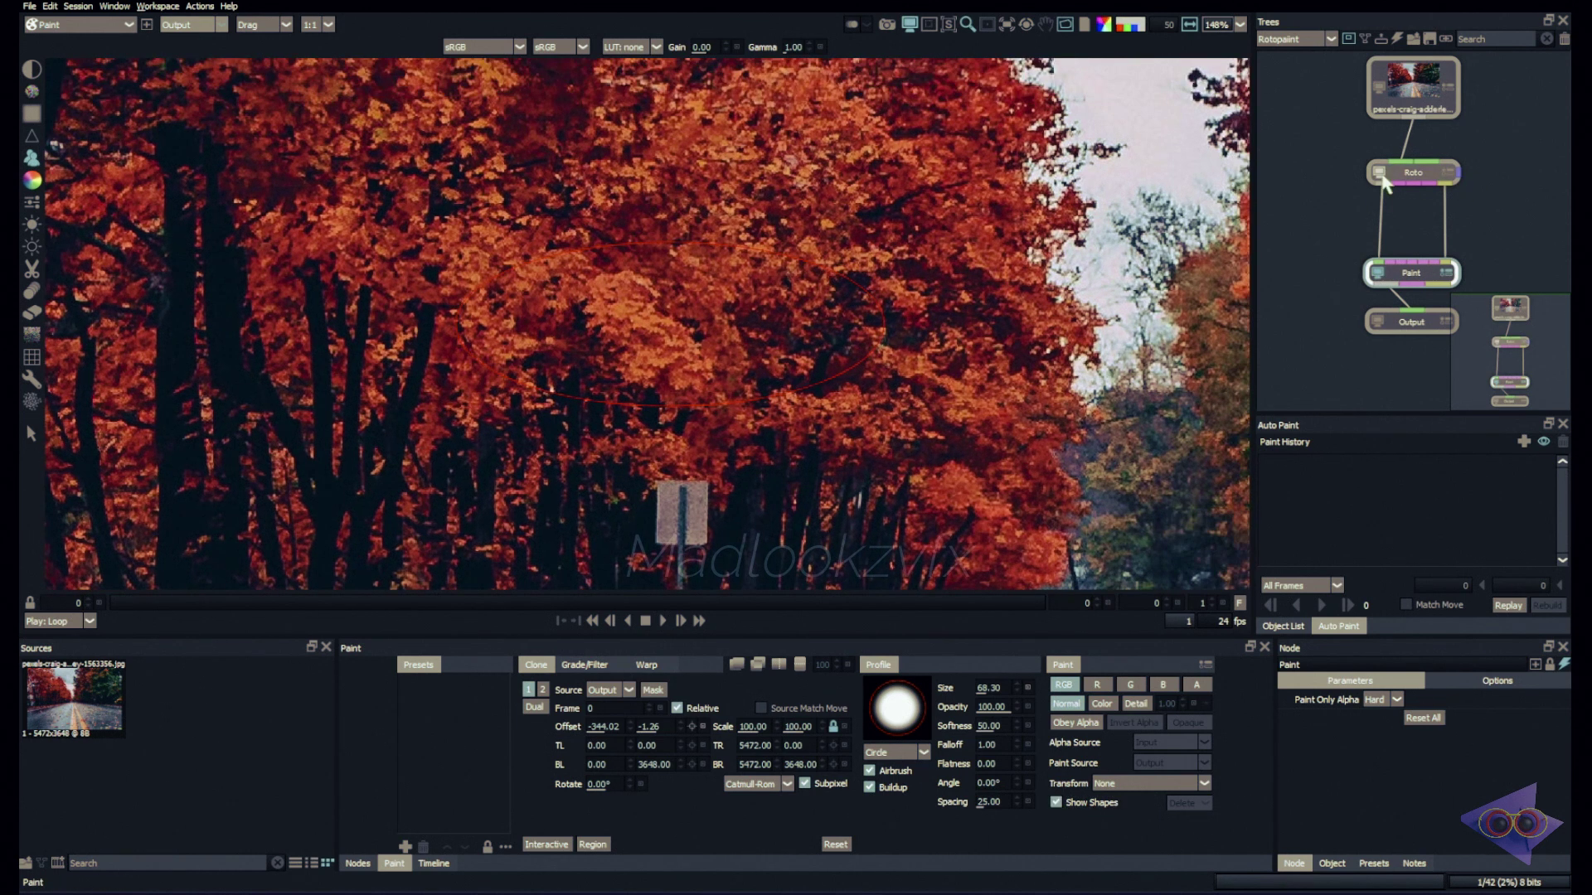
pyautogui.click(1056, 803)
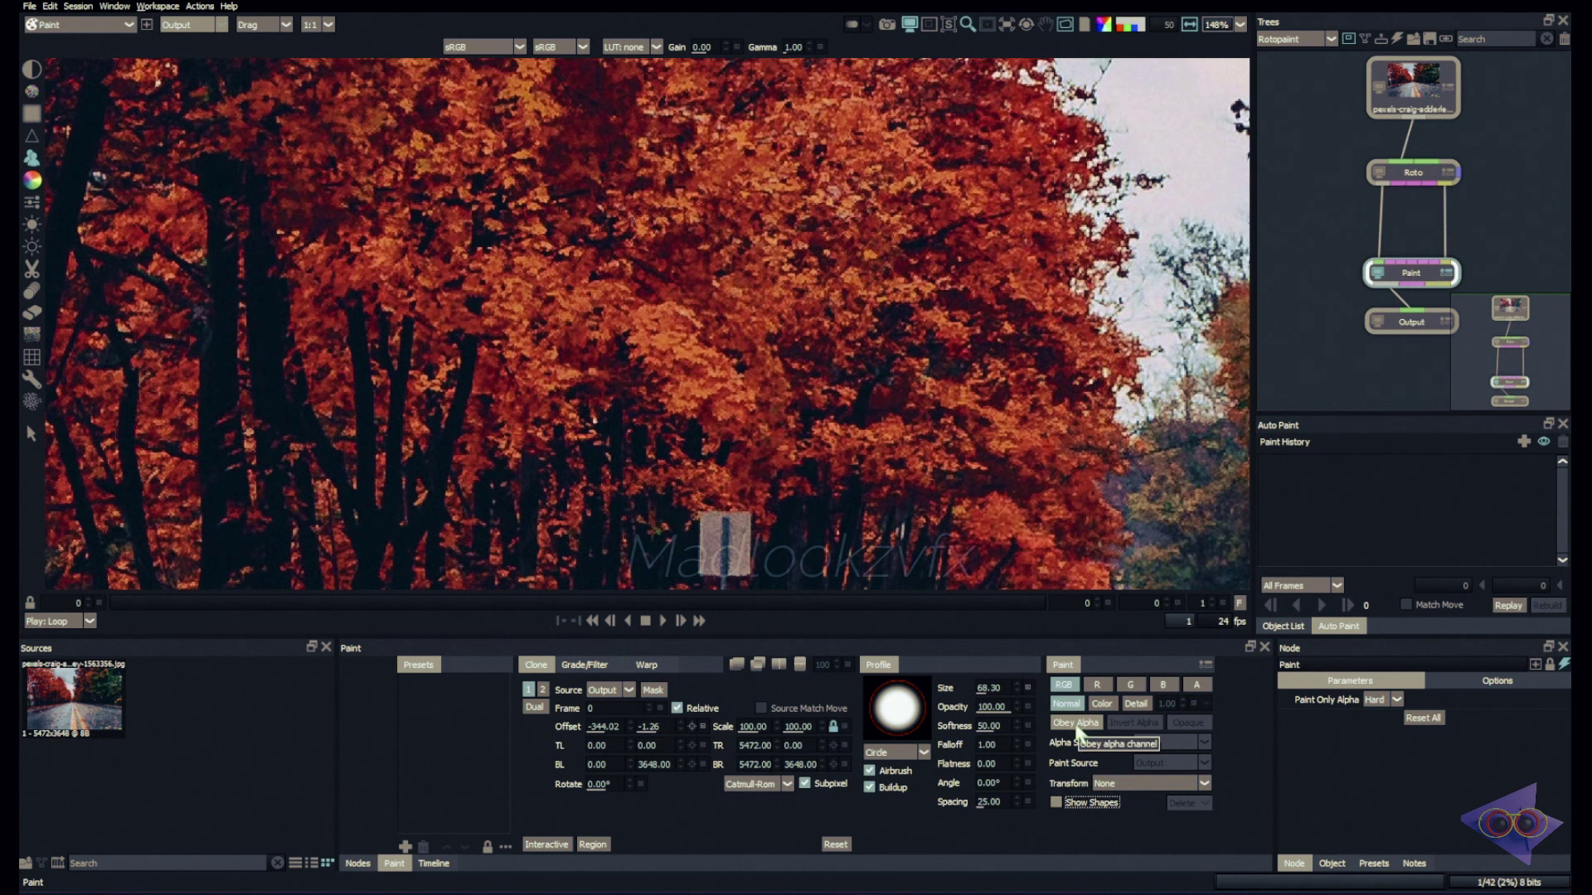
# Enable Obey Alpha and paint white across the roto ellipse with the Color tool at a brush size of 315.14
pyautogui.click(1076, 725)
pyautogui.scroll(-1, 225, 342)
pyautogui.click(31, 180)
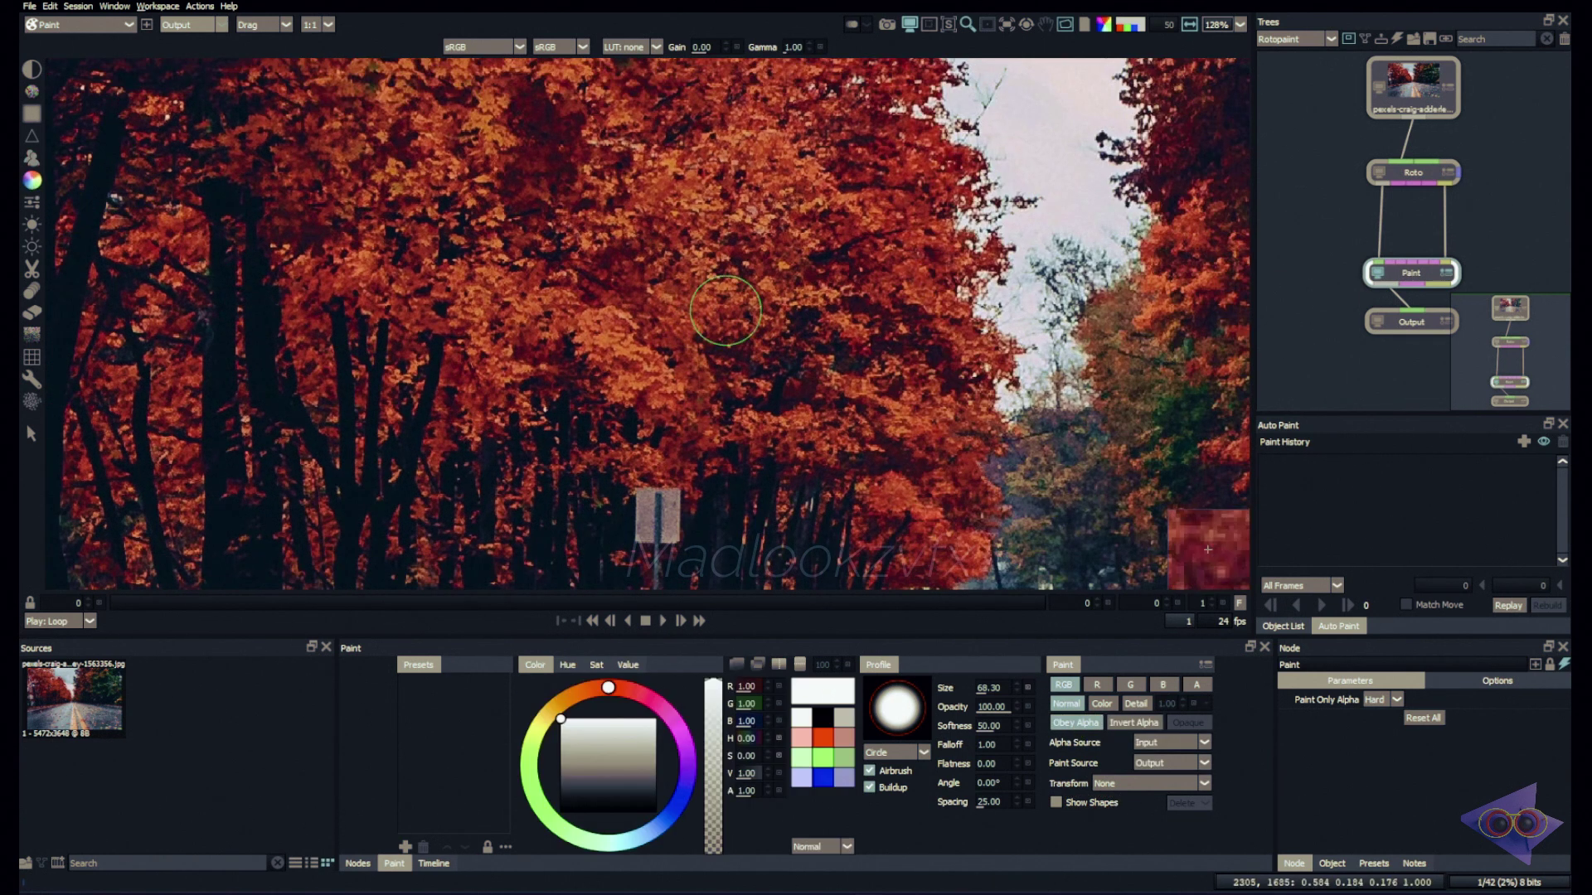
pyautogui.moveTo(598, 309)
pyautogui.mouseDown()
pyautogui.moveTo(739, 359)
pyautogui.moveTo(813, 359)
pyautogui.mouseUp()
pyautogui.moveTo(835, 308); pyautogui.dragTo(366, 297)
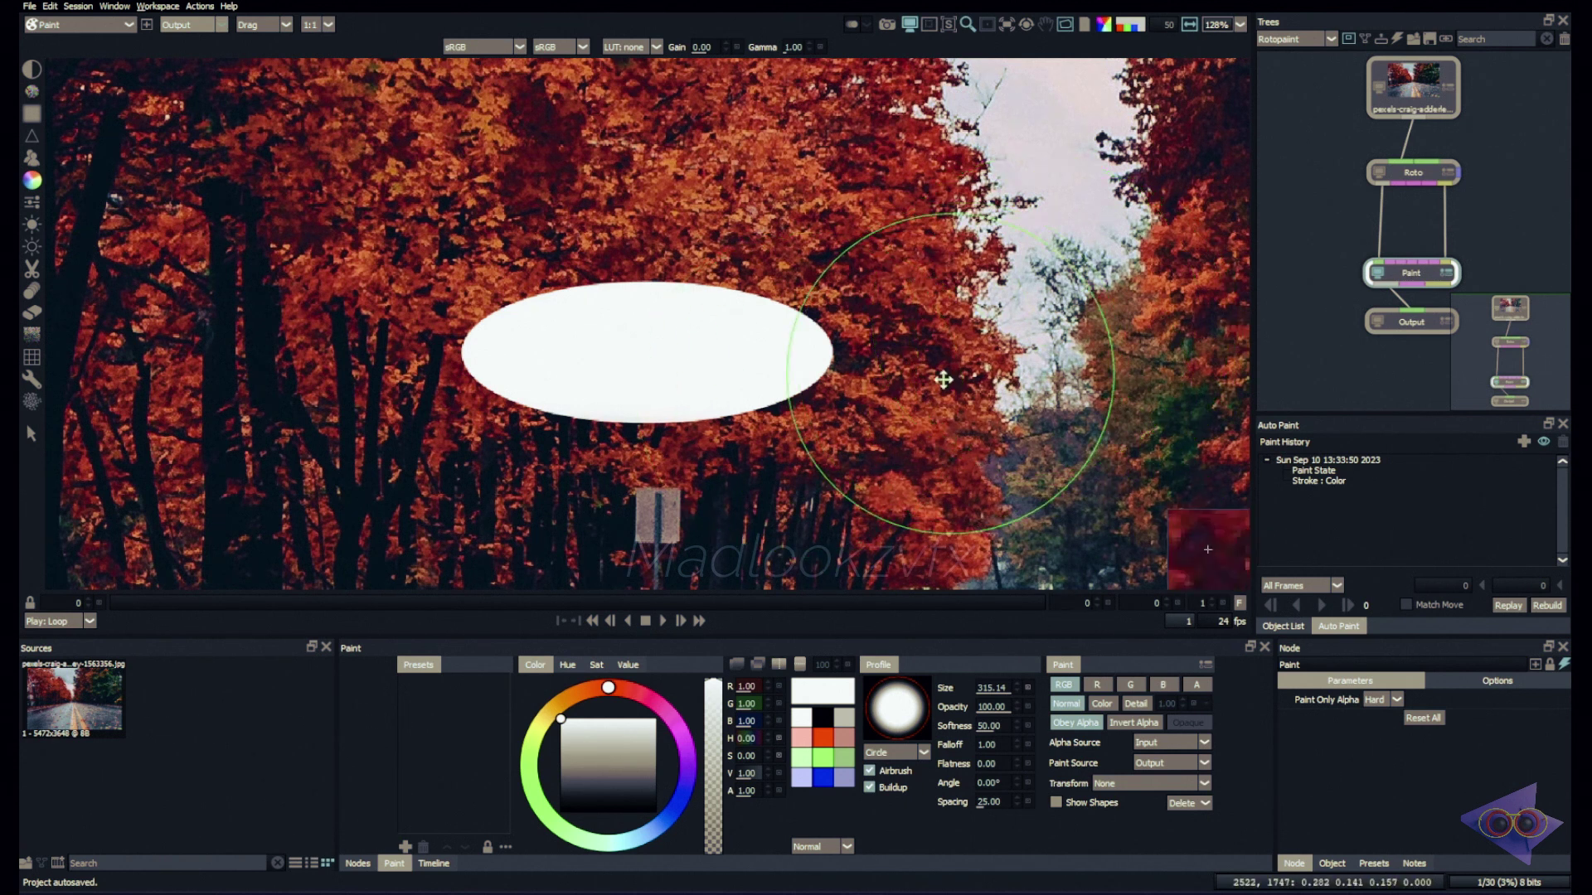
# Undo the white stroke, enable Invert Alpha and paint a wide white stroke around the roto ellipse
pyautogui.moveTo(961, 362); pyautogui.dragTo(926, 387)
pyautogui.hotkey('ctrl', 'z')
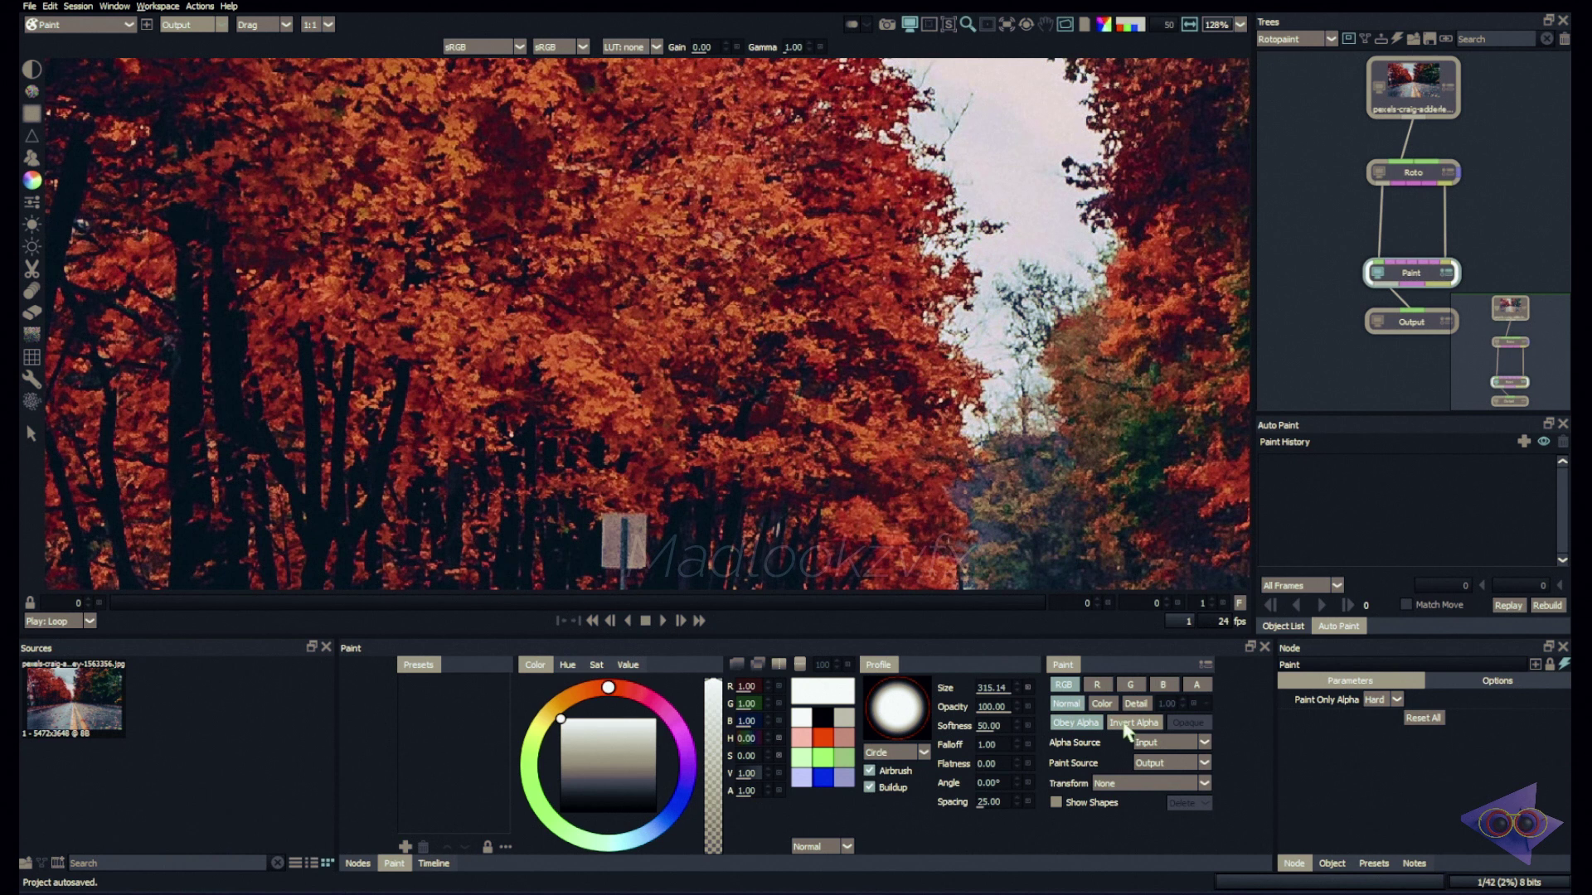
pyautogui.moveTo(921, 340); pyautogui.dragTo(286, 336)
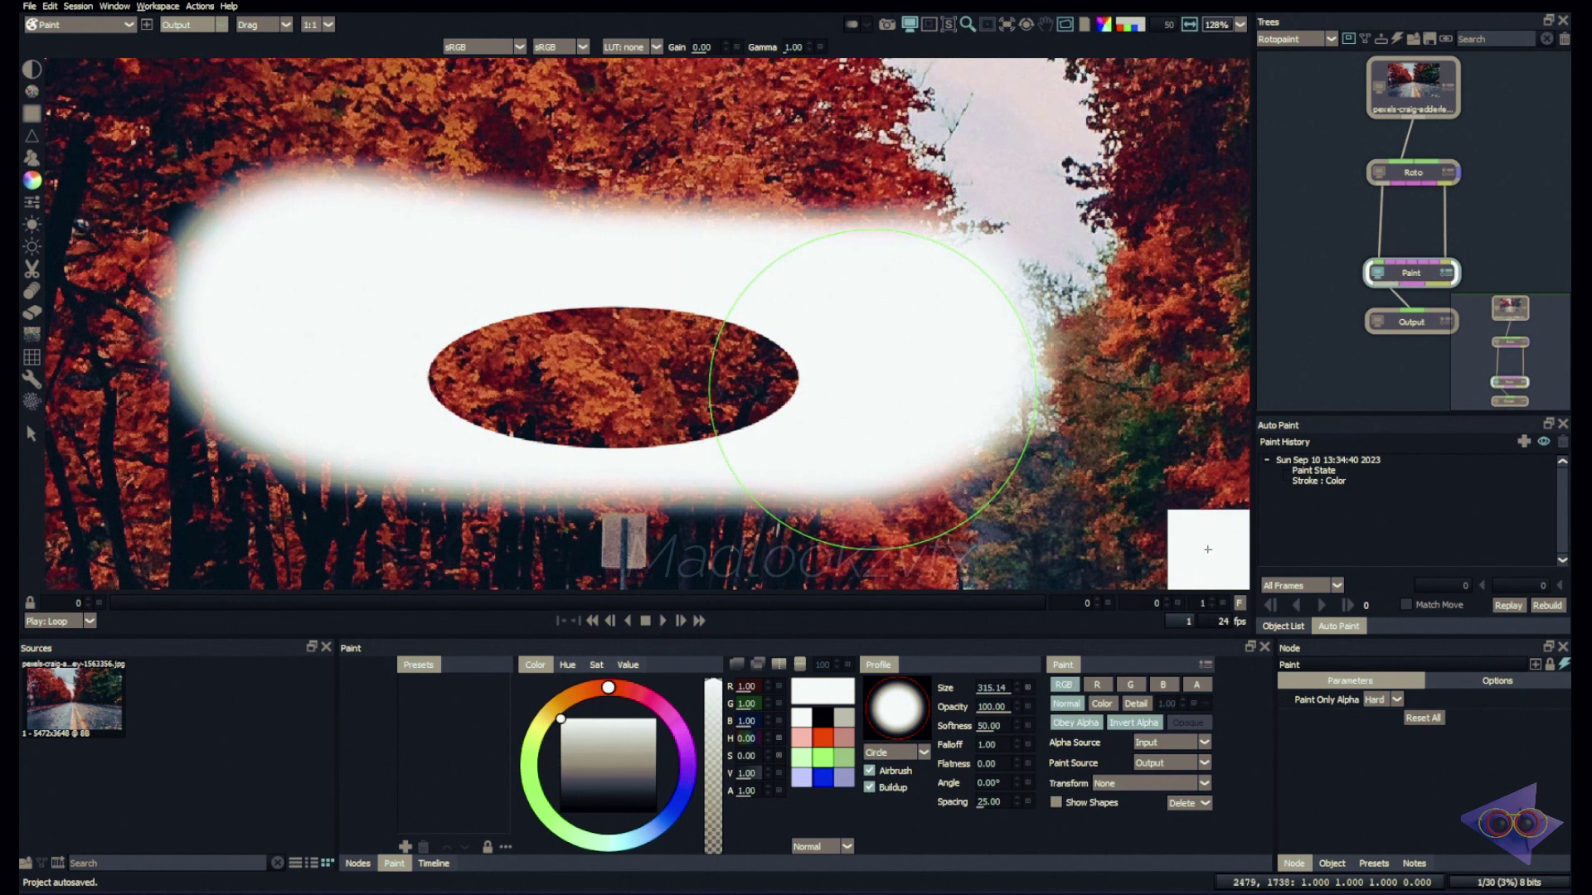
pyautogui.scroll(-1, 872, 390)
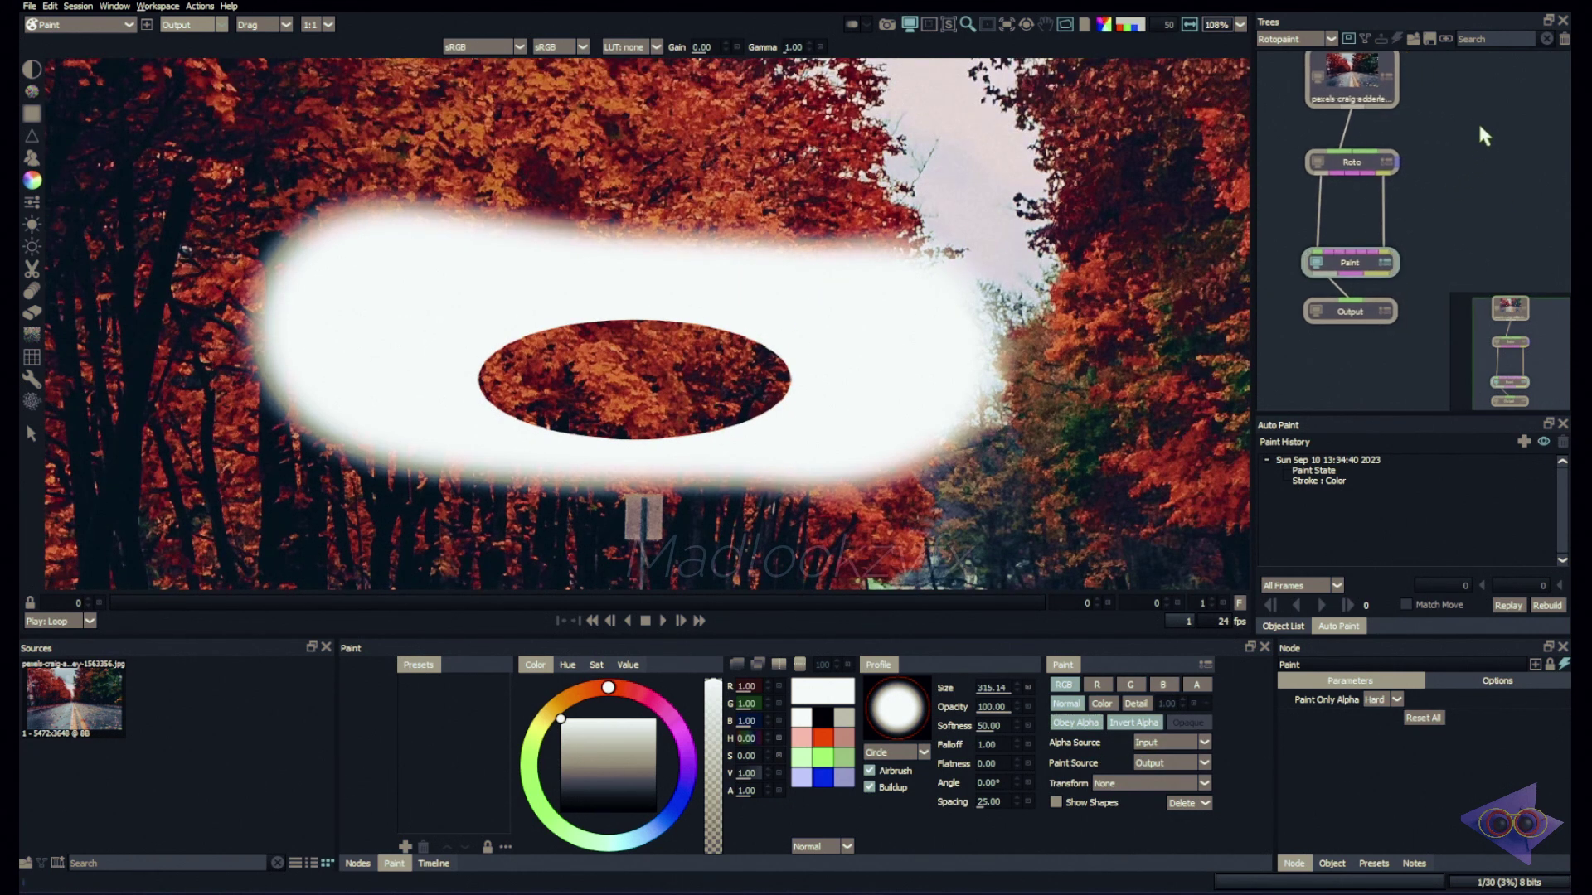
# Add a second Roto node and connect it to the Paint node's Source 1 input
pyautogui.press('Tab')
pyautogui.write('roto')
pyautogui.press('Return')
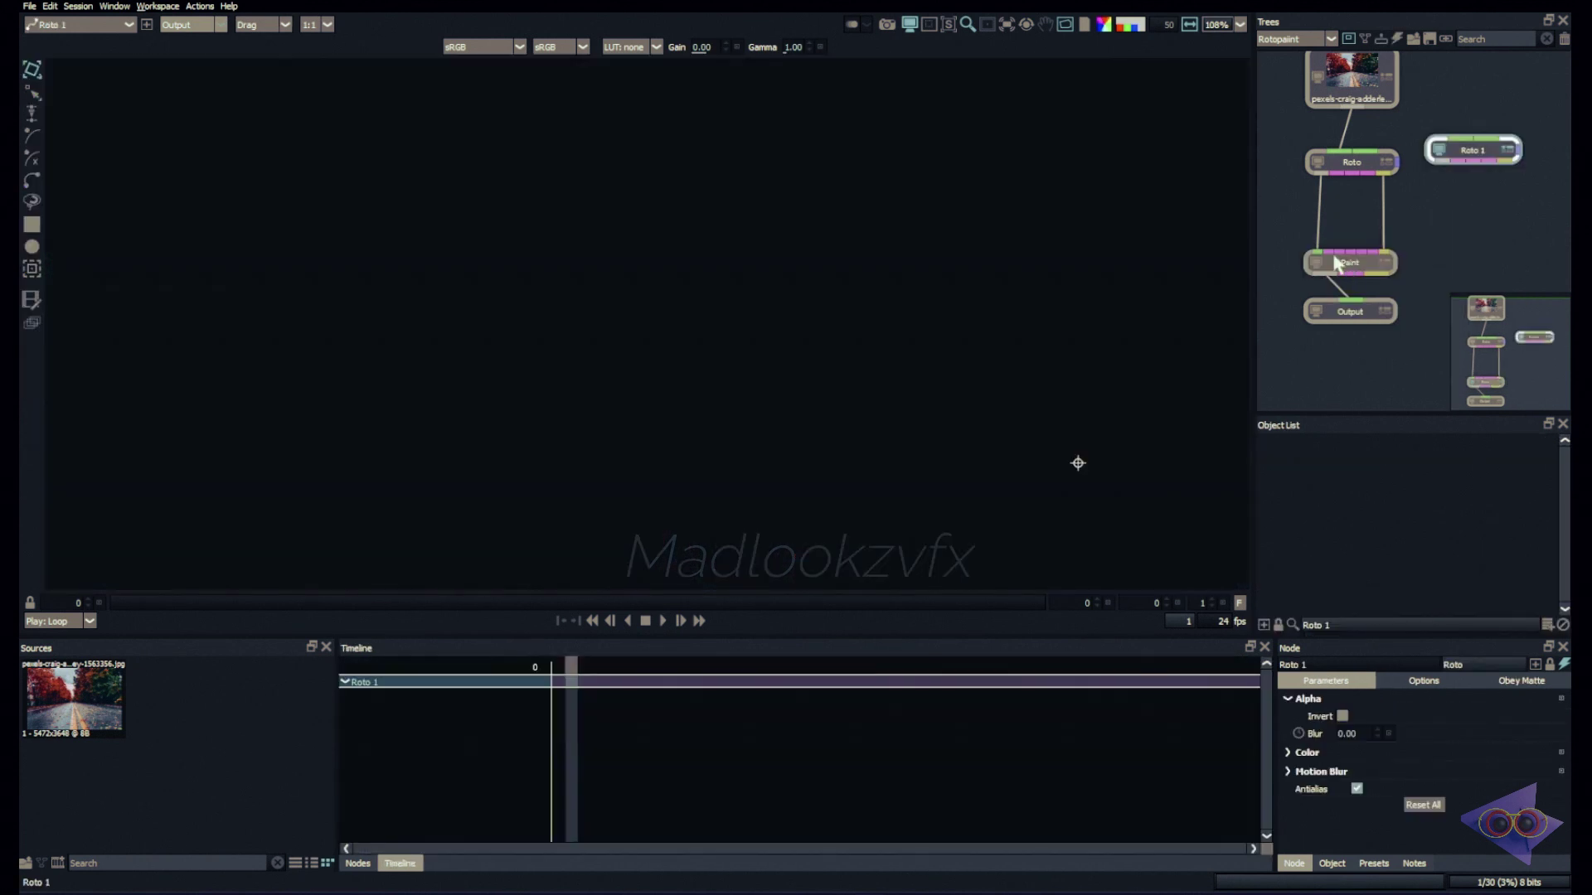
pyautogui.moveTo(1332, 259)
pyautogui.mouseDown()
pyautogui.moveTo(1396, 191)
pyautogui.moveTo(1473, 152)
pyautogui.mouseUp()
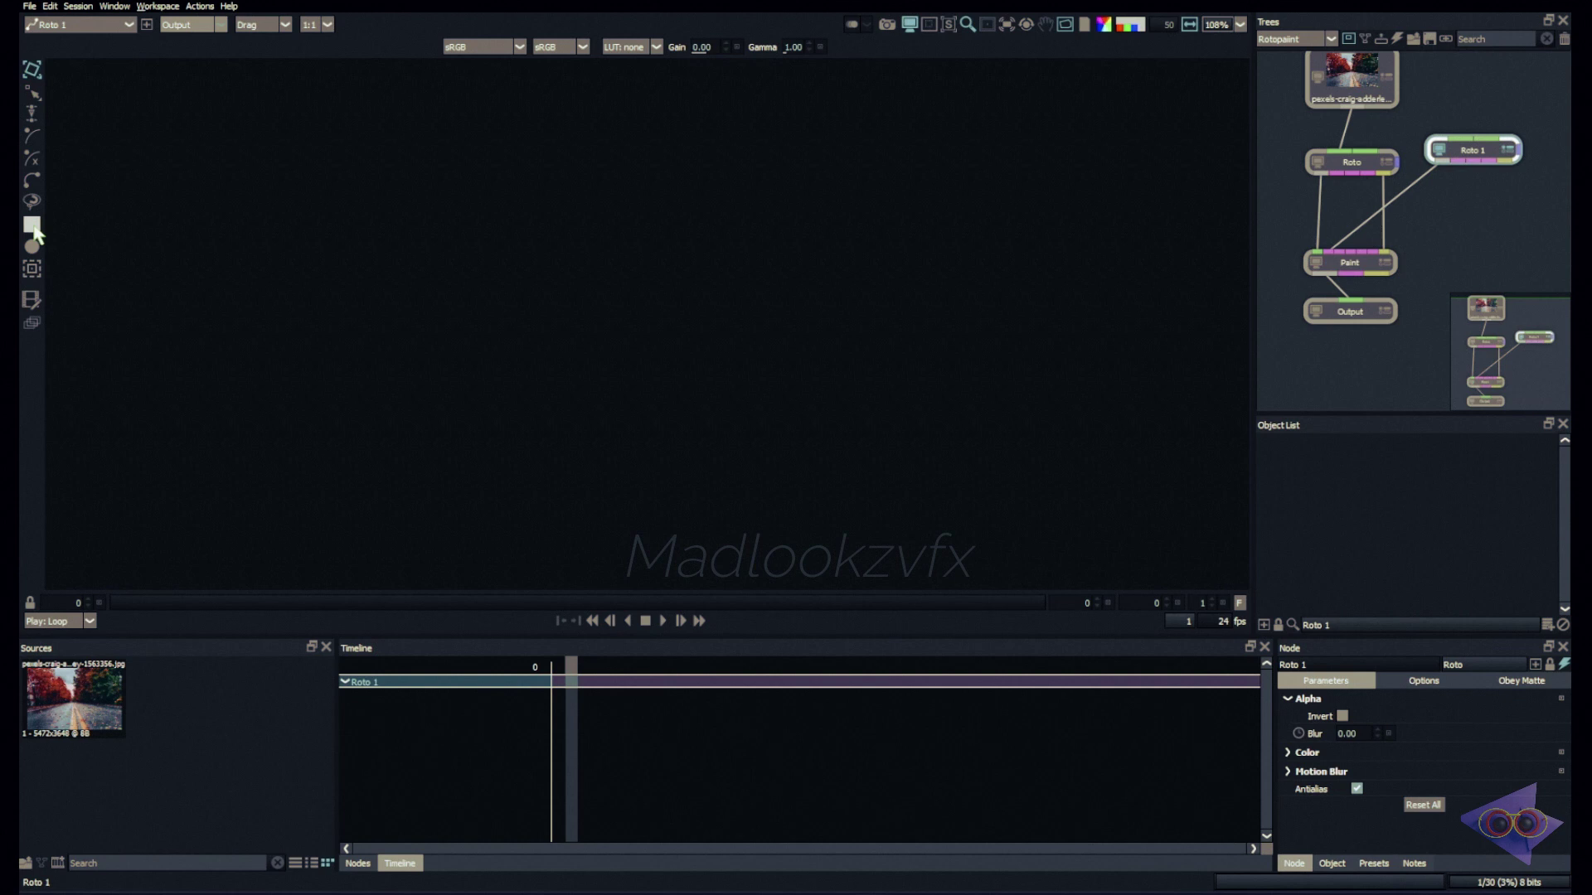
# Draw a rectangle shape in the Roto 1 node and connect the road photo to that node's input
pyautogui.click(32, 227)
pyautogui.moveTo(471, 198); pyautogui.dragTo(904, 396)
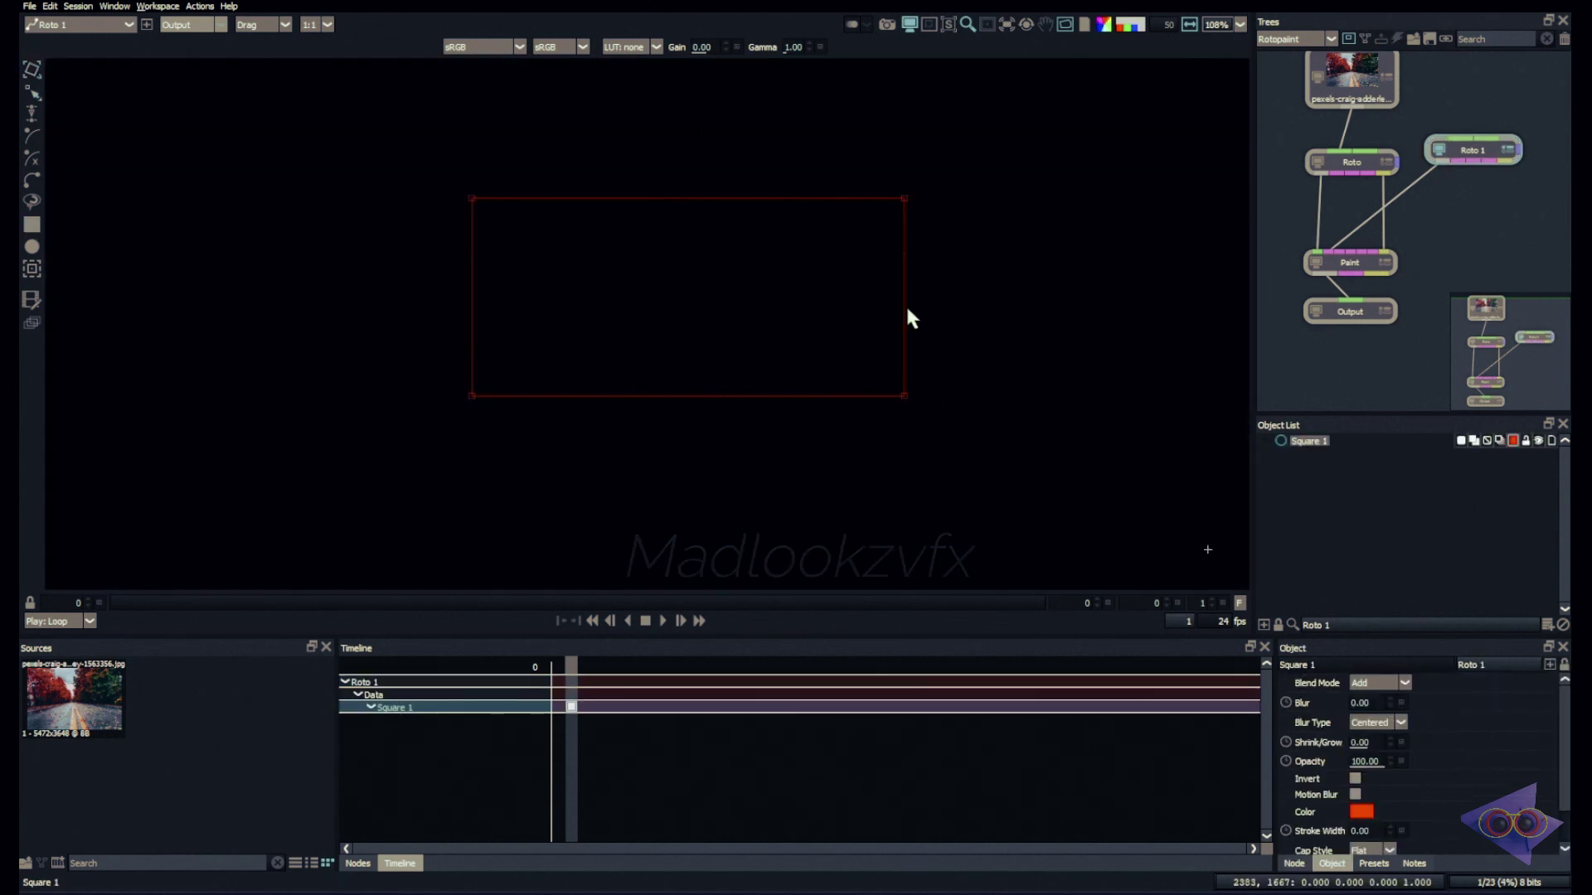
pyautogui.moveTo(1459, 137); pyautogui.dragTo(1343, 108)
pyautogui.moveTo(727, 266); pyautogui.dragTo(757, 254)
pyautogui.press('a')
pyautogui.press('a')
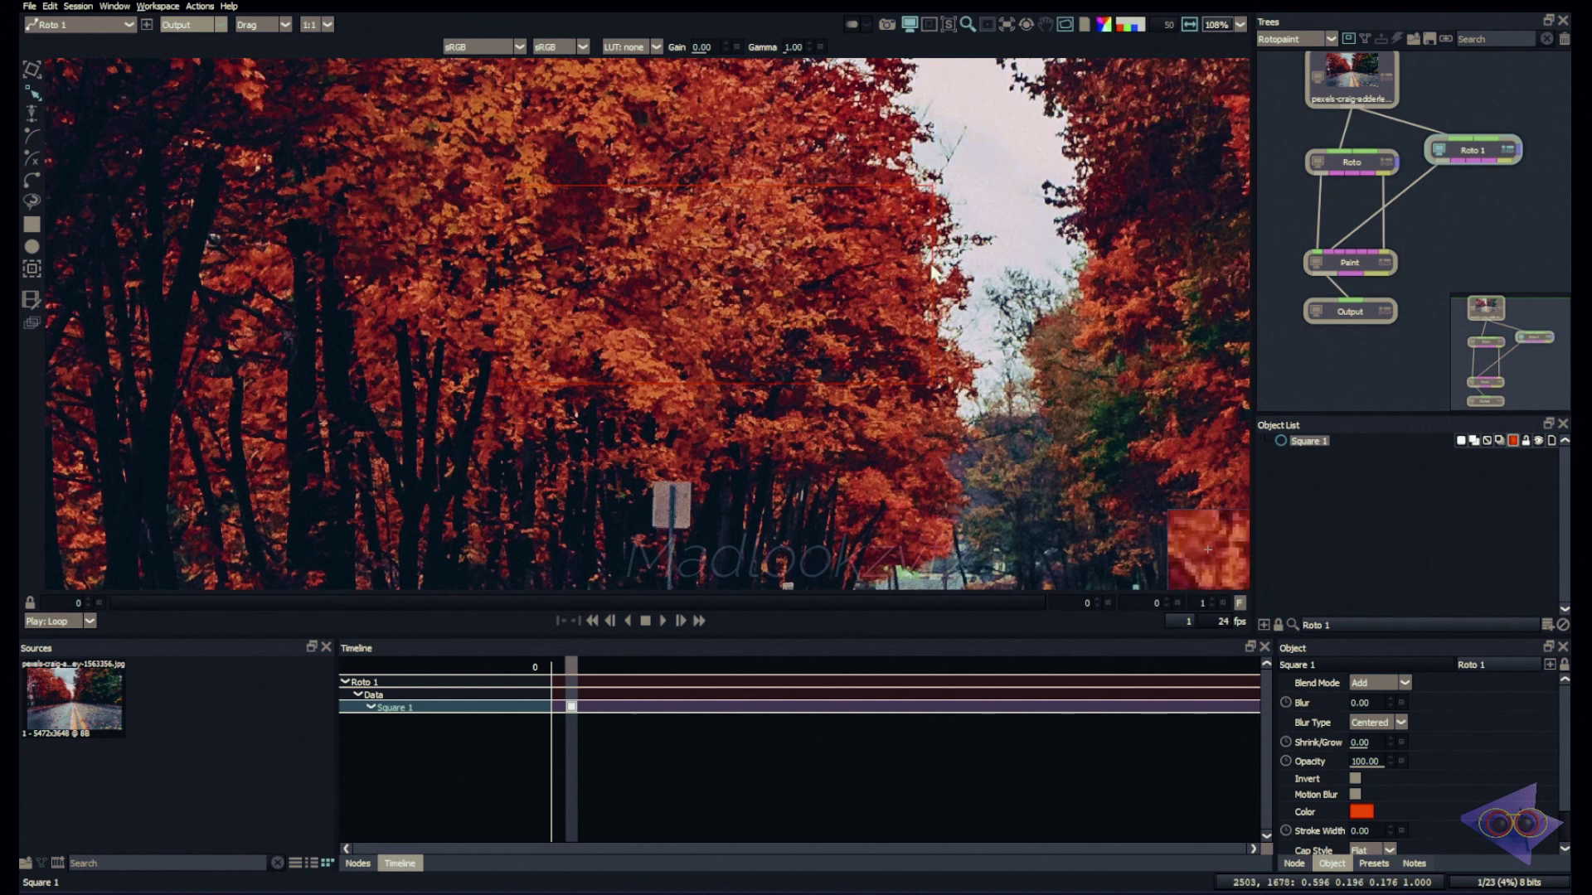
# Set the Paint node's Alpha Source to Source 1 and paint a wide white stroke around the Roto 1 rectangle
pyautogui.click(1350, 262)
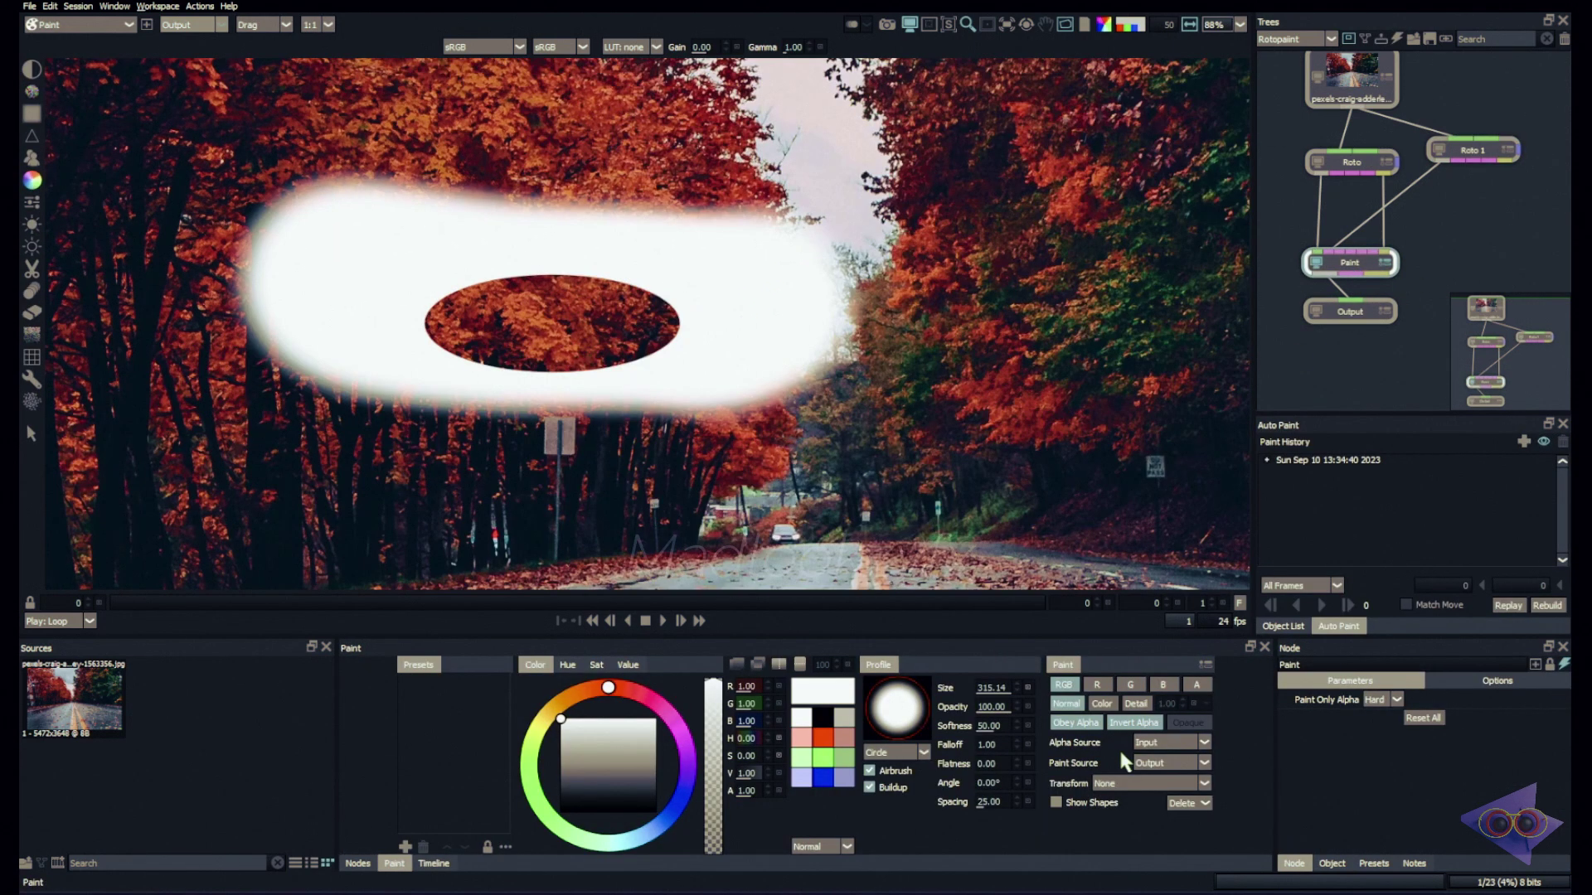
pyautogui.click(1190, 752)
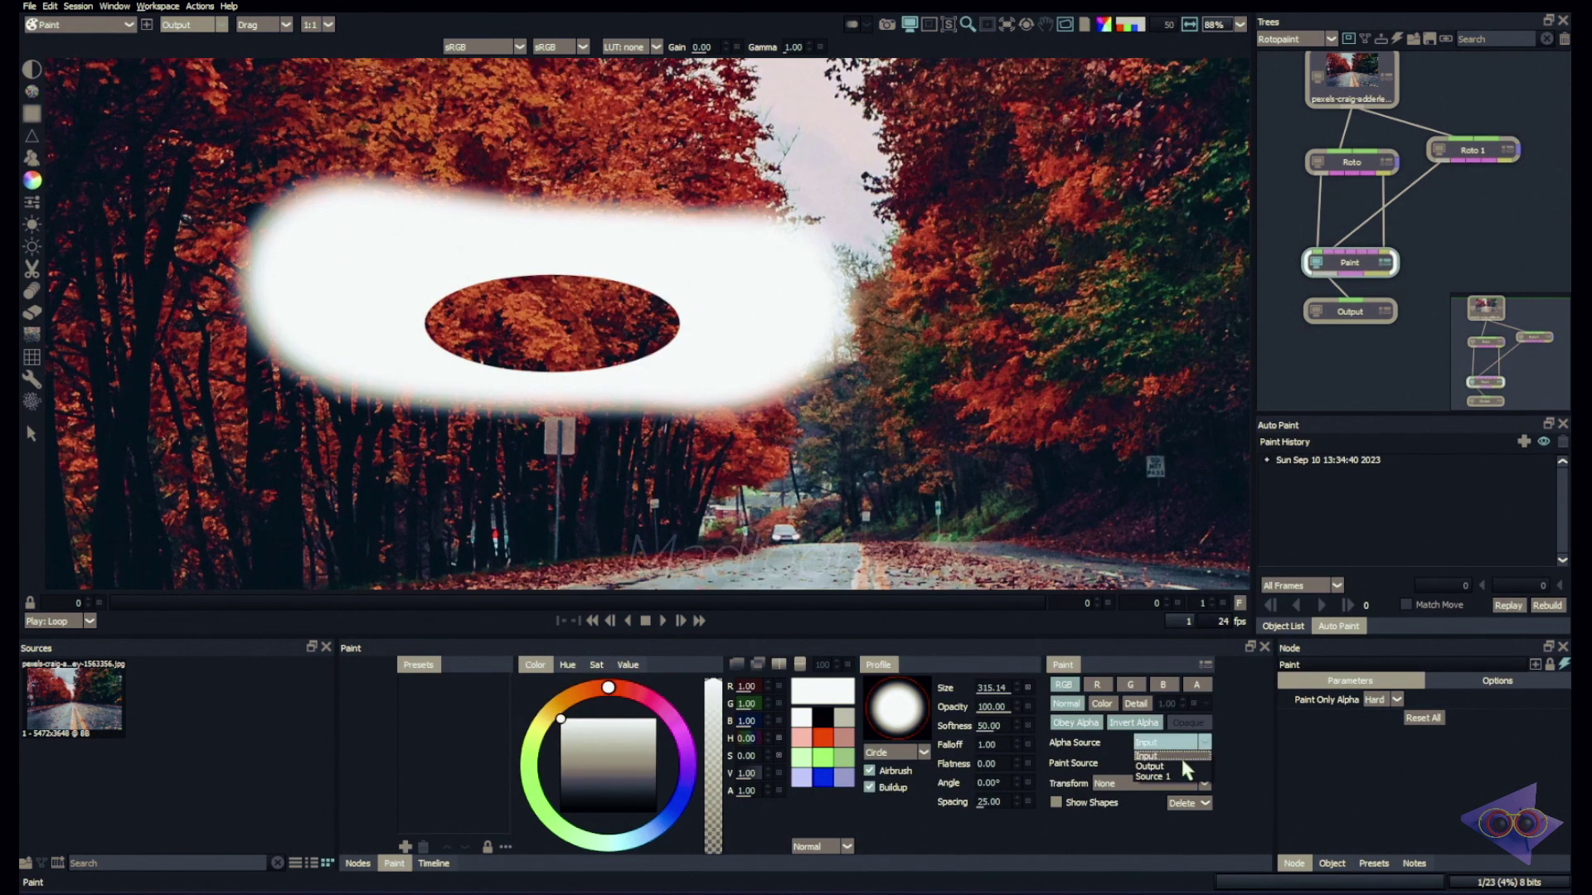
pyautogui.click(1165, 777)
pyautogui.moveTo(756, 312)
pyautogui.mouseDown()
pyautogui.moveTo(320, 220)
pyautogui.moveTo(386, 157)
pyautogui.moveTo(356, 302)
pyautogui.moveTo(771, 356)
pyautogui.mouseUp()
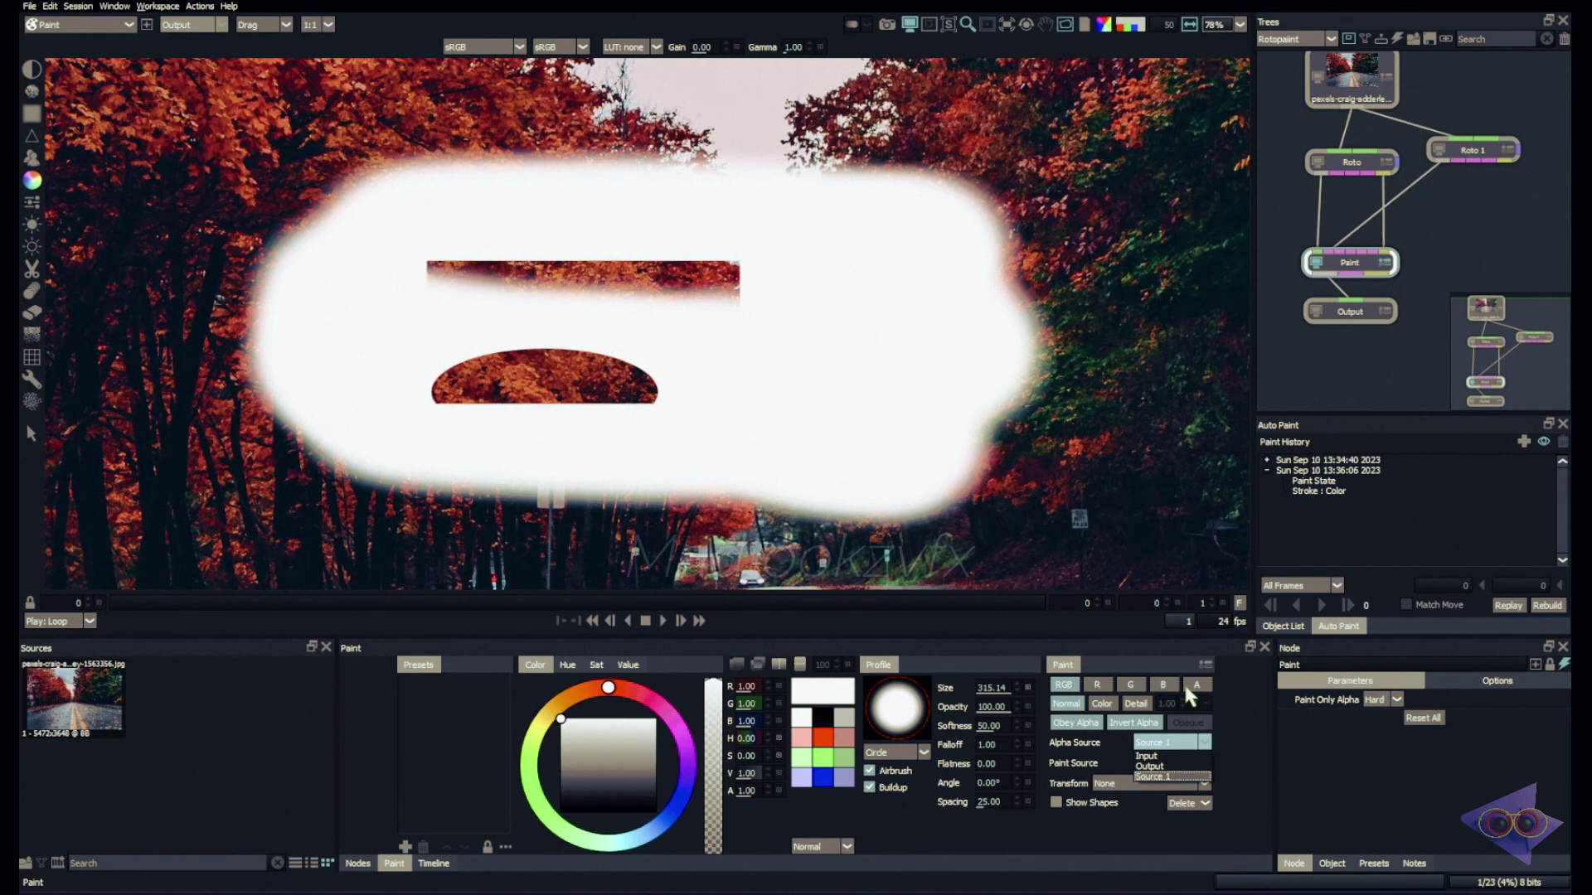
pyautogui.click(1088, 751)
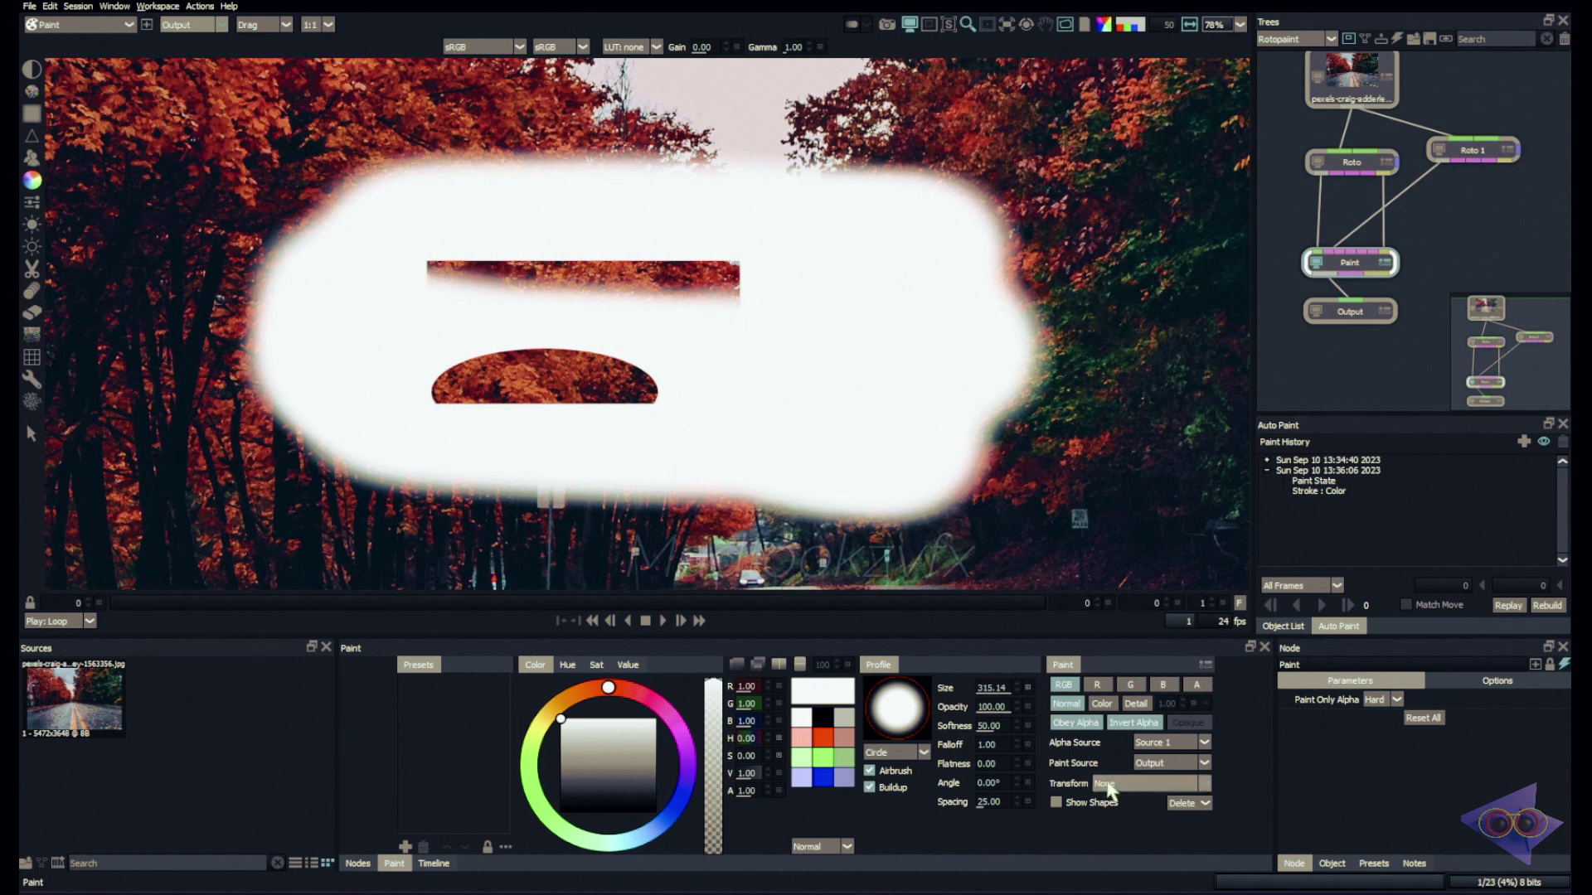
# Look over the Paint preferences and close them without changing anything
pyautogui.click(1205, 666)
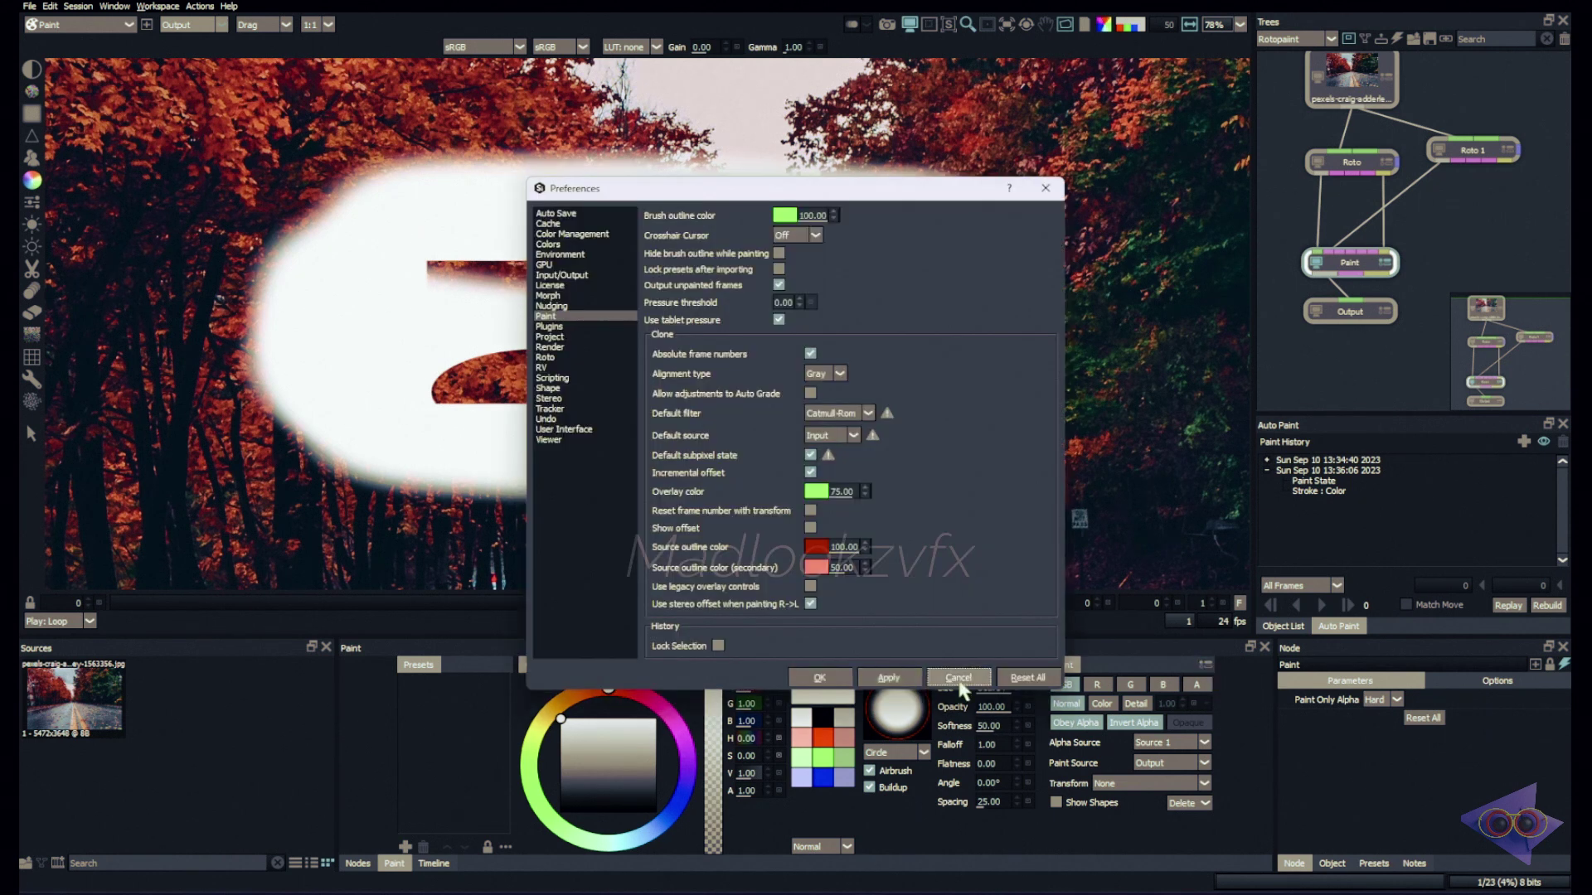
pyautogui.click(1046, 188)
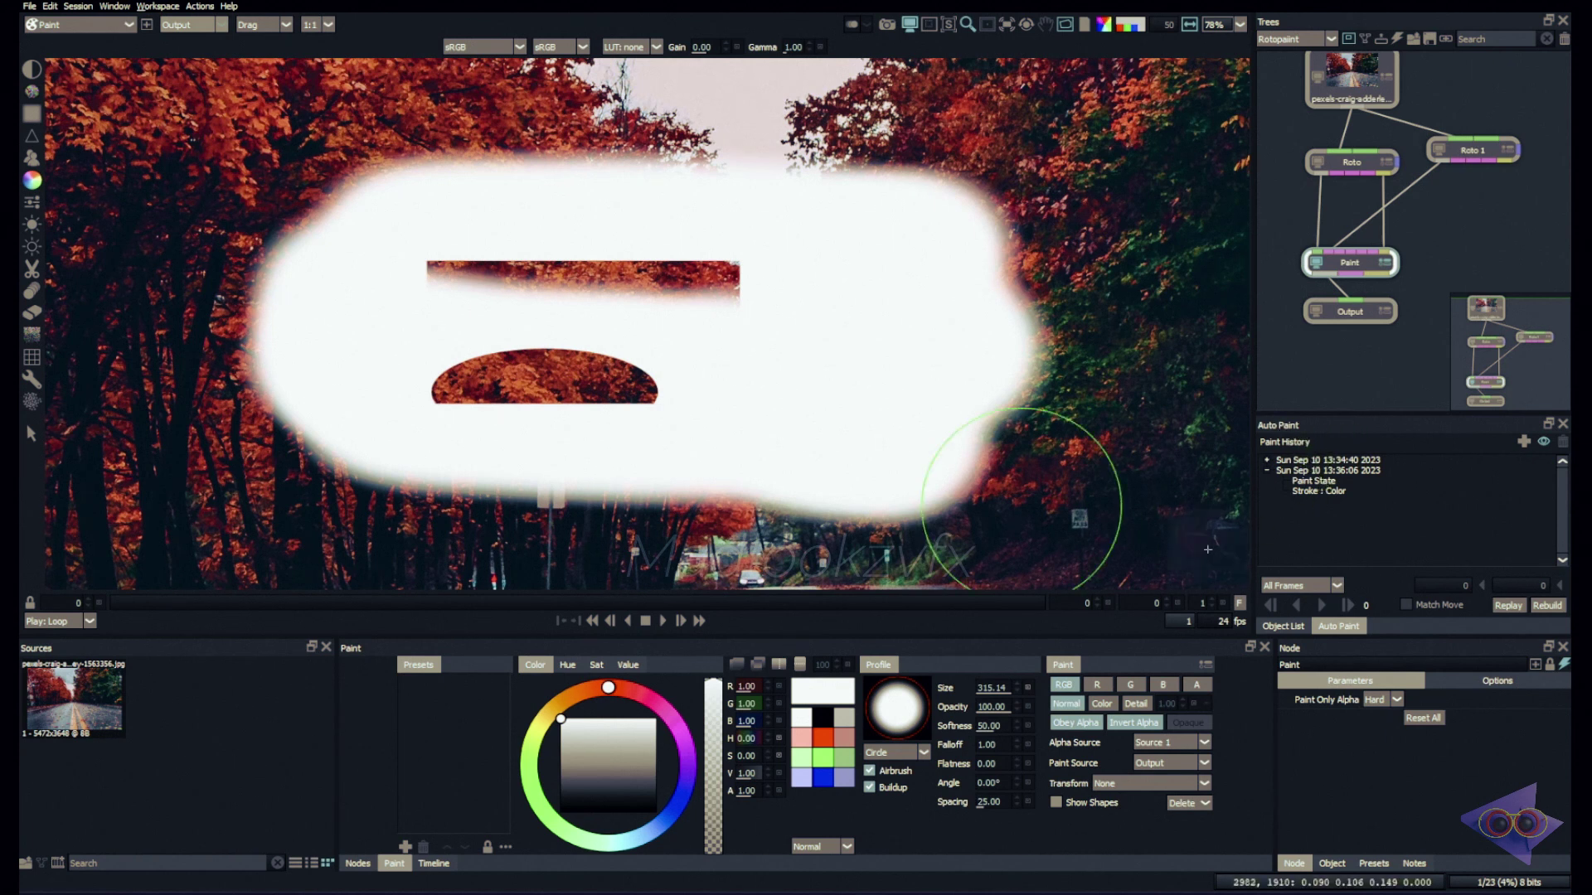
# Delete the existing paint and paint two long wavy white strokes down the trees on both sides of the road
pyautogui.scroll(-6, 852, 391)
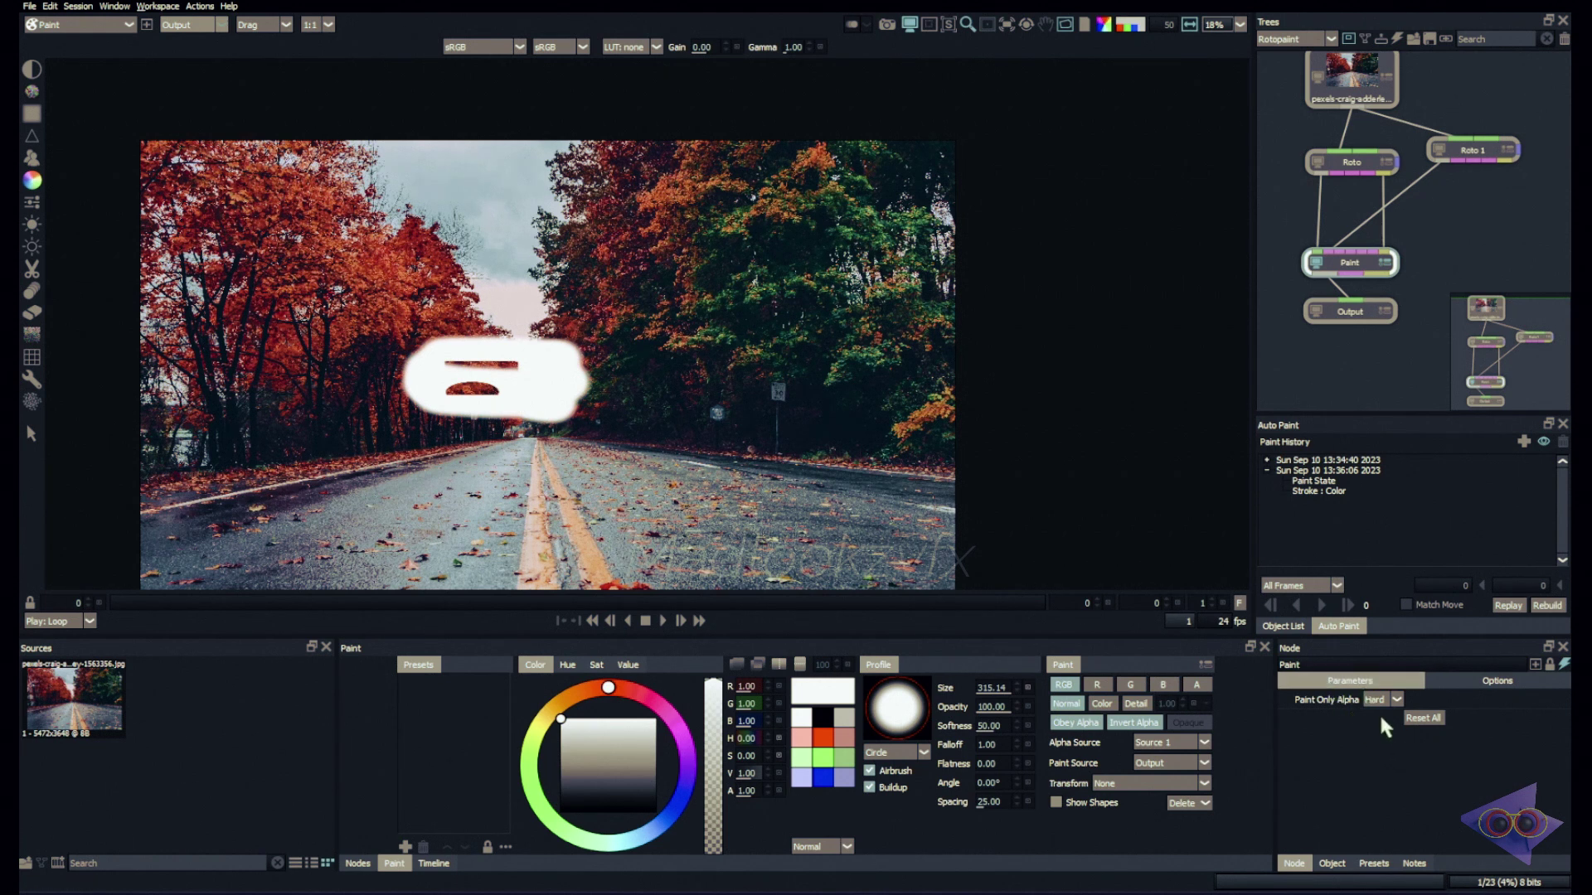
pyautogui.click(1182, 803)
pyautogui.click(774, 466)
pyautogui.moveTo(747, 199); pyautogui.dragTo(879, 469)
pyautogui.moveTo(381, 174)
pyautogui.mouseDown()
pyautogui.moveTo(431, 307)
pyautogui.moveTo(464, 493)
pyautogui.mouseUp()
# Move the Output node further below the Paint node, and disconnect the Roto node from Paint and set it aside
pyautogui.click(1349, 312)
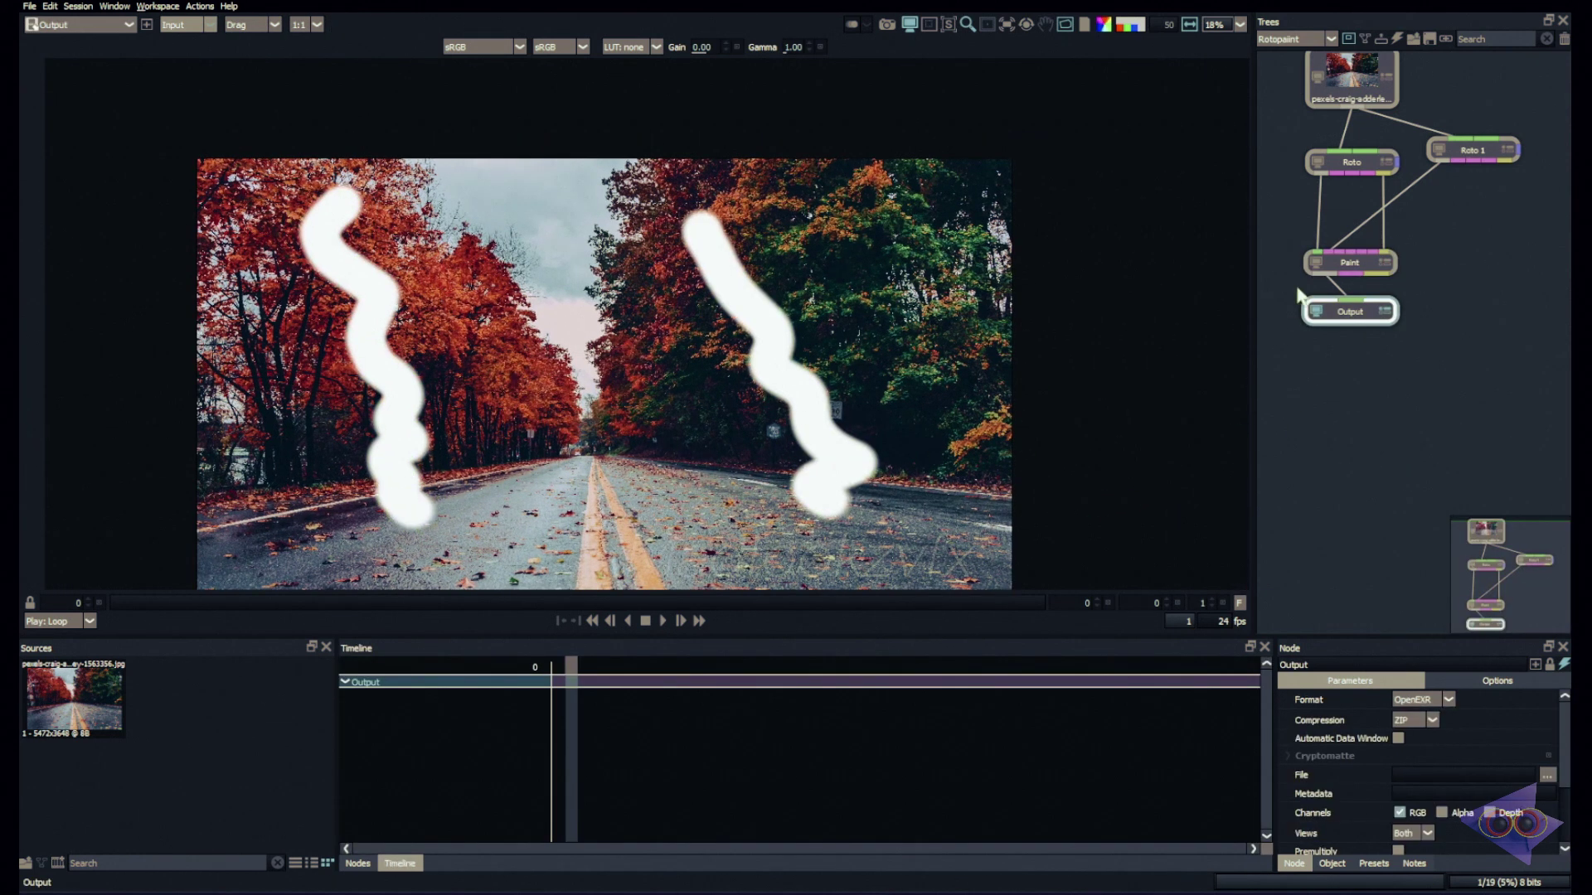
pyautogui.moveTo(1366, 317); pyautogui.dragTo(1364, 367)
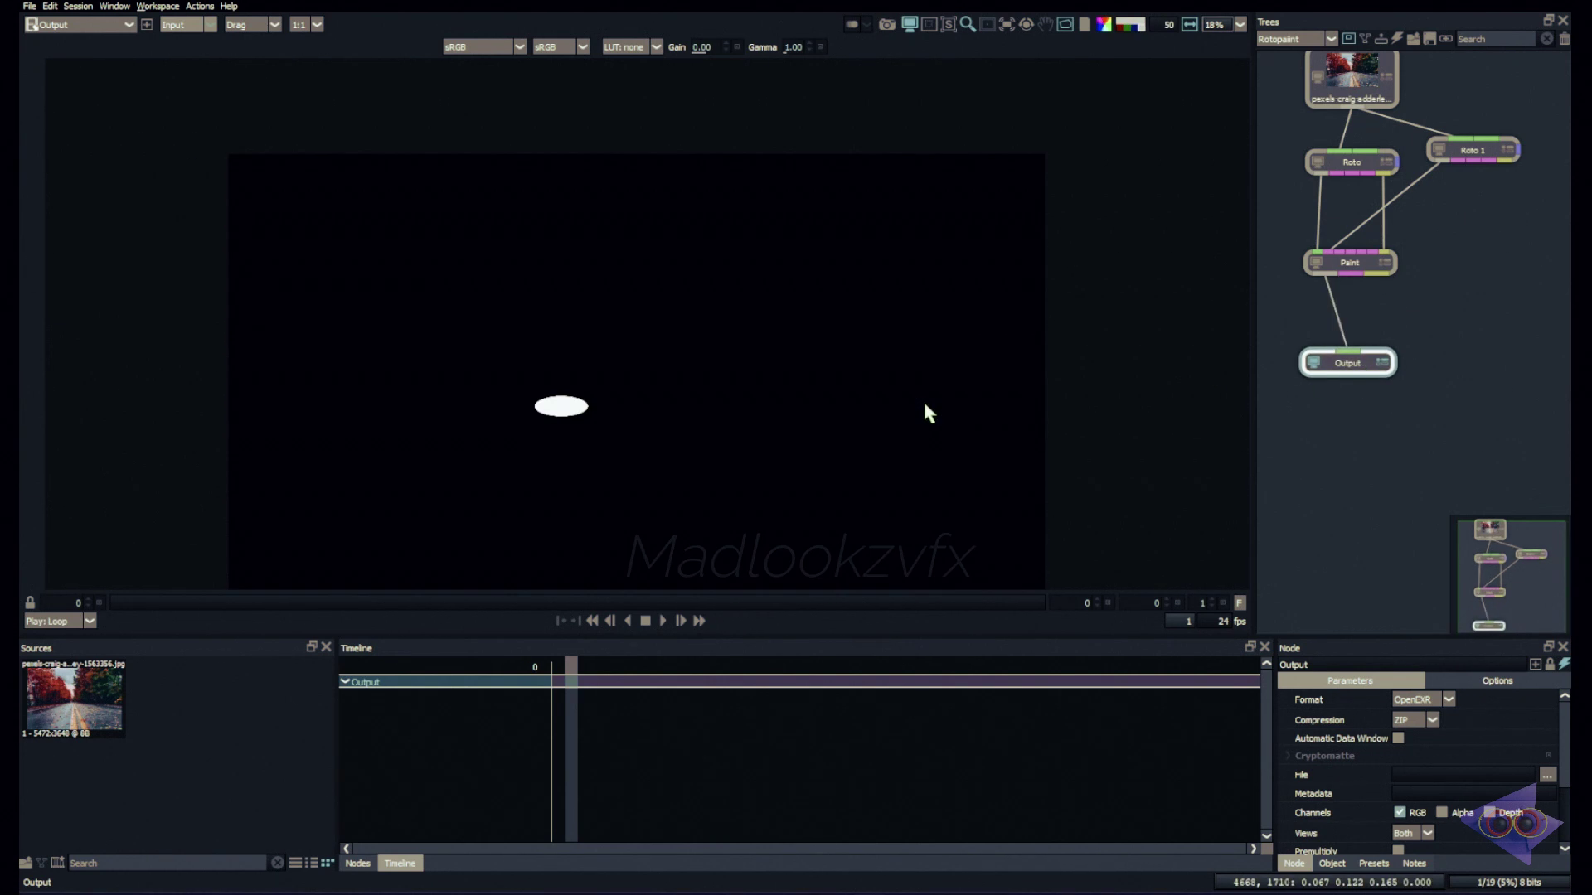
pyautogui.moveTo(1321, 237)
pyautogui.mouseDown()
pyautogui.moveTo(1326, 217)
pyautogui.moveTo(1371, 213)
pyautogui.moveTo(1423, 170)
pyautogui.mouseUp()
pyautogui.moveTo(1318, 161); pyautogui.dragTo(1256, 179)
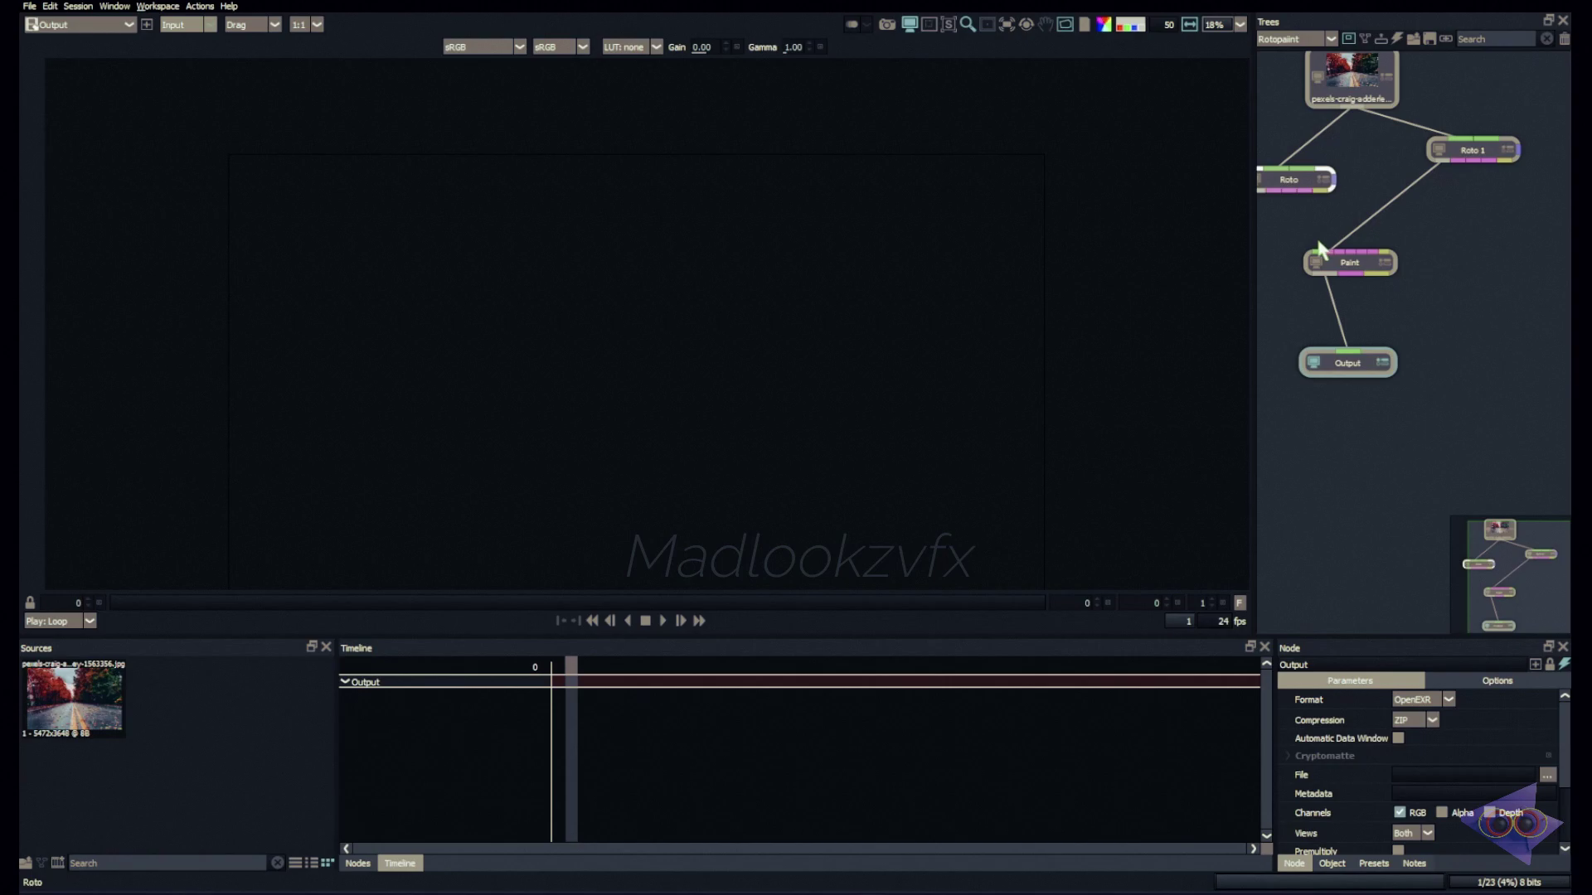
# Connect the road photo directly to the Paint node, link Paint's middle output to the Output node and view the Output
pyautogui.click(1324, 257)
pyautogui.moveTo(1325, 281)
pyautogui.mouseDown()
pyautogui.moveTo(1376, 305)
pyautogui.moveTo(1348, 275)
pyautogui.mouseUp()
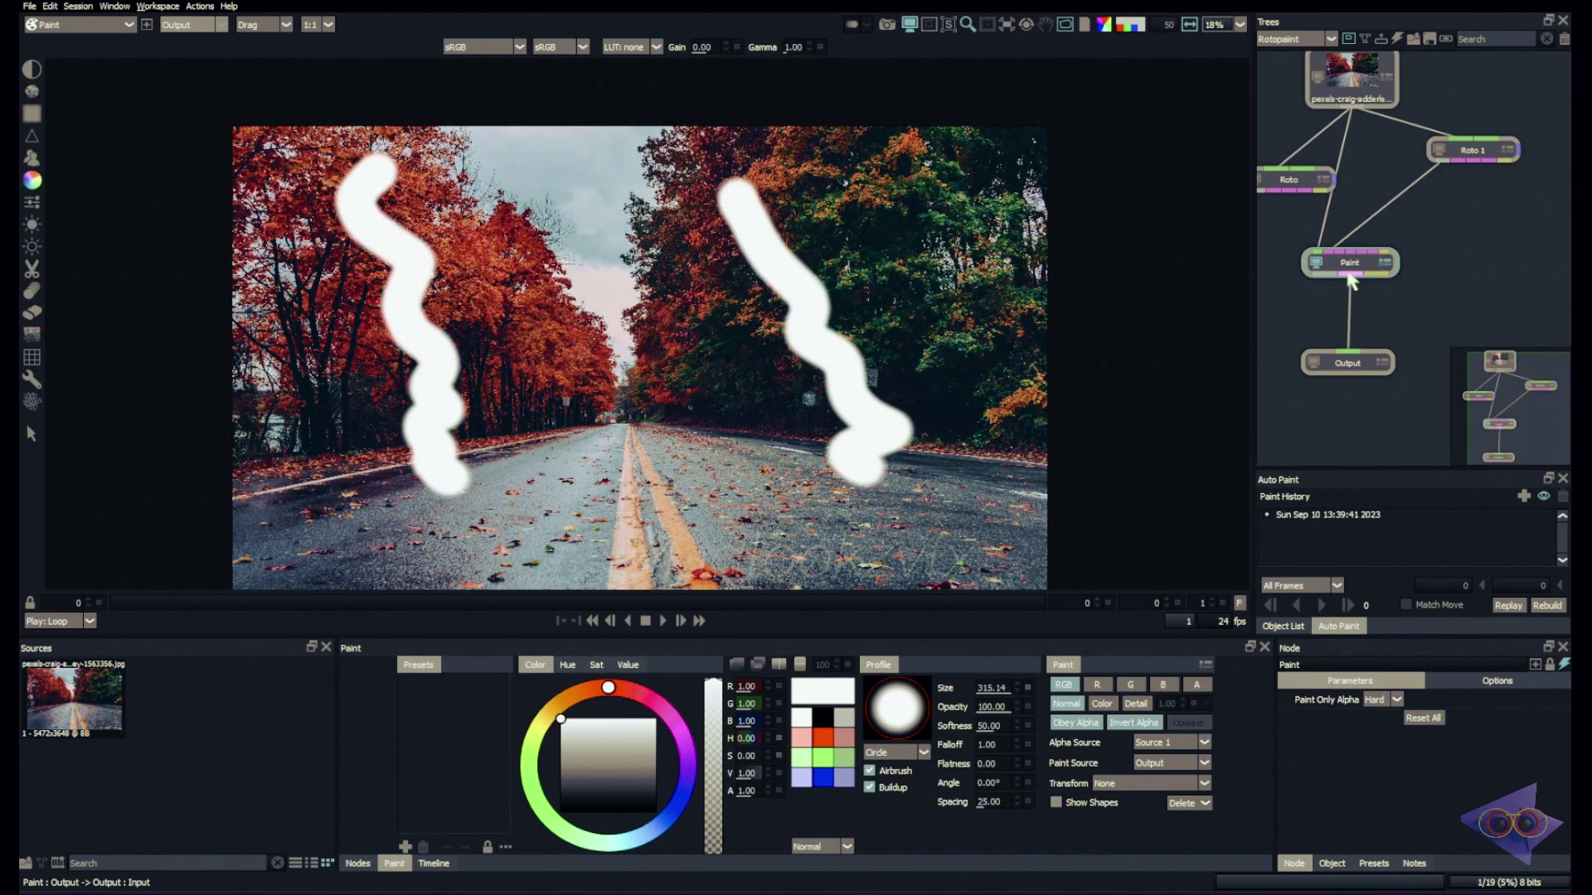
pyautogui.click(1355, 365)
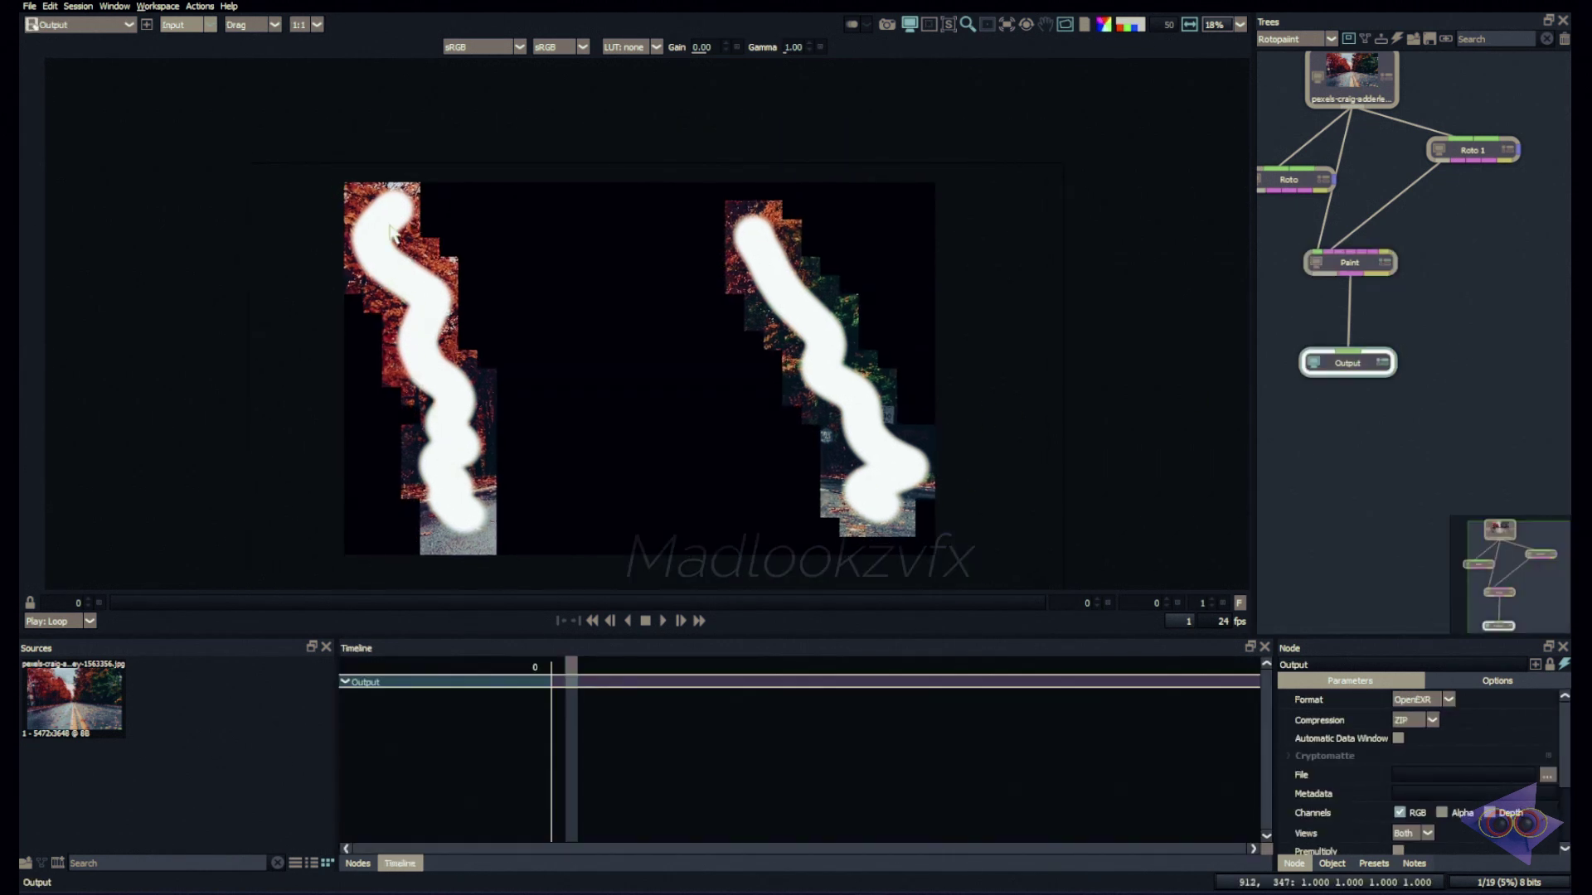
pyautogui.scroll(7, 730, 386)
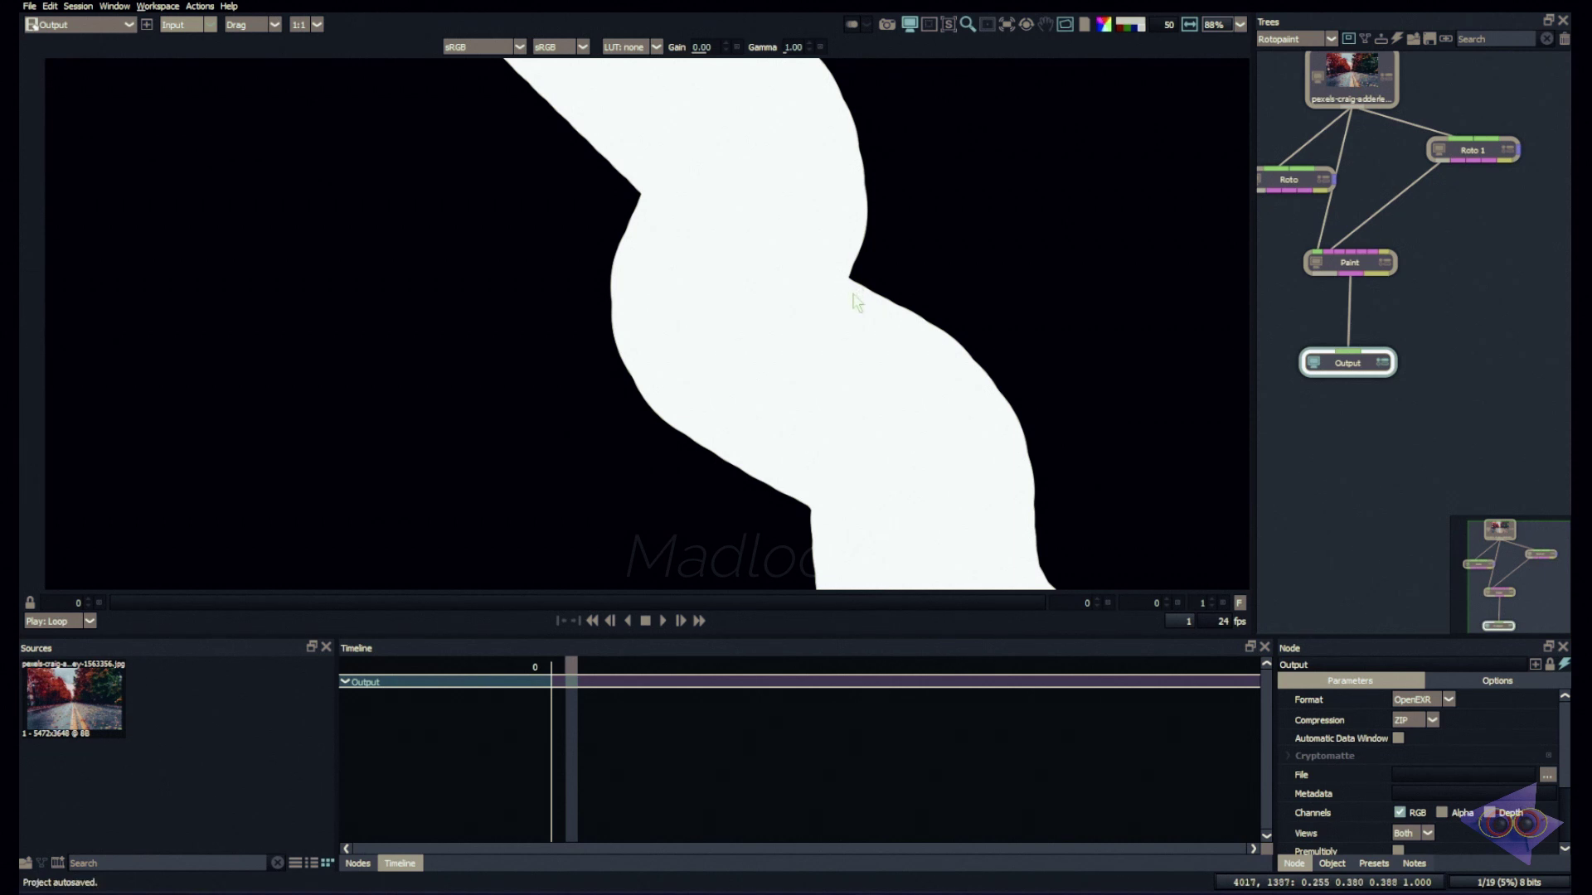
# Set the Paint node's Paint Only Alpha to Soft and inspect the stroke edges in the Output node
pyautogui.click(1353, 265)
pyautogui.click(1396, 699)
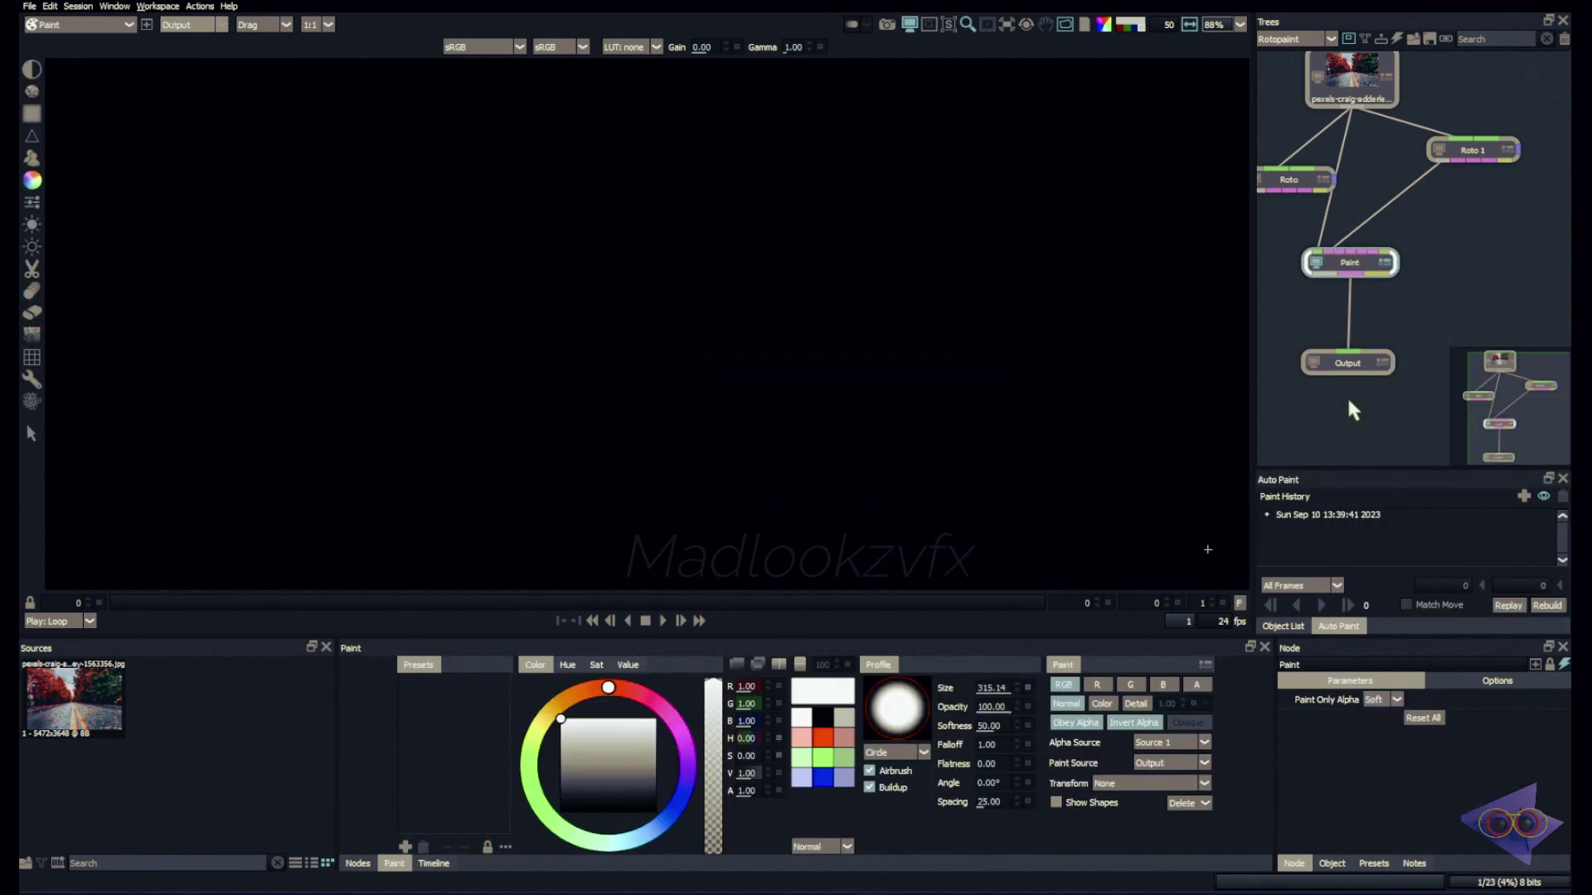
pyautogui.click(1349, 365)
pyautogui.scroll(-4, 921, 393)
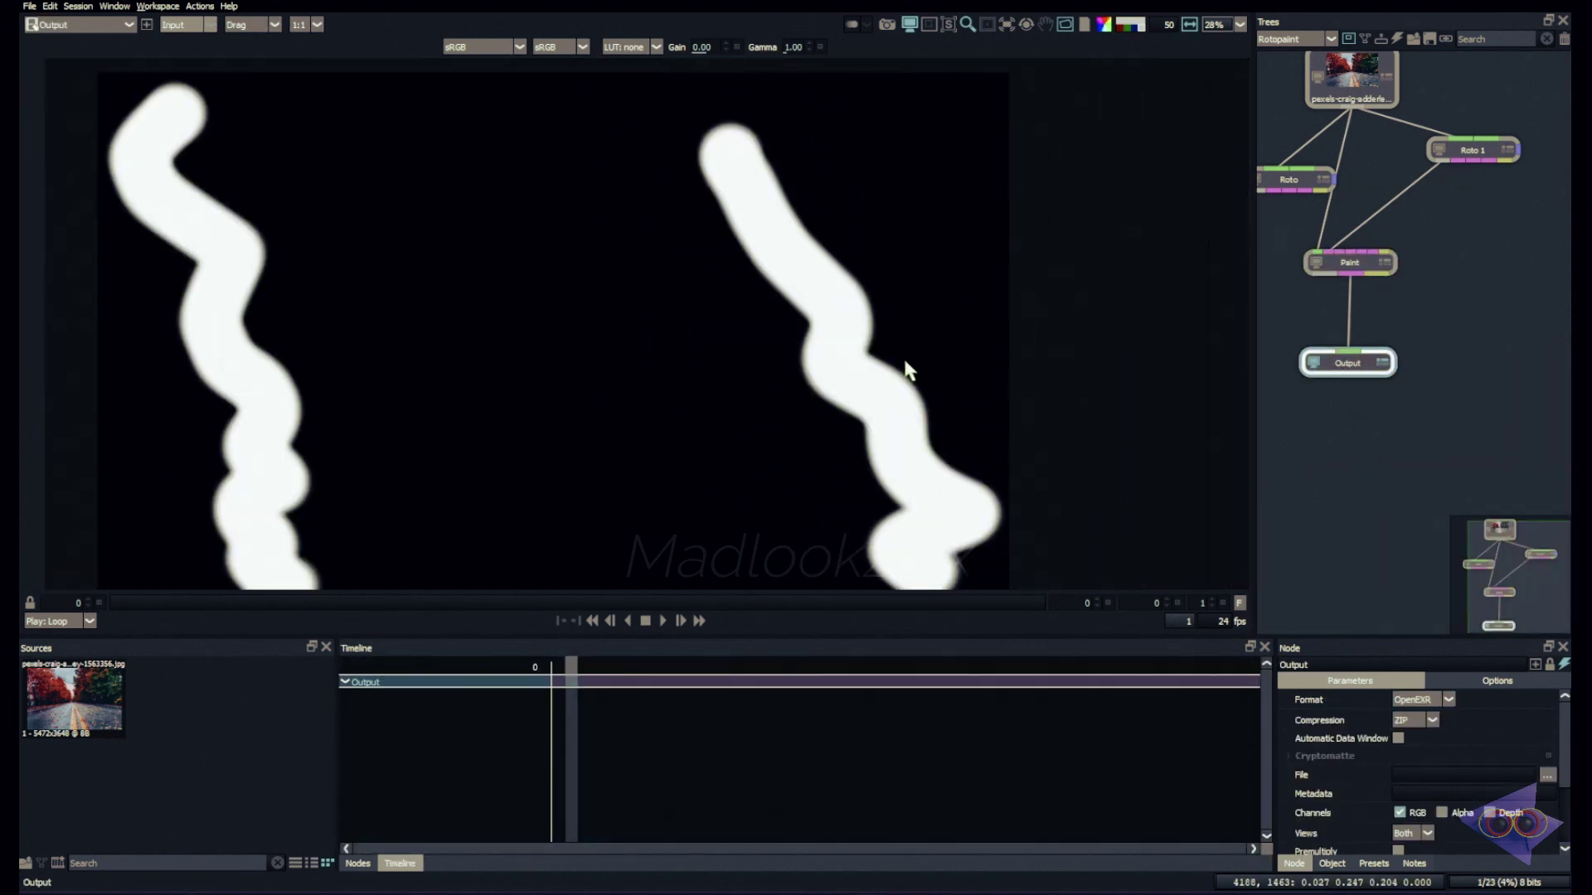
pyautogui.scroll(5, 882, 344)
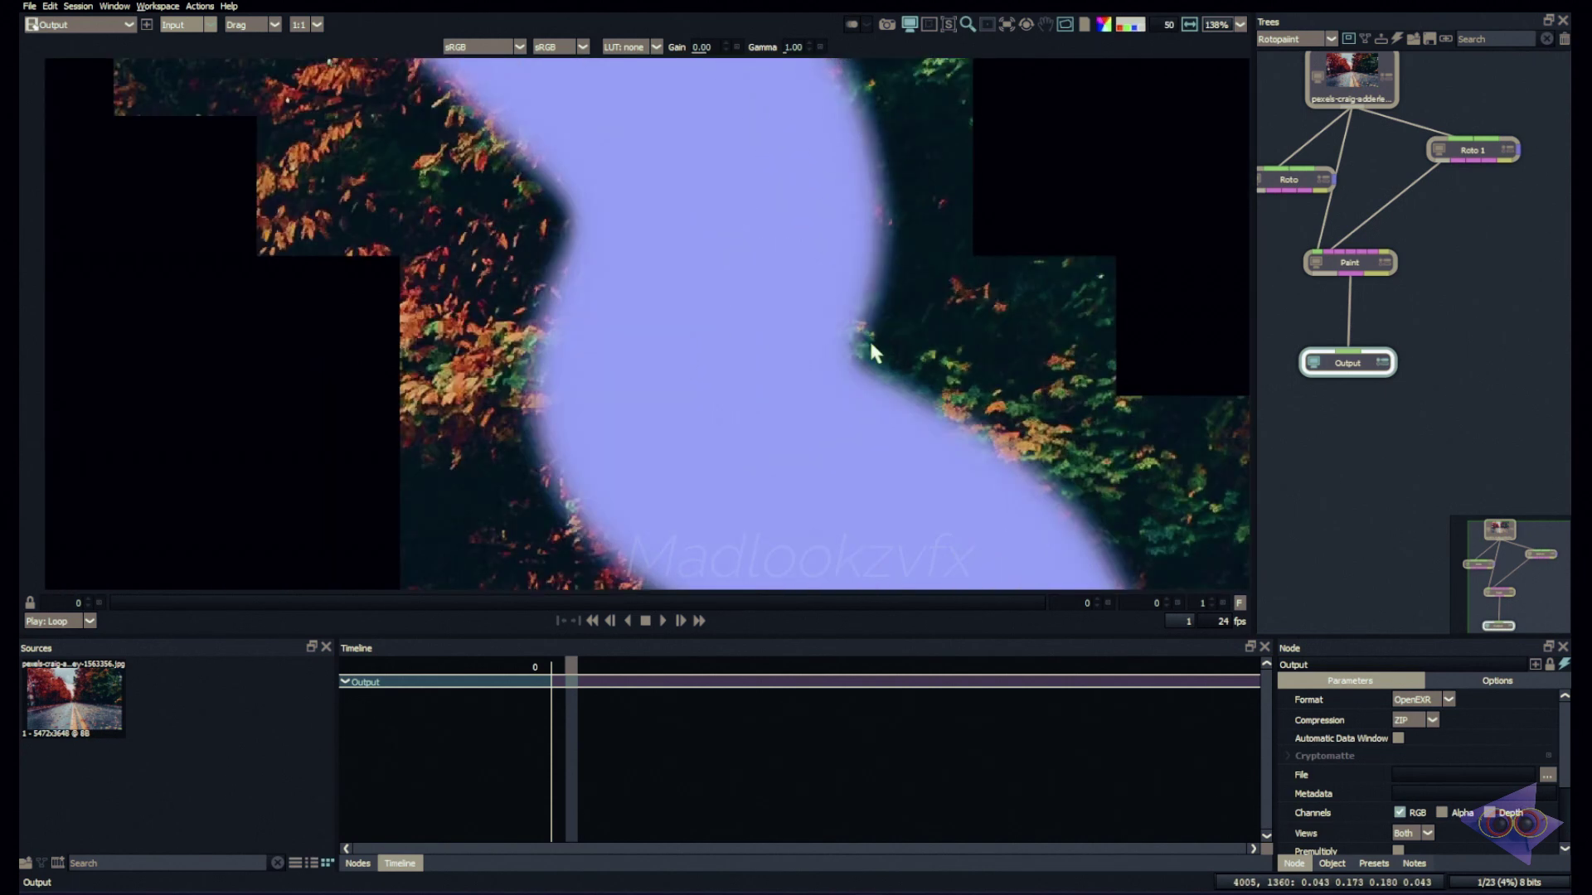
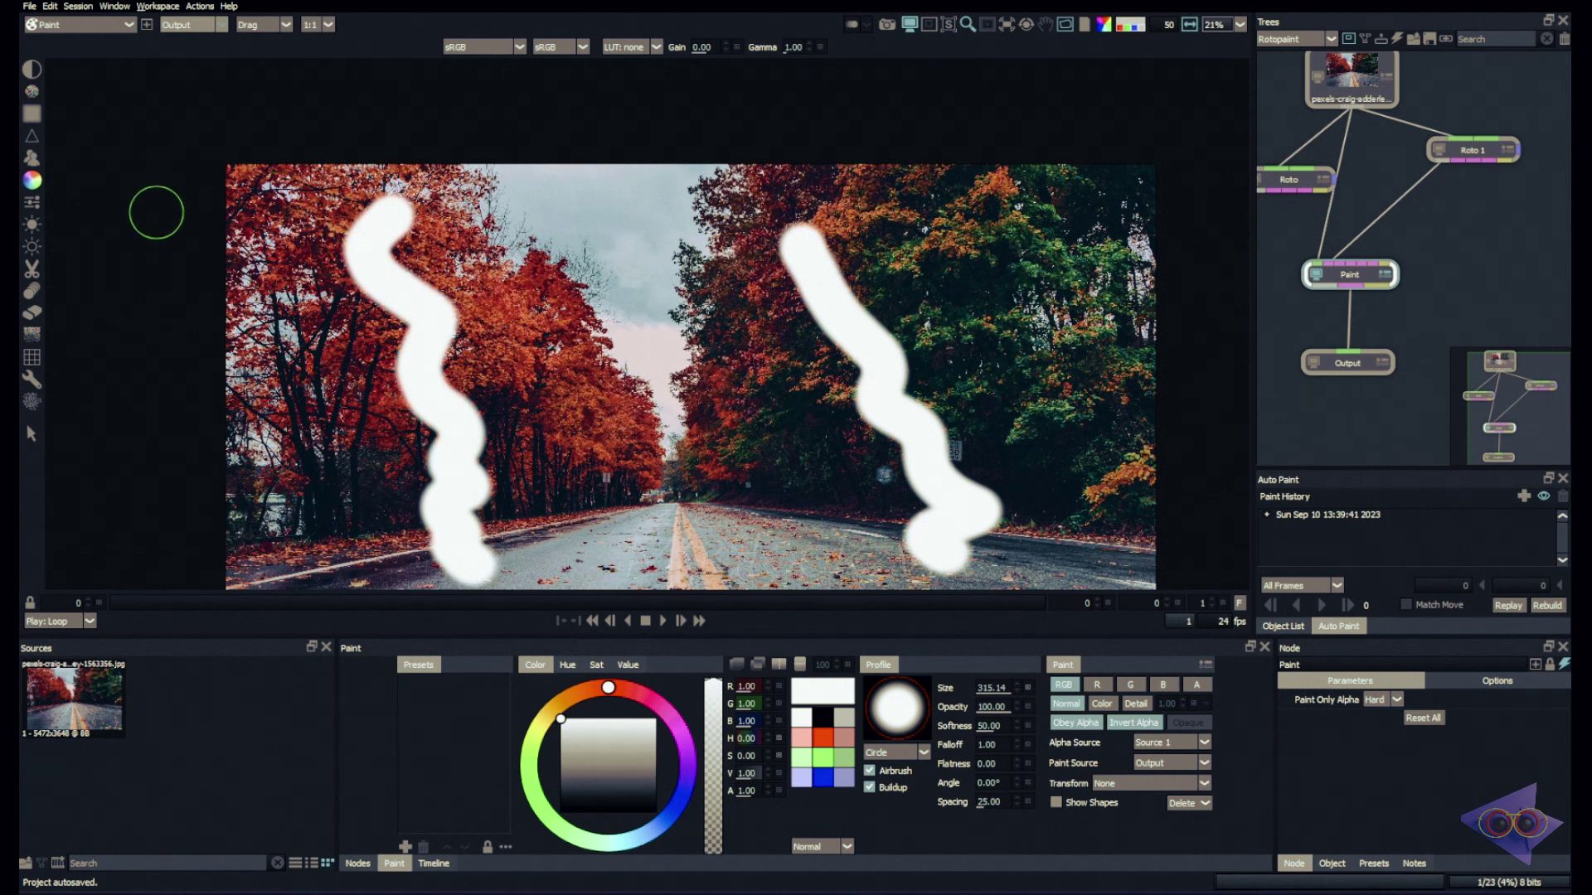
# Delete all paint on the current frame and confirm the deletion
pyautogui.click(1189, 803)
pyautogui.click(1210, 821)
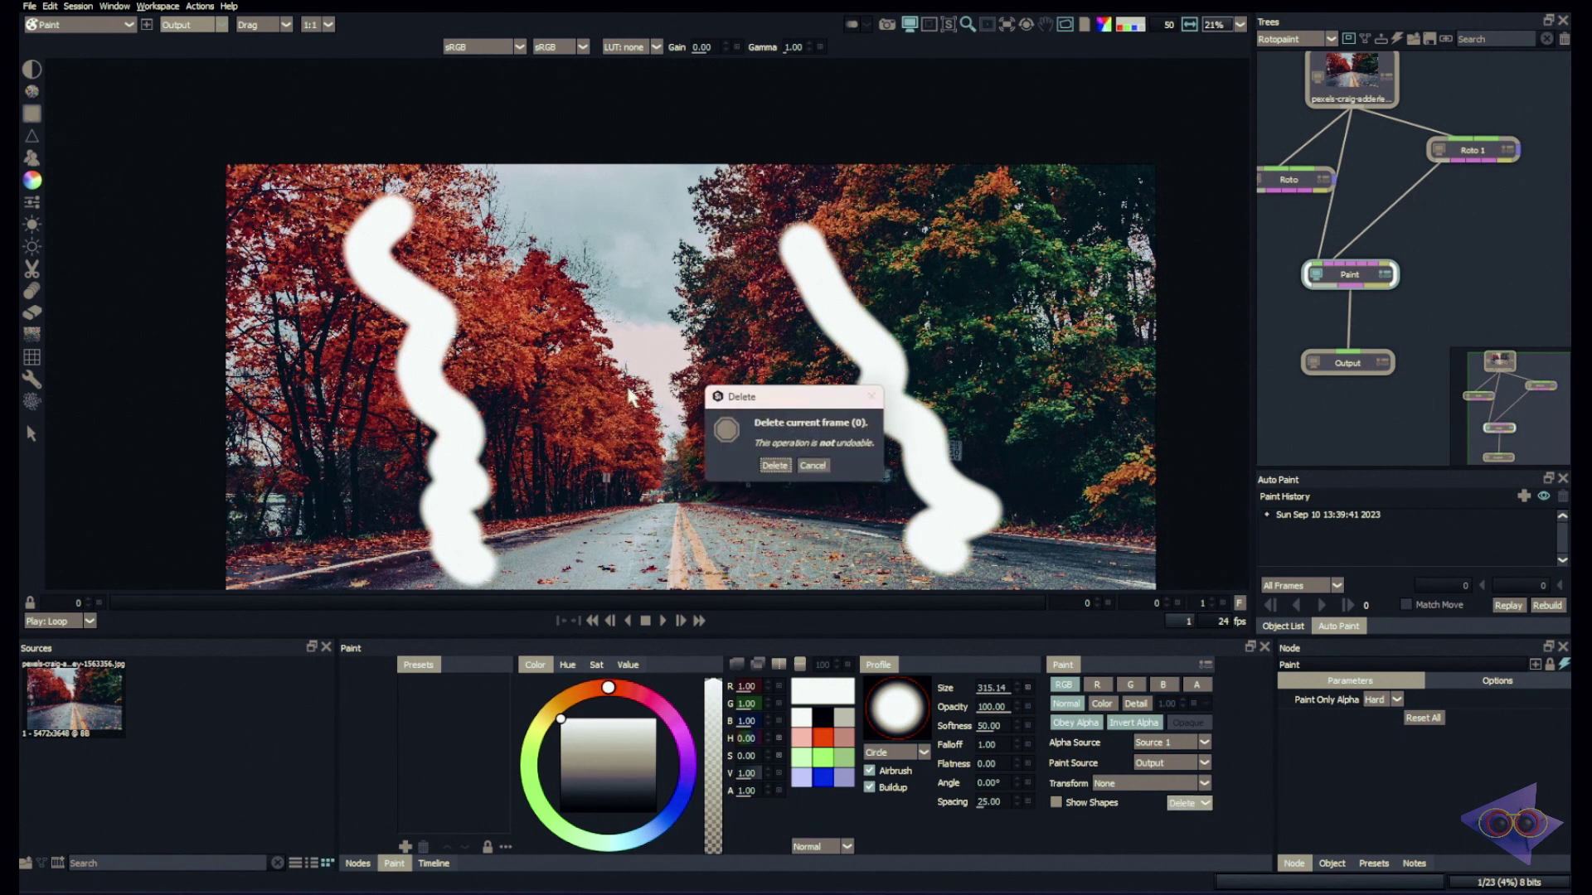
pyautogui.click(775, 464)
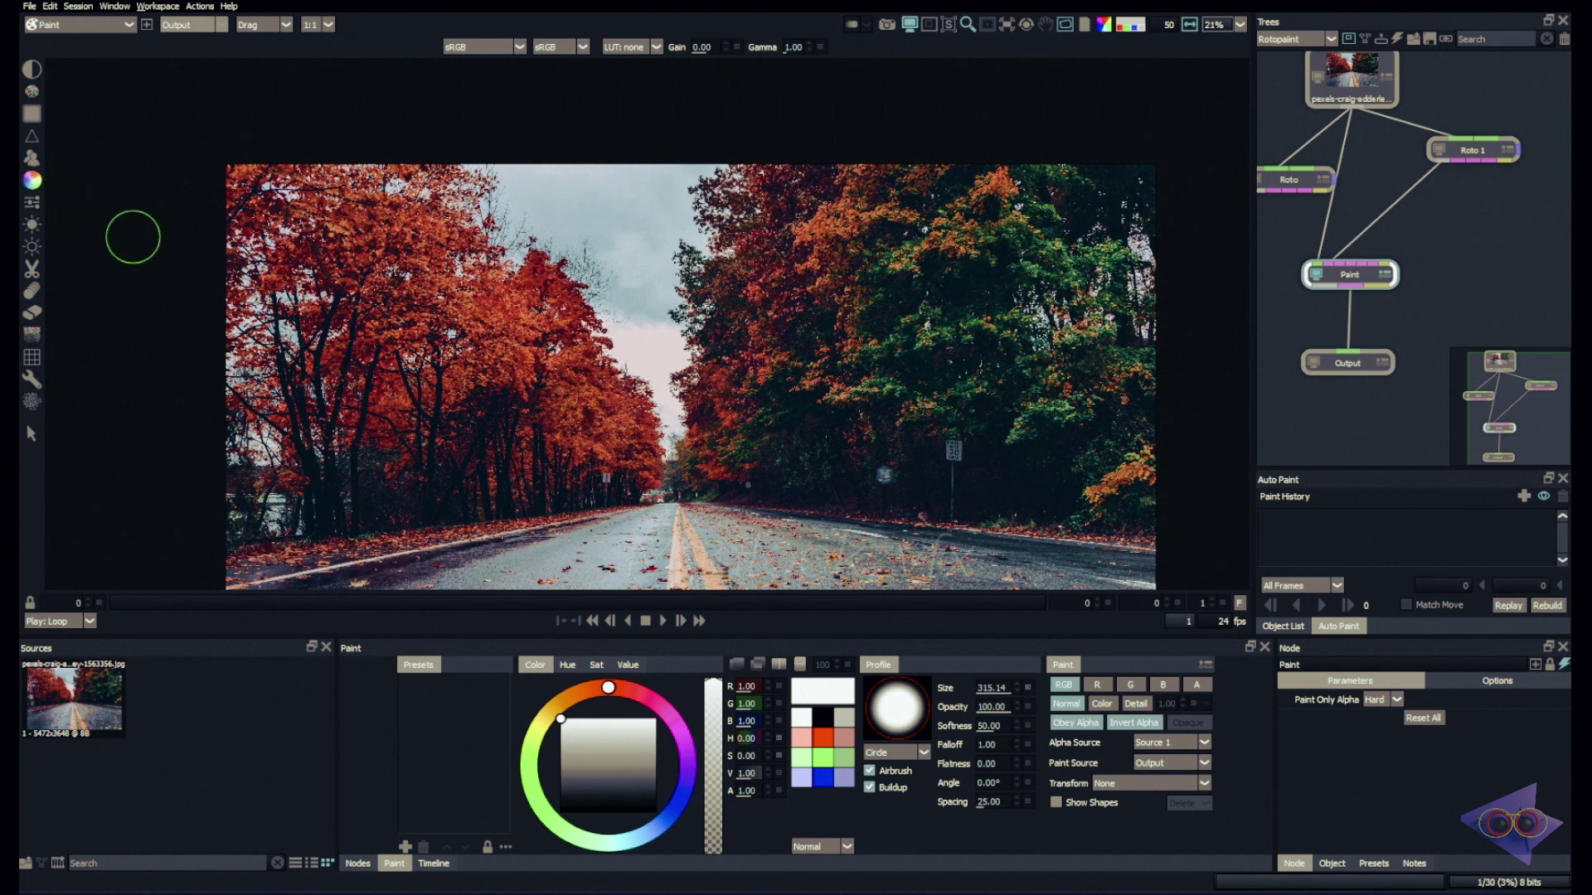
# Paint a wavy red stroke down the trees left of the road with brush size 300 and Obey Alpha turned off
pyautogui.click(824, 737)
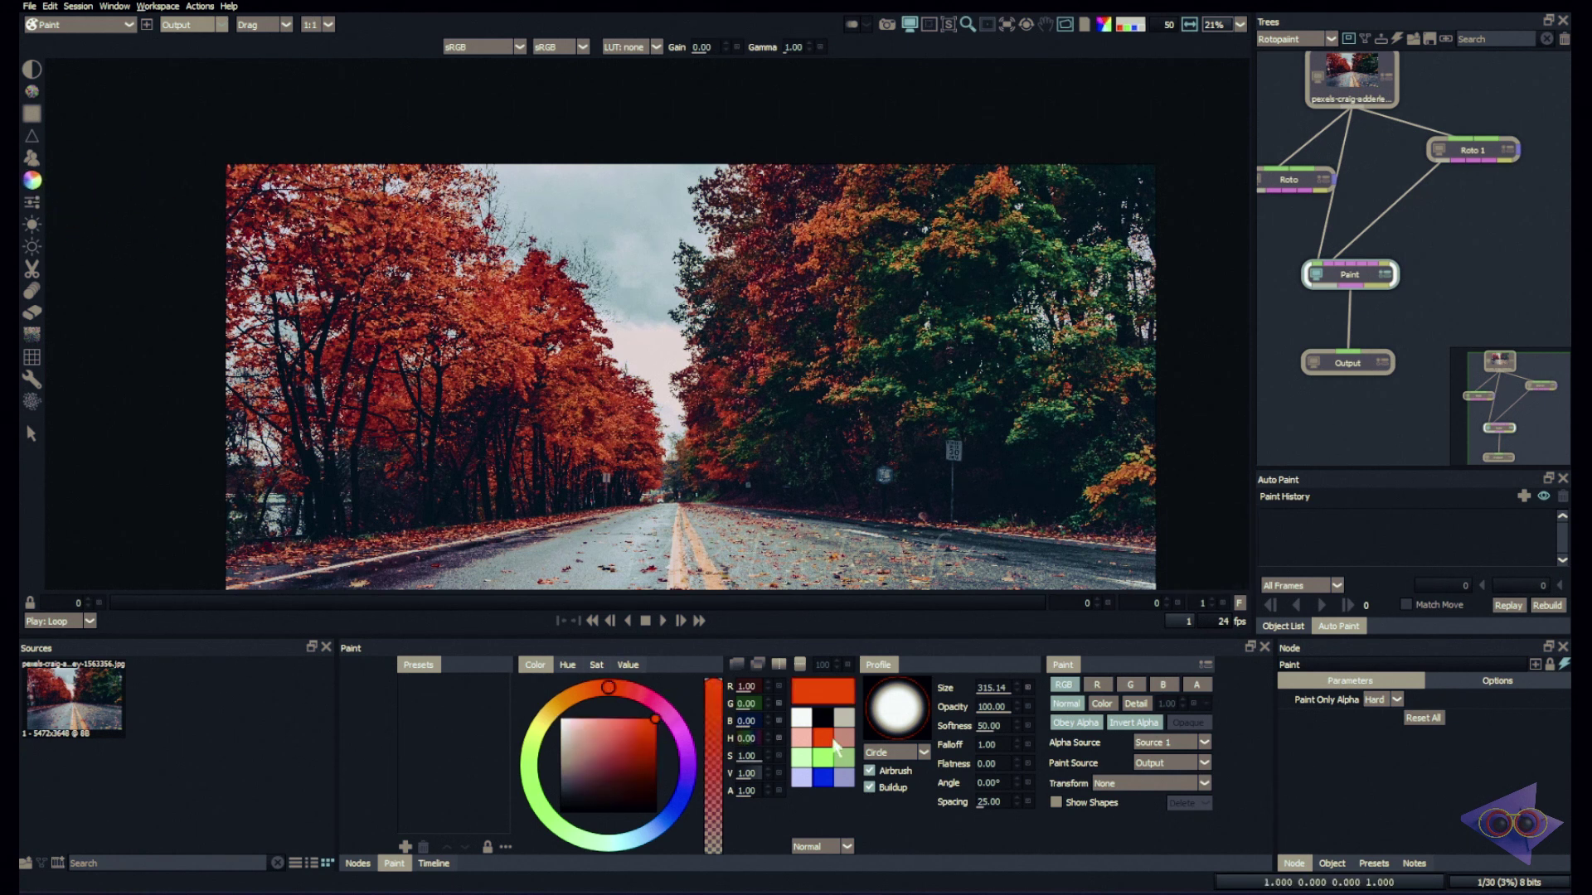
pyautogui.click(990, 690)
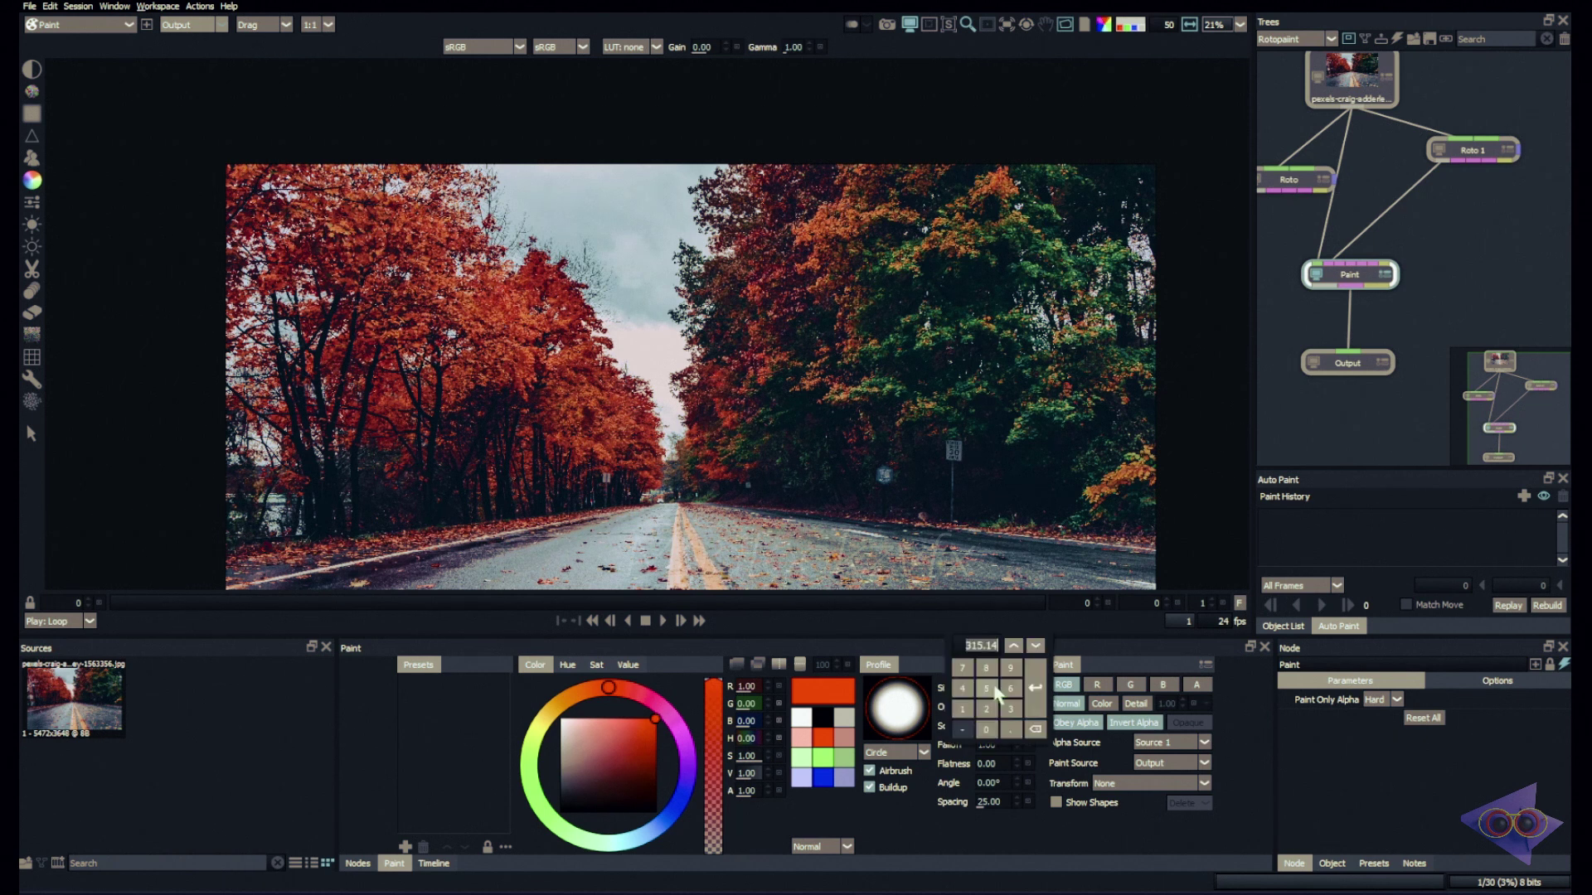
pyautogui.write('300')
pyautogui.press('Return')
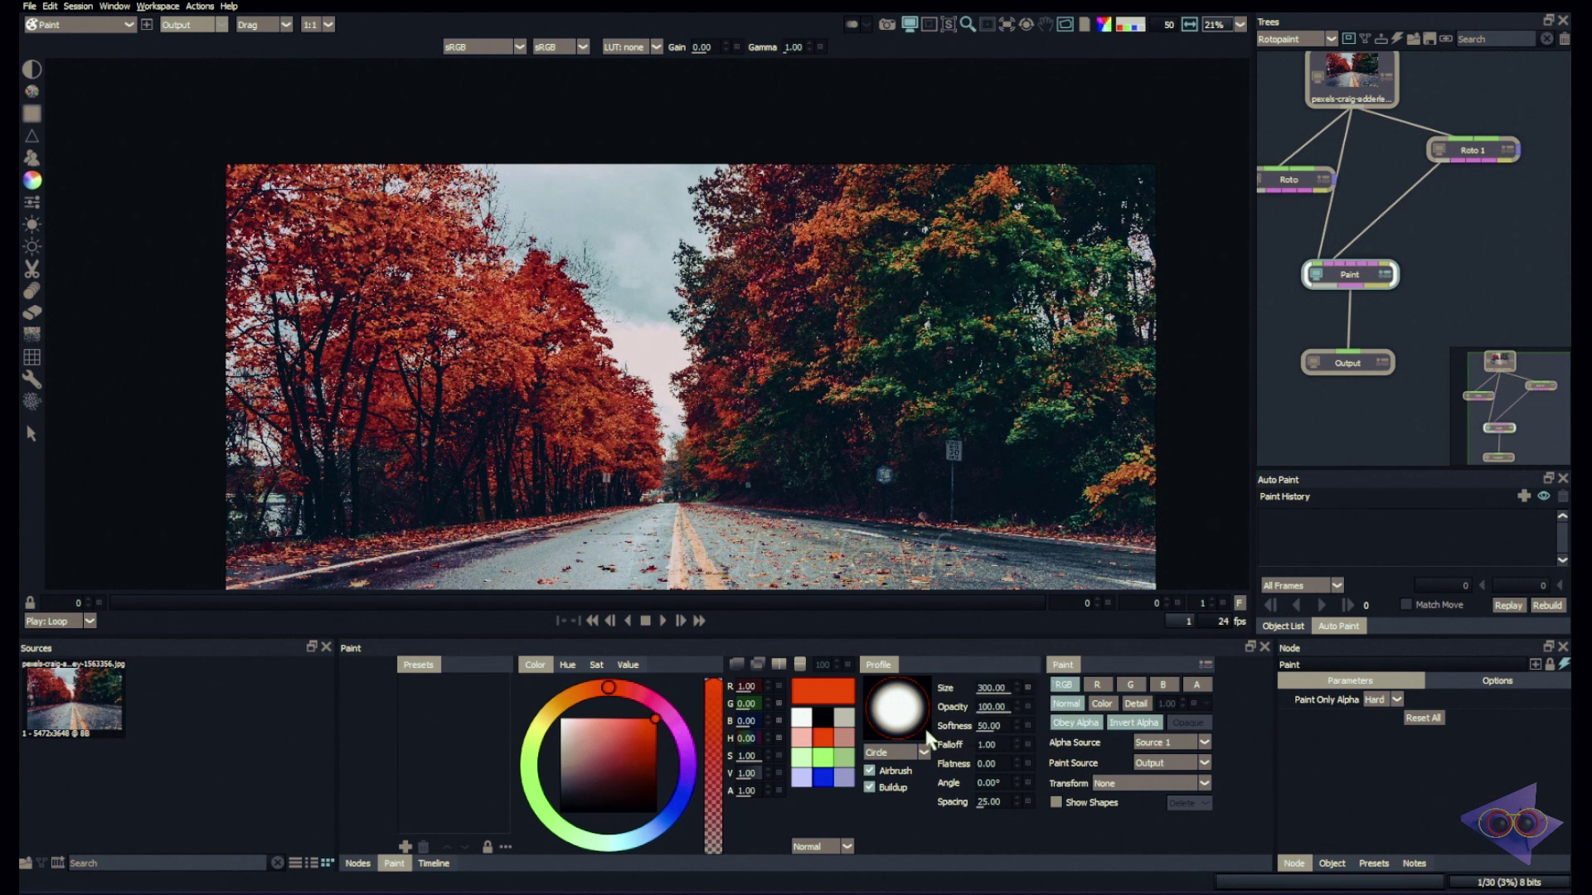
pyautogui.click(1085, 723)
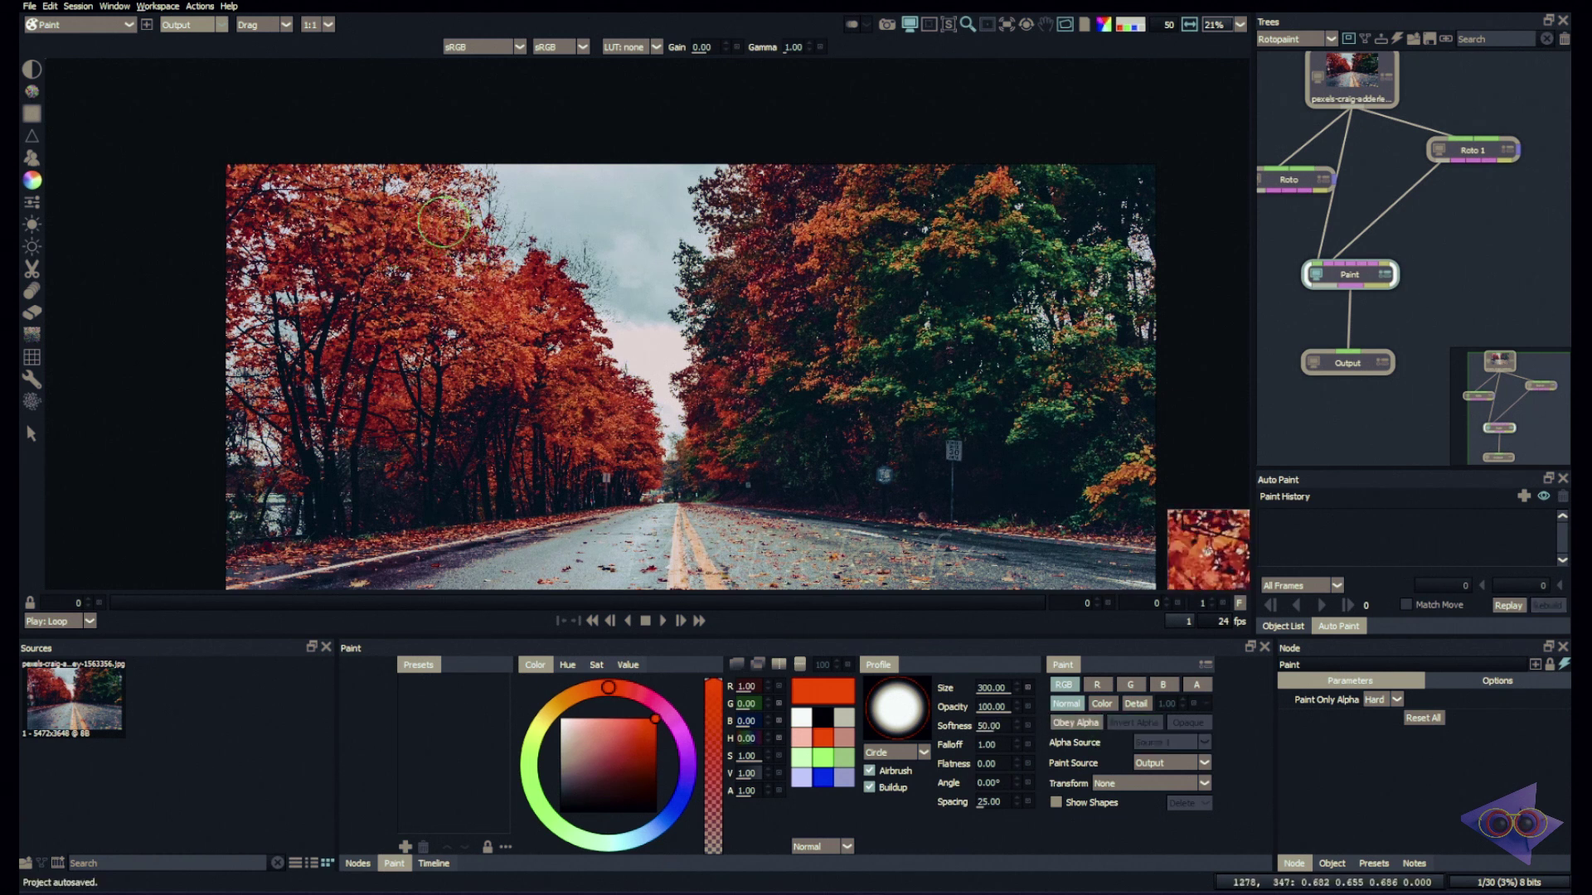
pyautogui.moveTo(431, 226)
pyautogui.mouseDown()
pyautogui.moveTo(424, 270)
pyautogui.moveTo(472, 427)
pyautogui.moveTo(473, 516)
pyautogui.mouseUp()
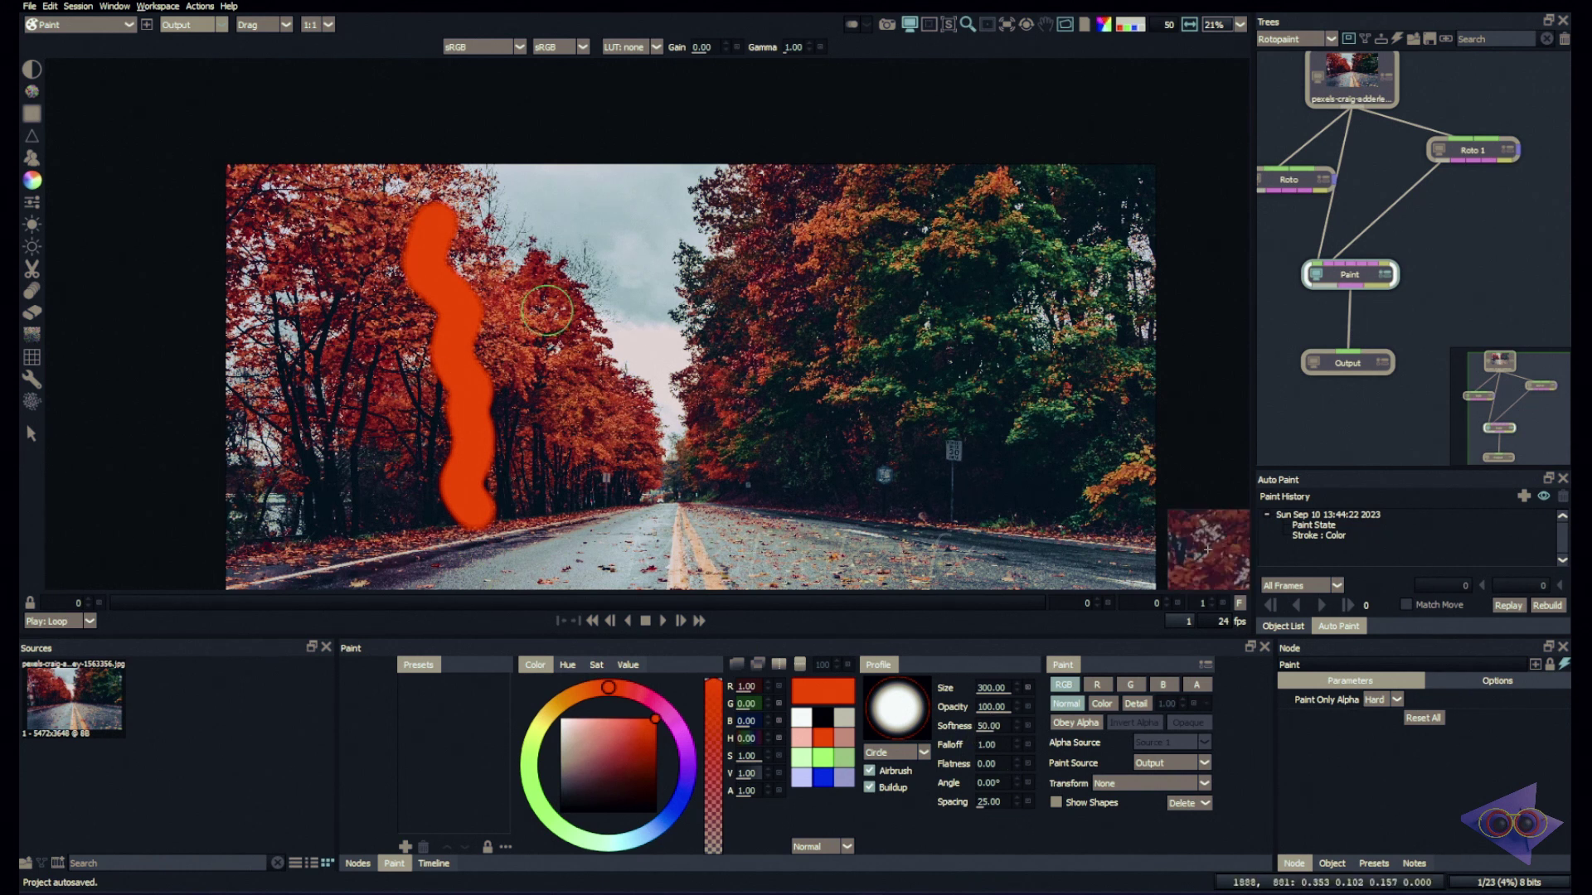
# Save the red brush settings as a paint preset named Colorred
pyautogui.click(405, 849)
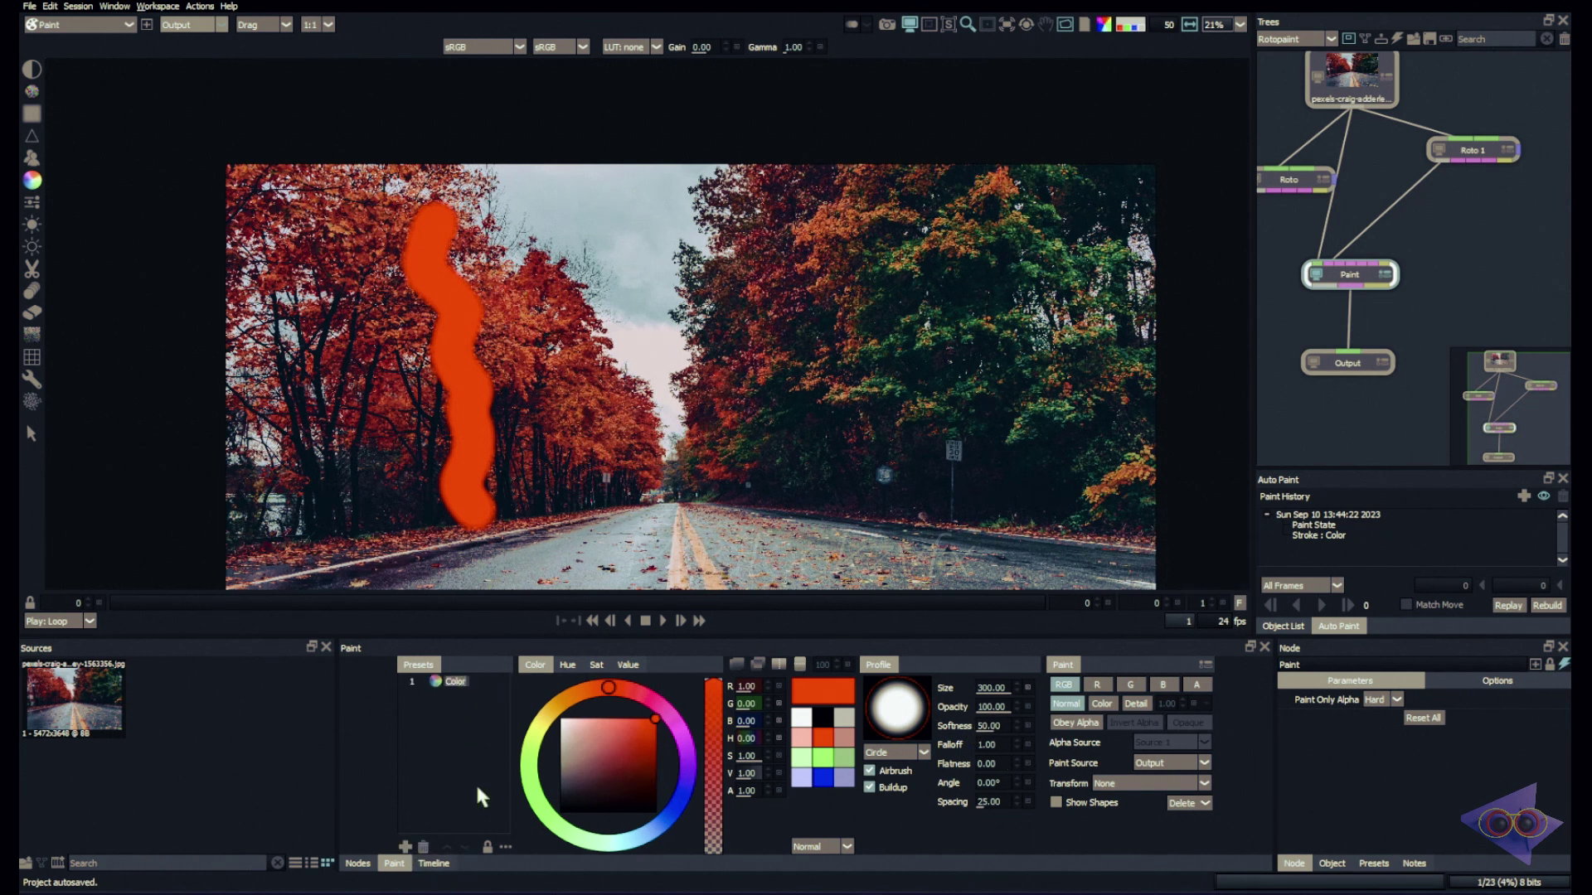
pyautogui.press('End')
pyautogui.write('ed')
pyautogui.press('Return')
# Add a second paint preset with a light green color, opacity 60 and brush size 200
pyautogui.click(407, 847)
pyautogui.click(823, 759)
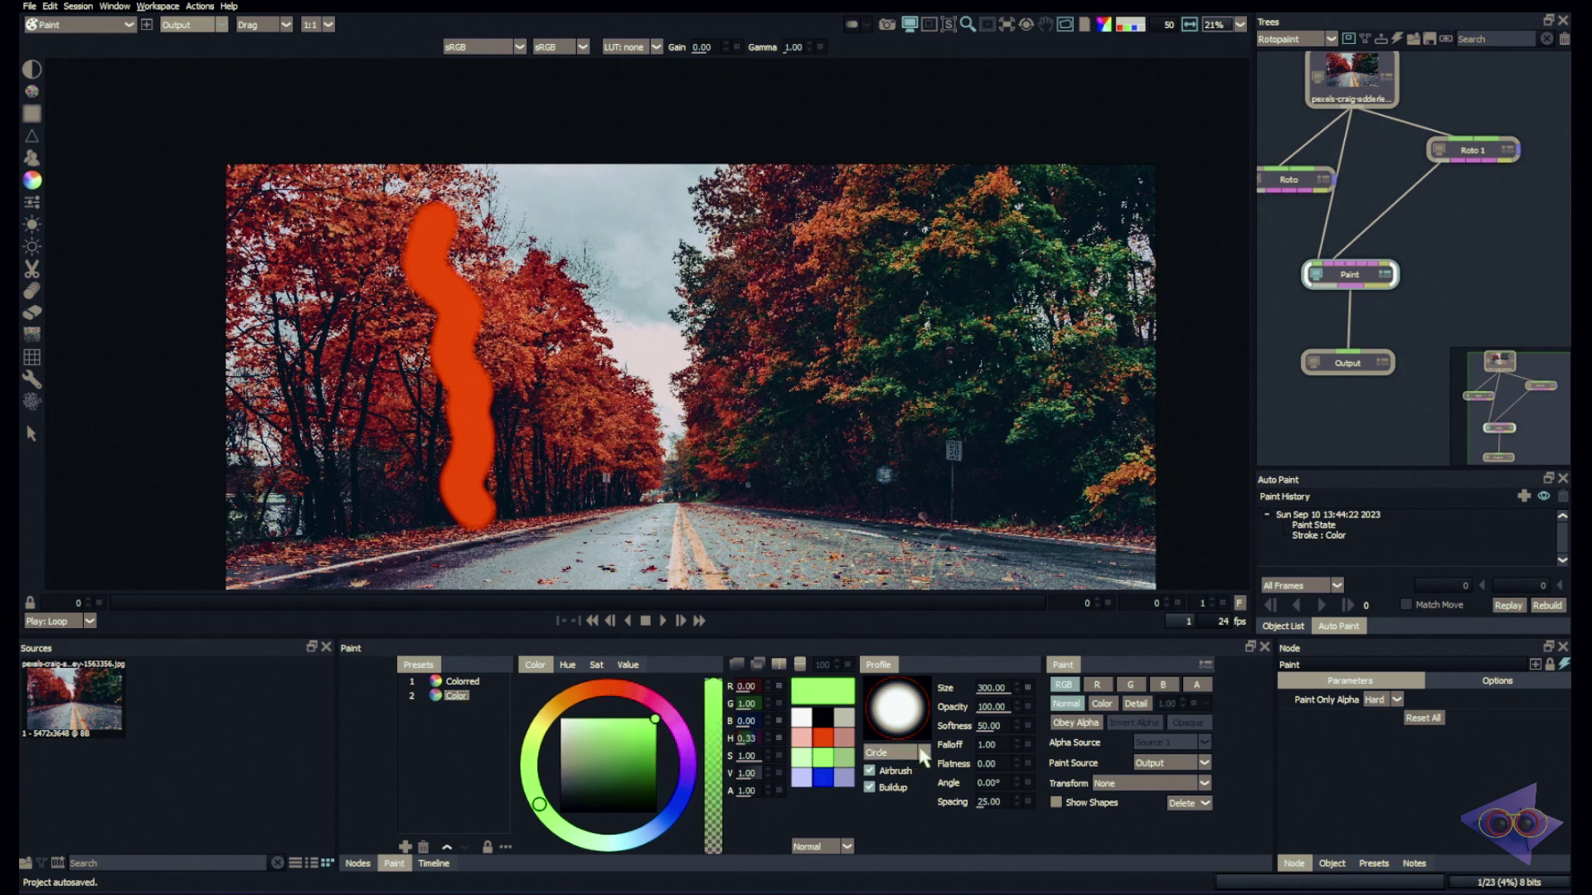
pyautogui.click(991, 706)
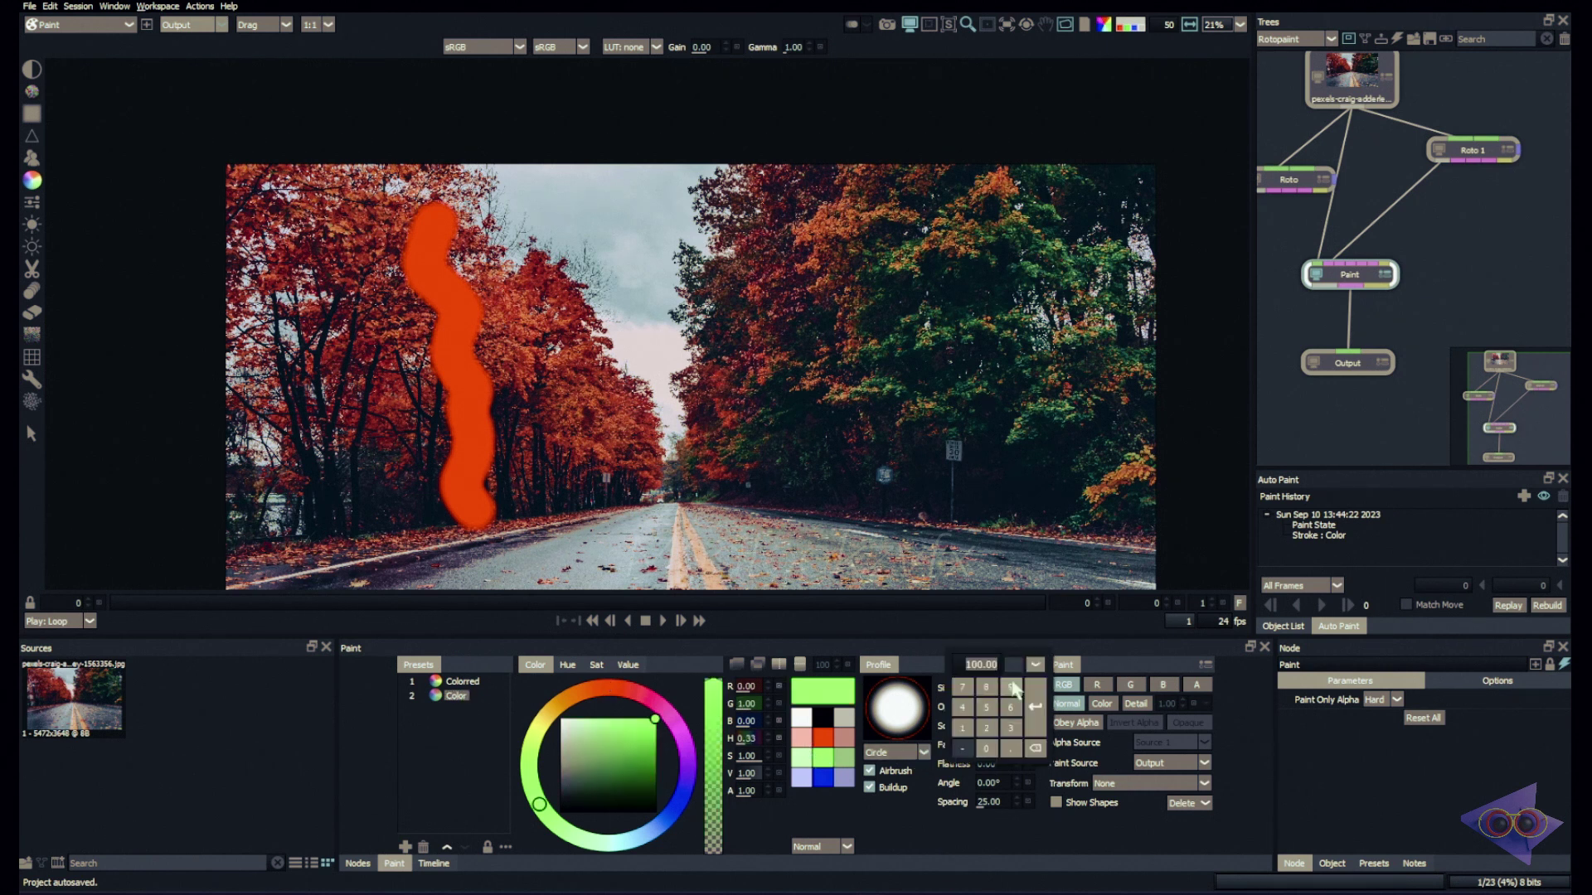
pyautogui.write('300')
pyautogui.press('Return')
pyautogui.click(995, 688)
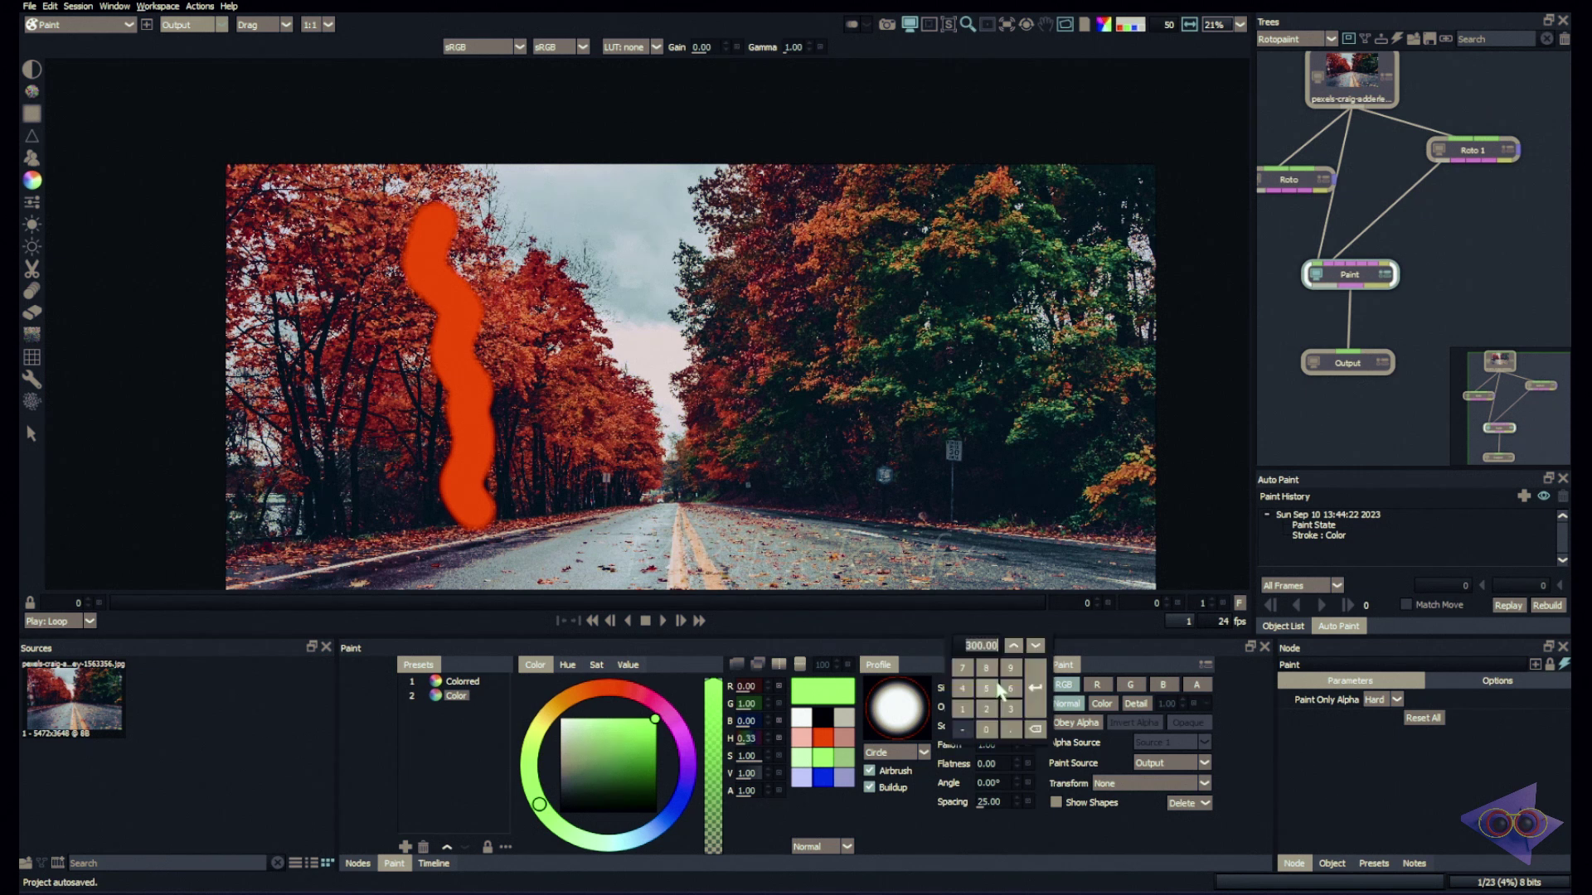
pyautogui.write('200')
pyautogui.press('Return')
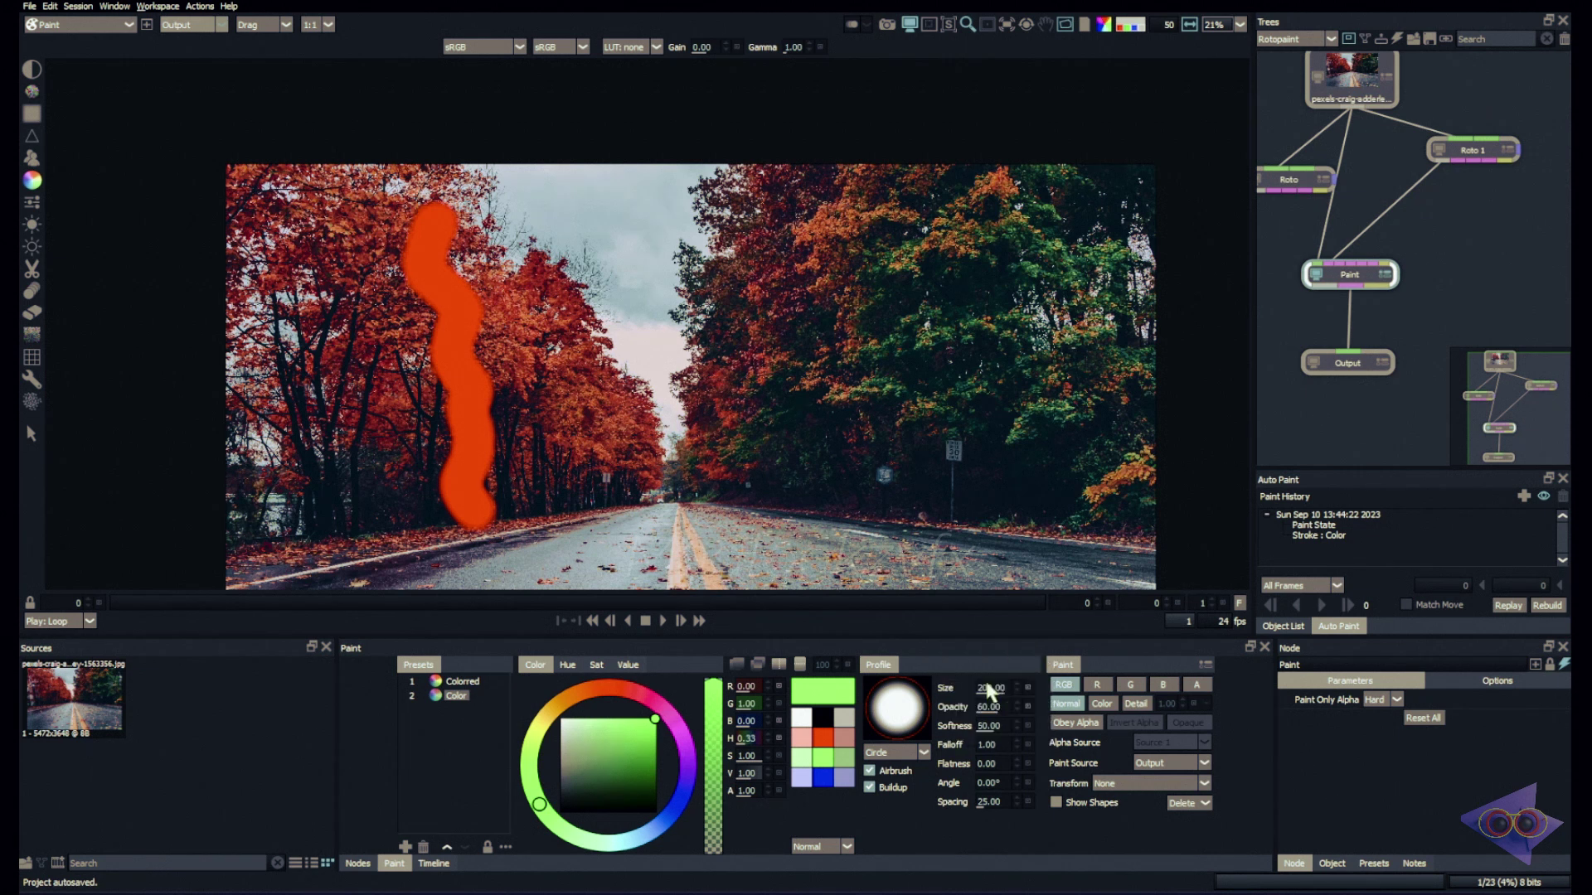
# Paint a wavy green stroke from the sky down to the road and rename the second preset Colorgreen
pyautogui.moveTo(581, 200)
pyautogui.mouseDown()
pyautogui.moveTo(693, 446)
pyautogui.moveTo(684, 523)
pyautogui.mouseUp()
pyautogui.doubleClick(456, 695)
pyautogui.write('green')
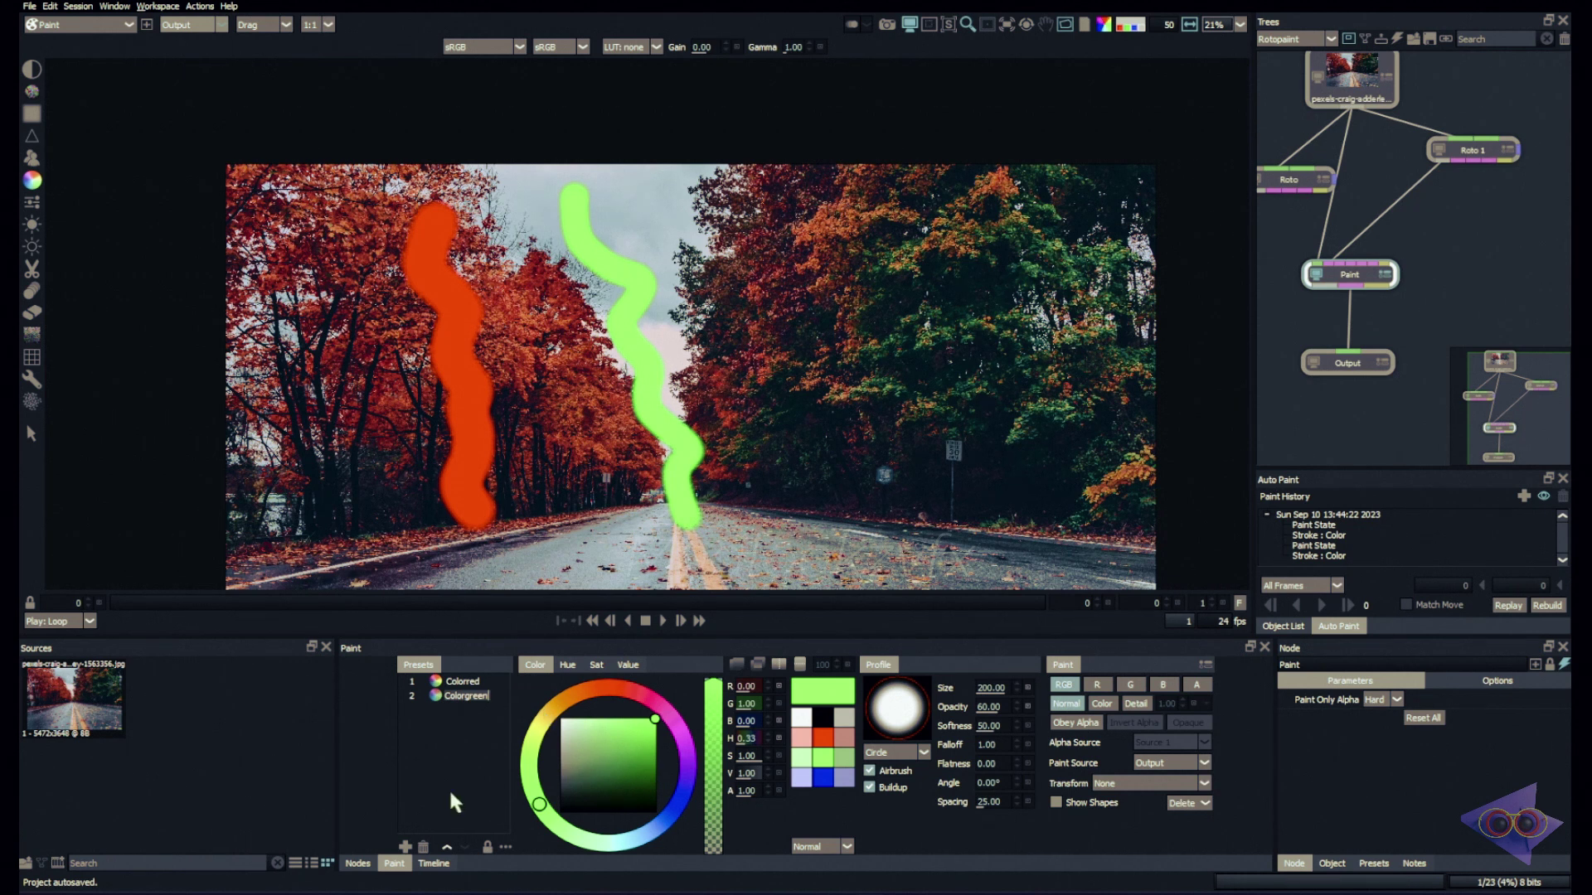
pyautogui.press('Return')
# Add a third paint preset with a blue color, opacity 20 and brush size 93
pyautogui.click(406, 846)
pyautogui.click(823, 776)
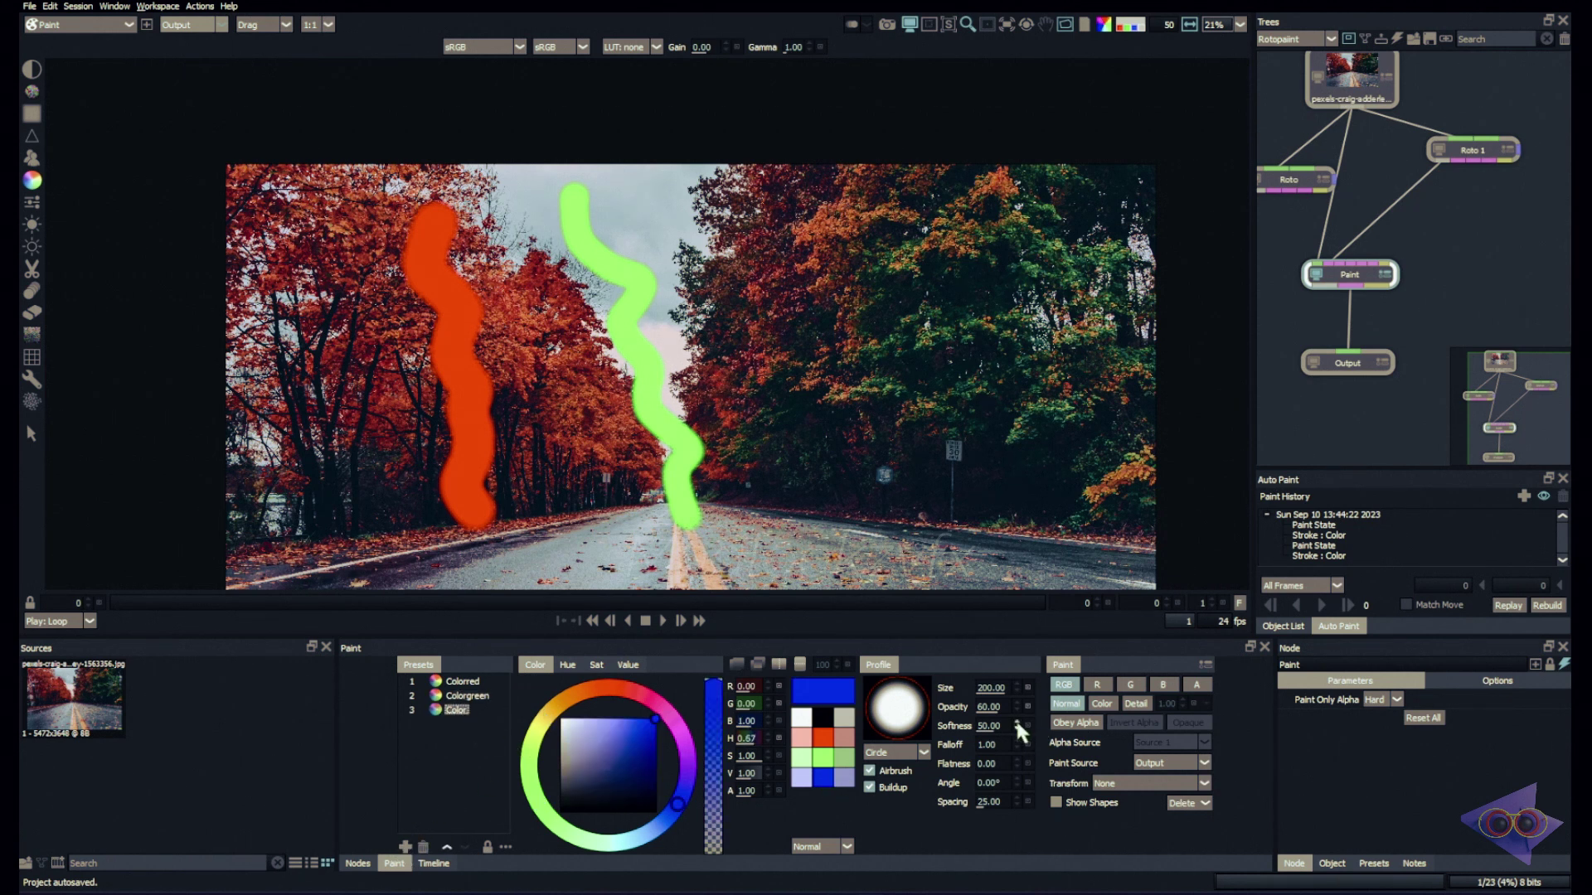
pyautogui.click(998, 711)
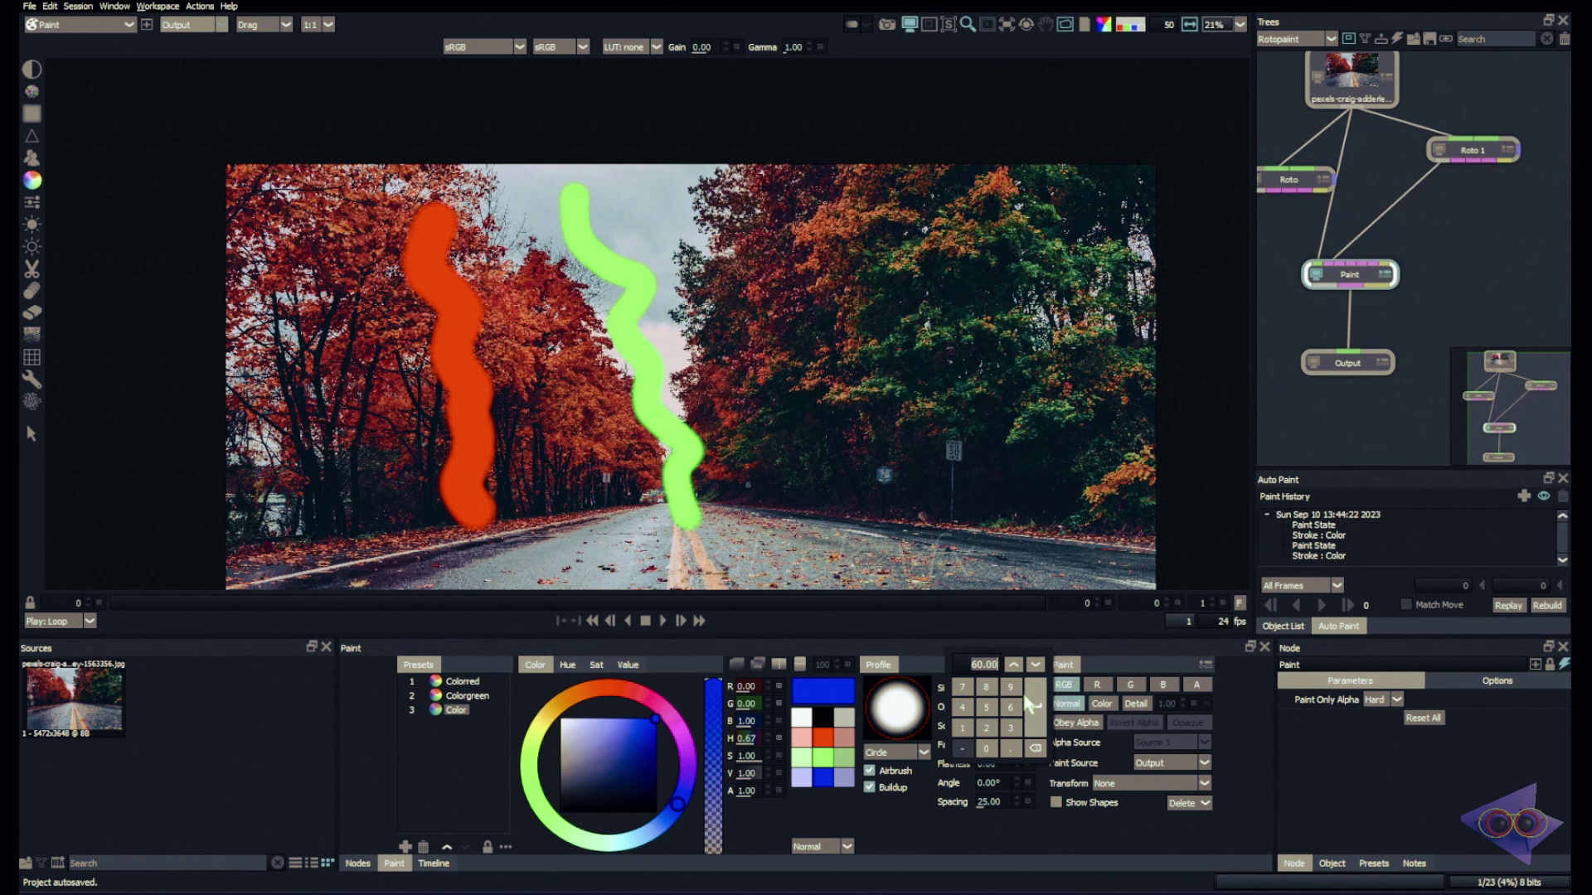
pyautogui.click(1033, 704)
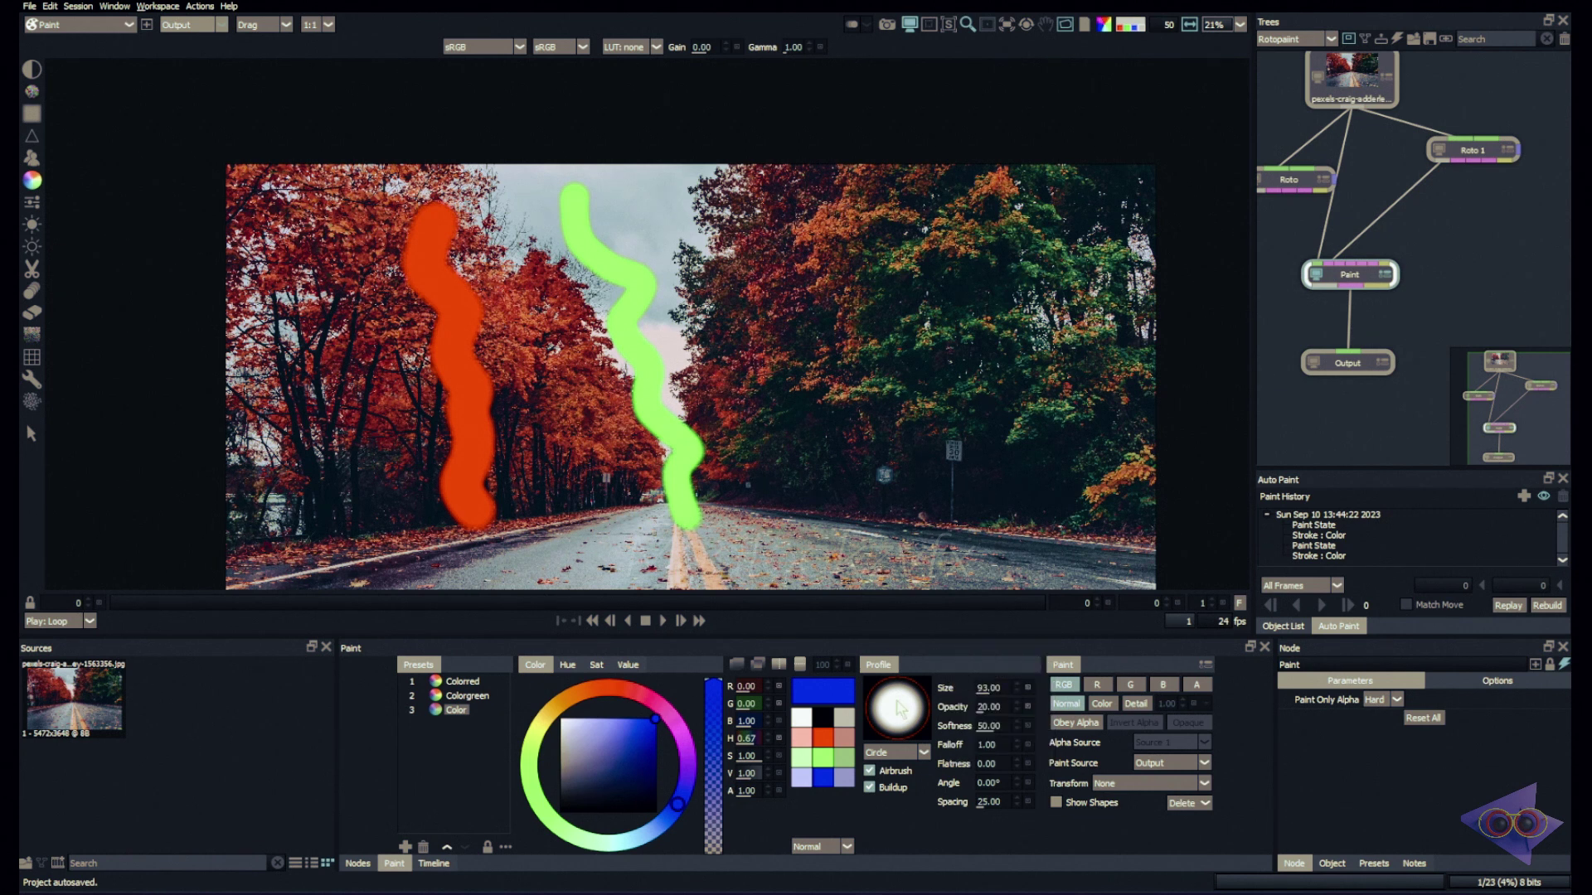
# Paint a thin wavy blue stroke down the trees right of the road and rename the third preset Colorblue
pyautogui.moveTo(860, 222); pyautogui.dragTo(970, 535)
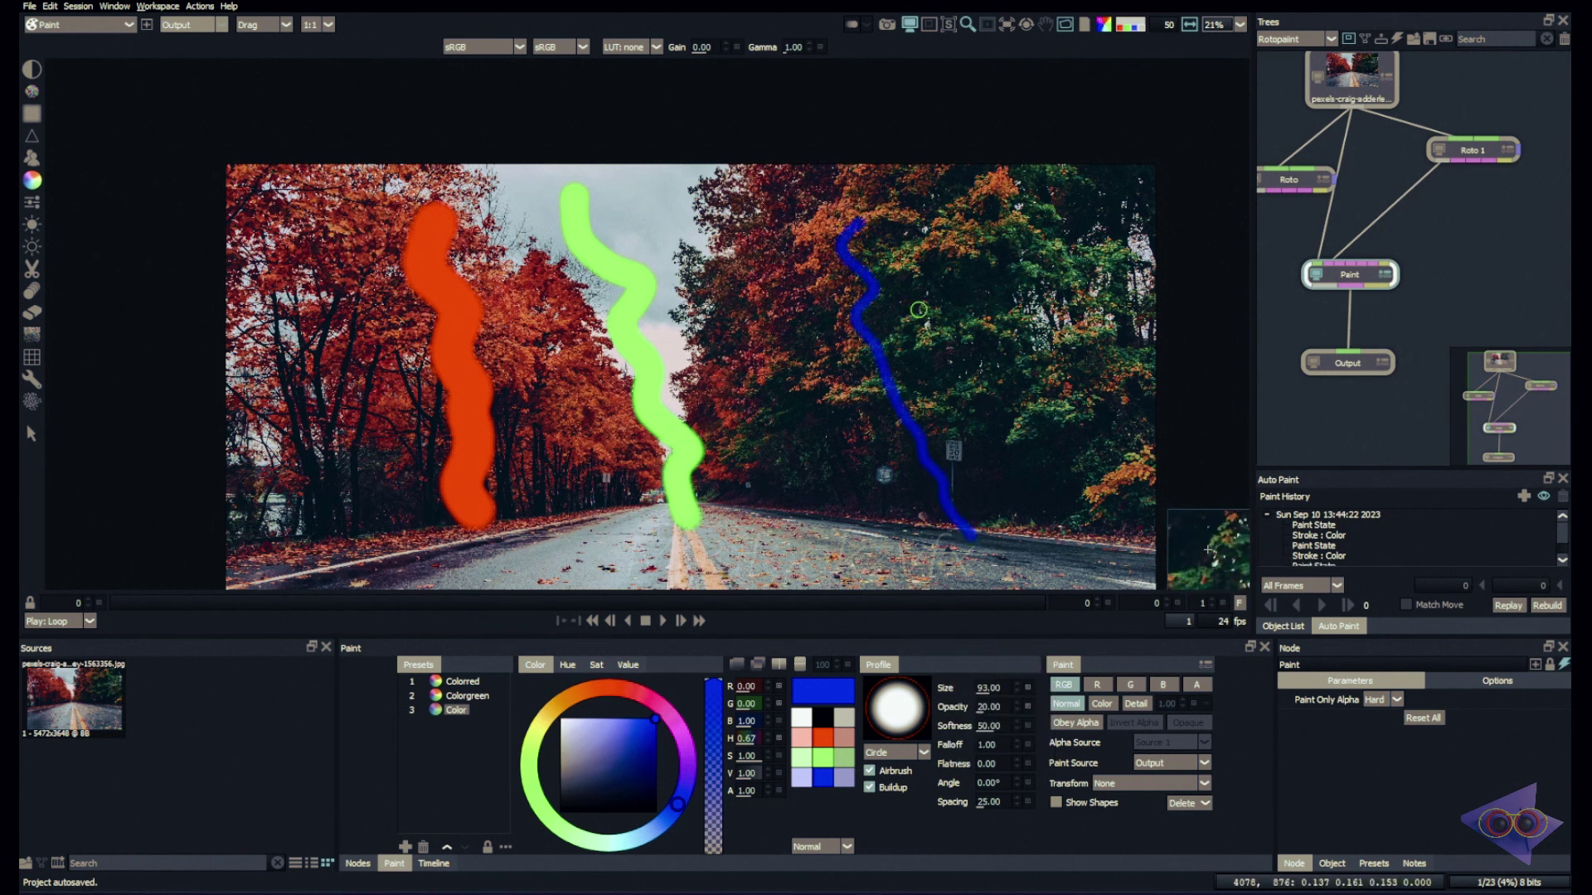
pyautogui.scroll(6, 919, 310)
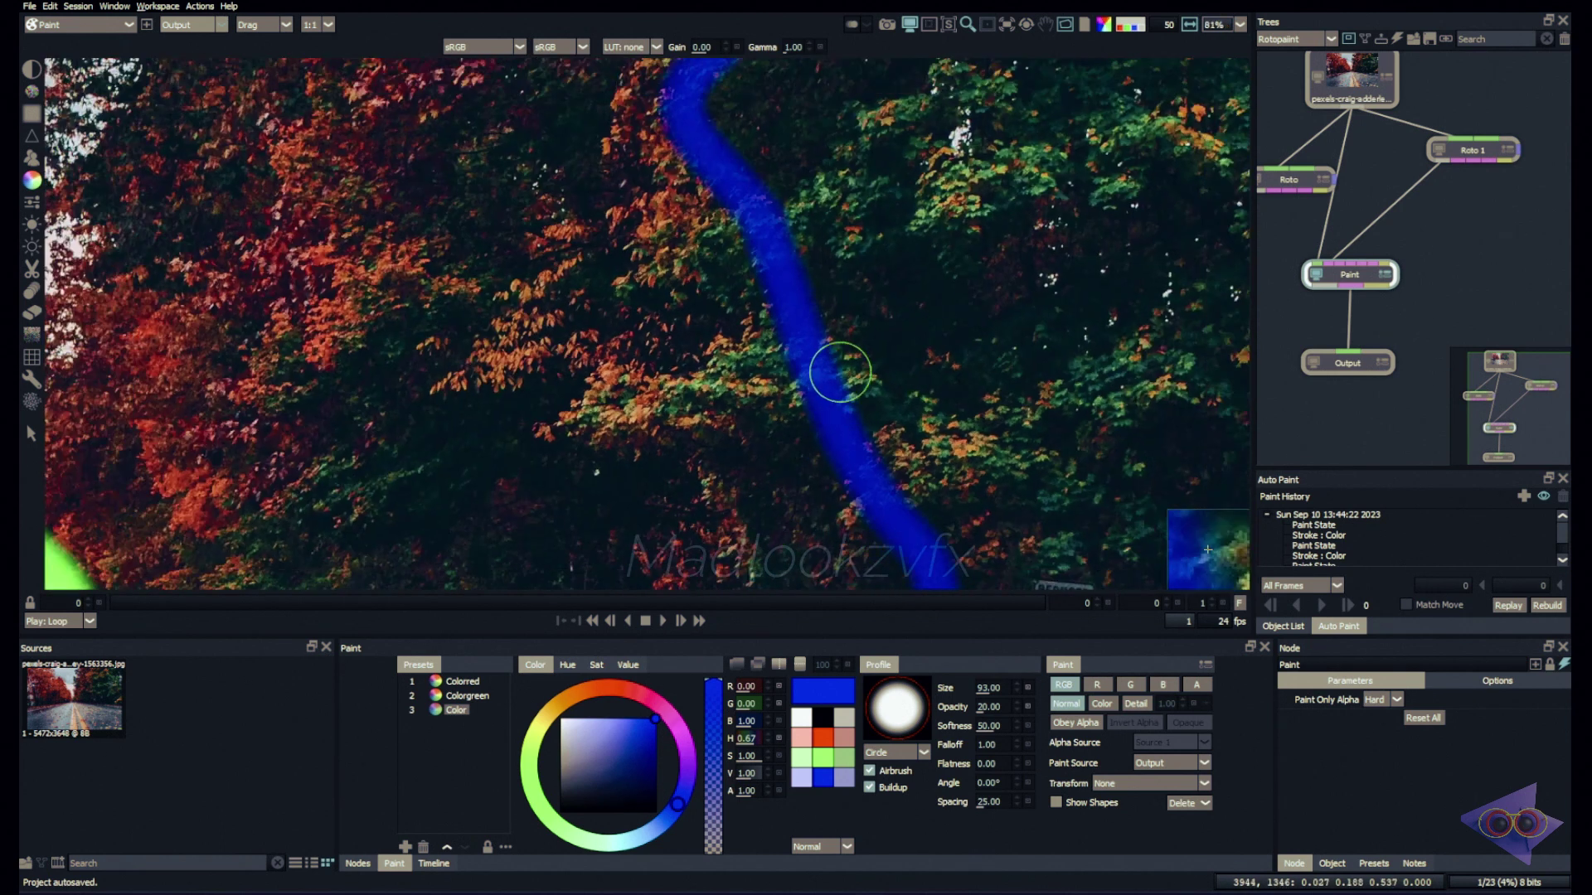
pyautogui.scroll(-6, 840, 371)
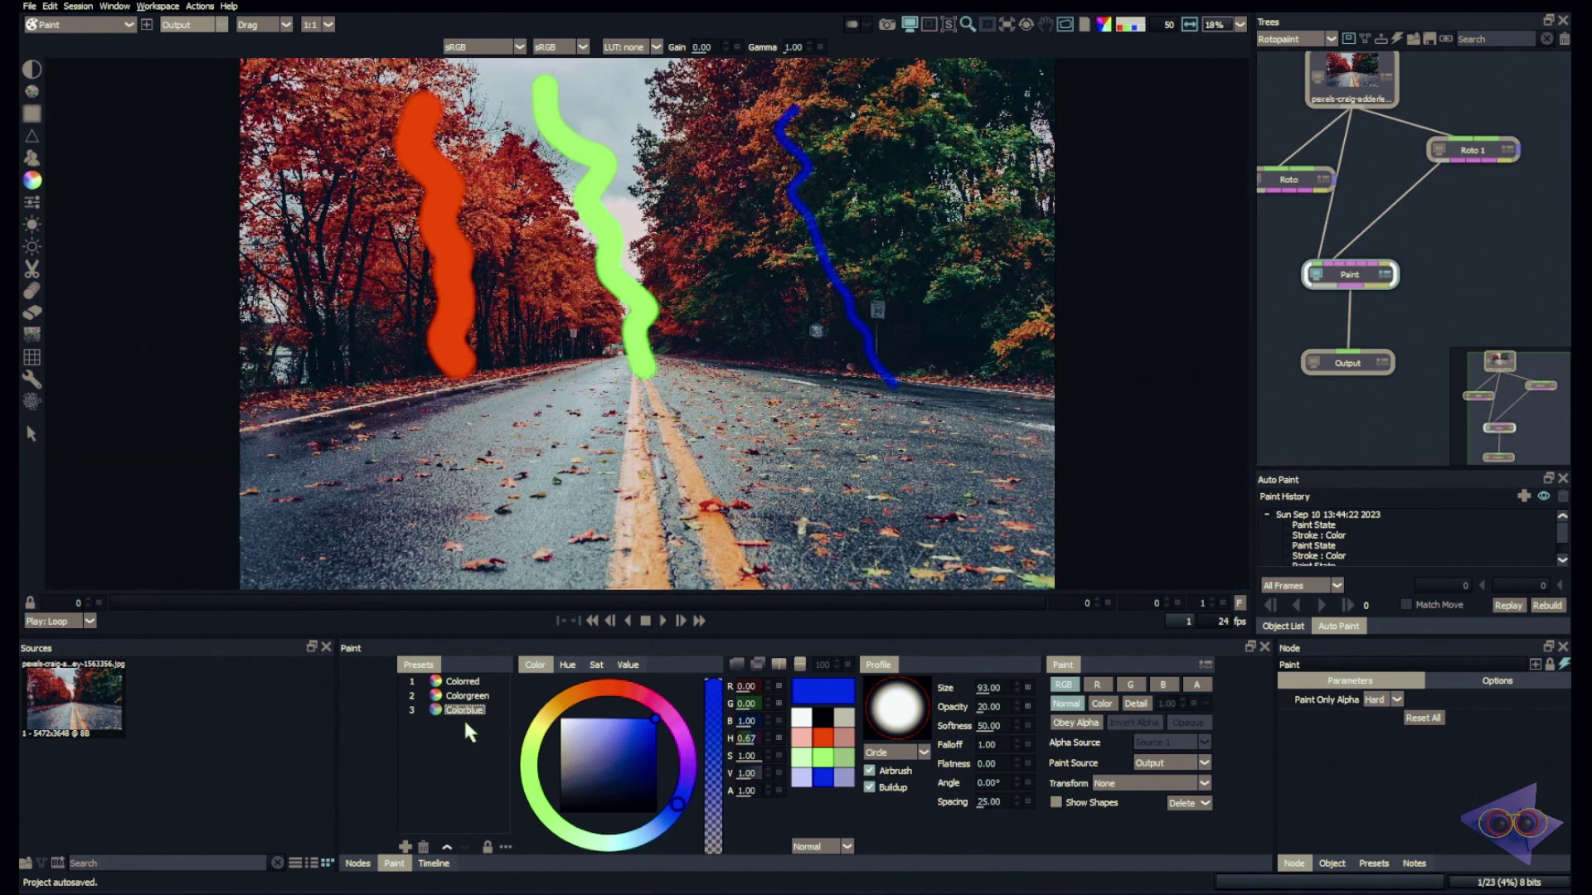
pyautogui.write('blue')
# Switch through the Colorred, Colorgreen and Colorblue presets to compare their color, size and opacity settings
pyautogui.press('1')
pyautogui.press('2')
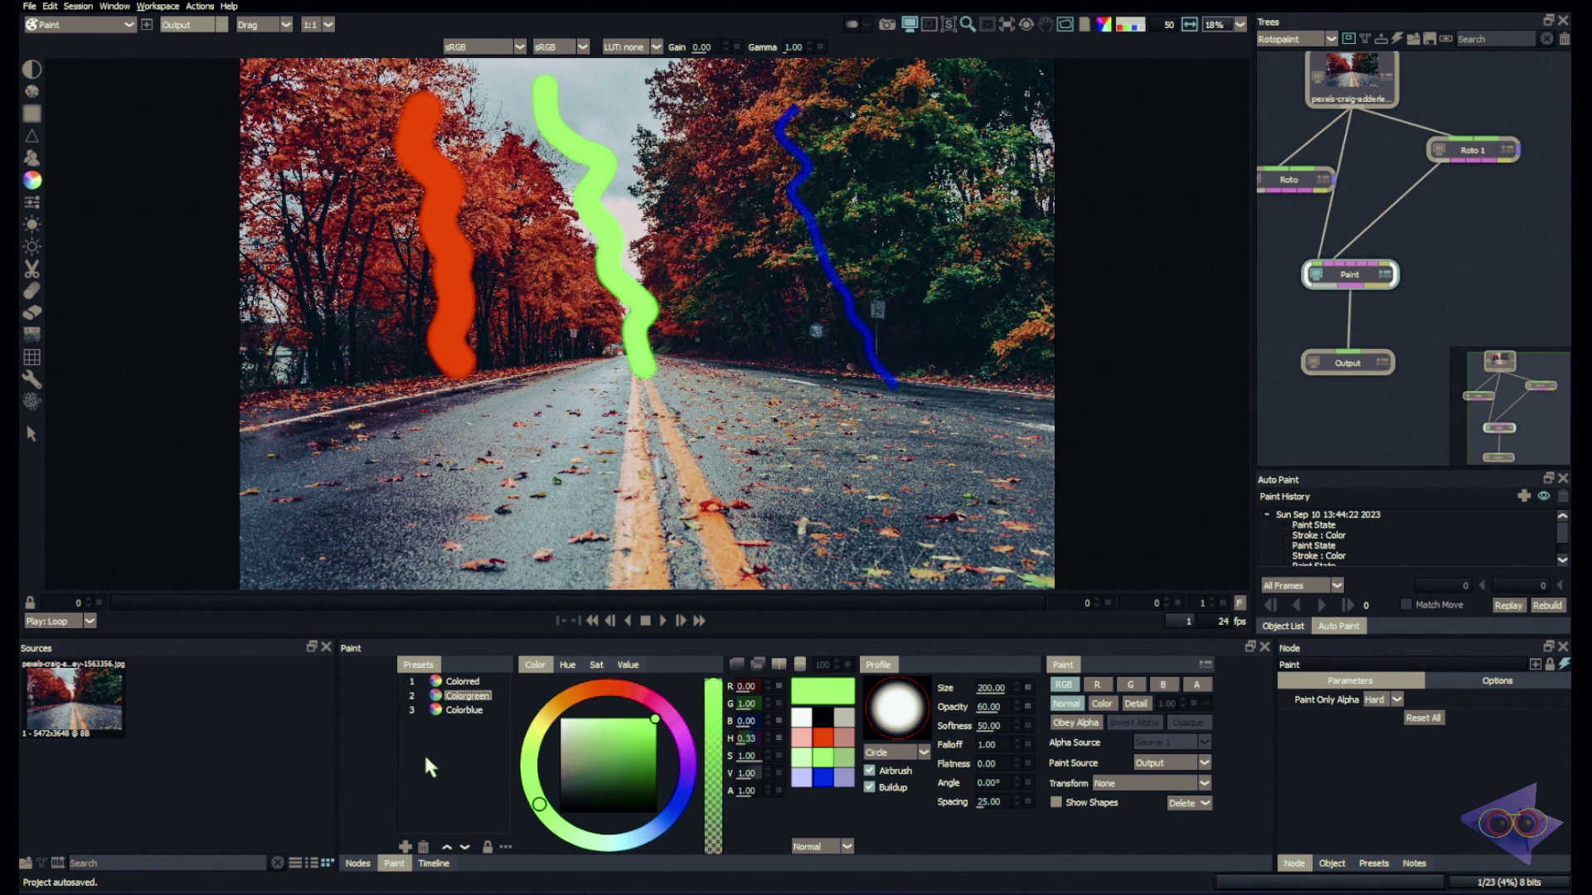
pyautogui.press('Down')
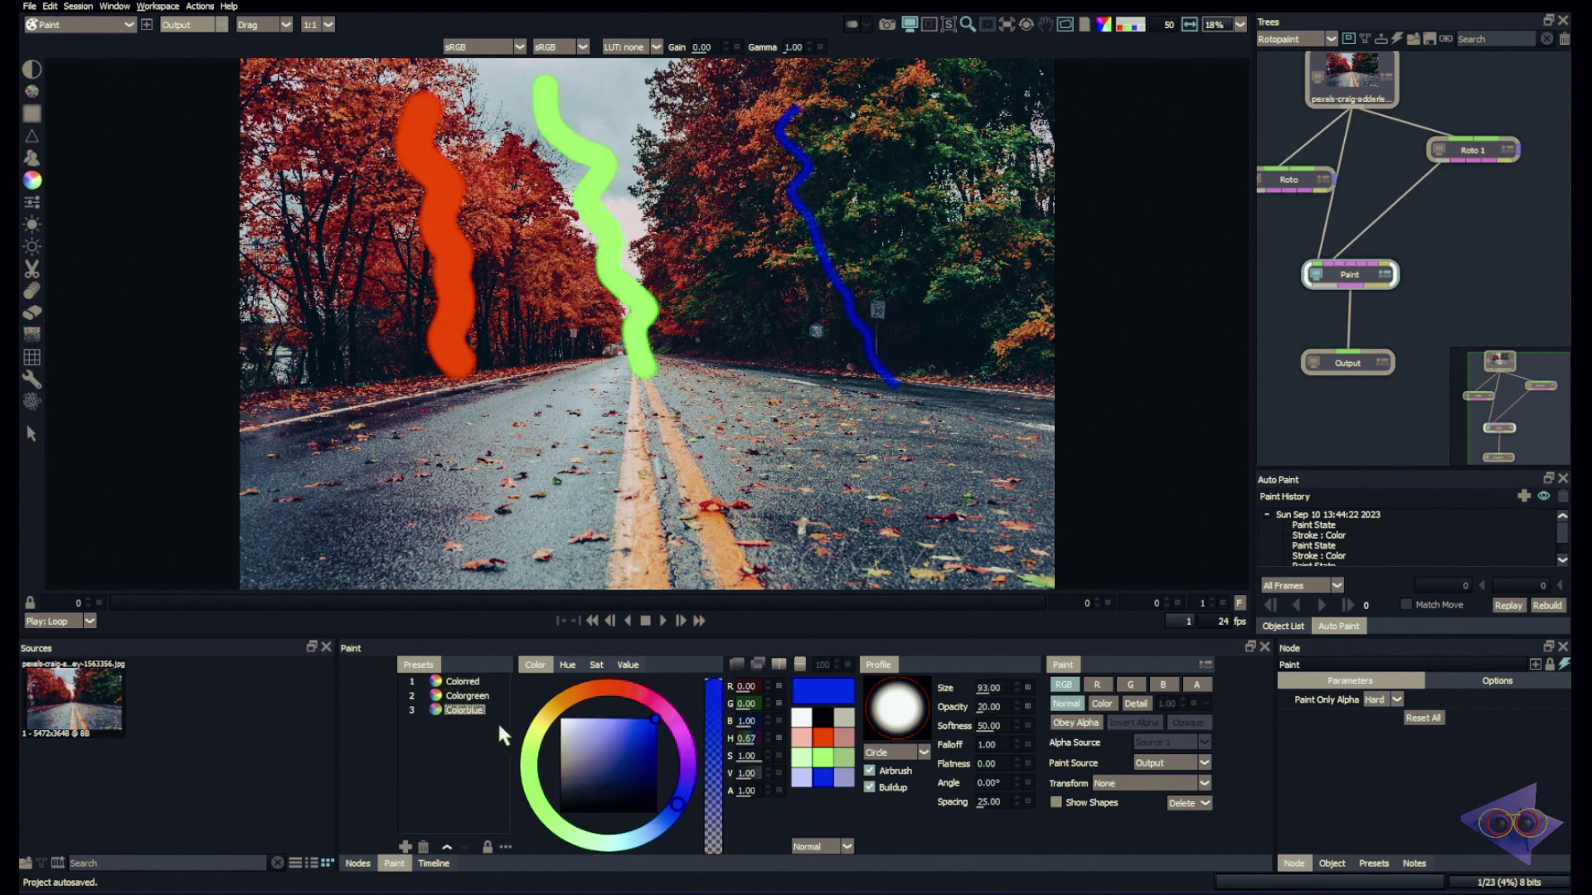
pyautogui.press('Up')
pyautogui.press('Up')
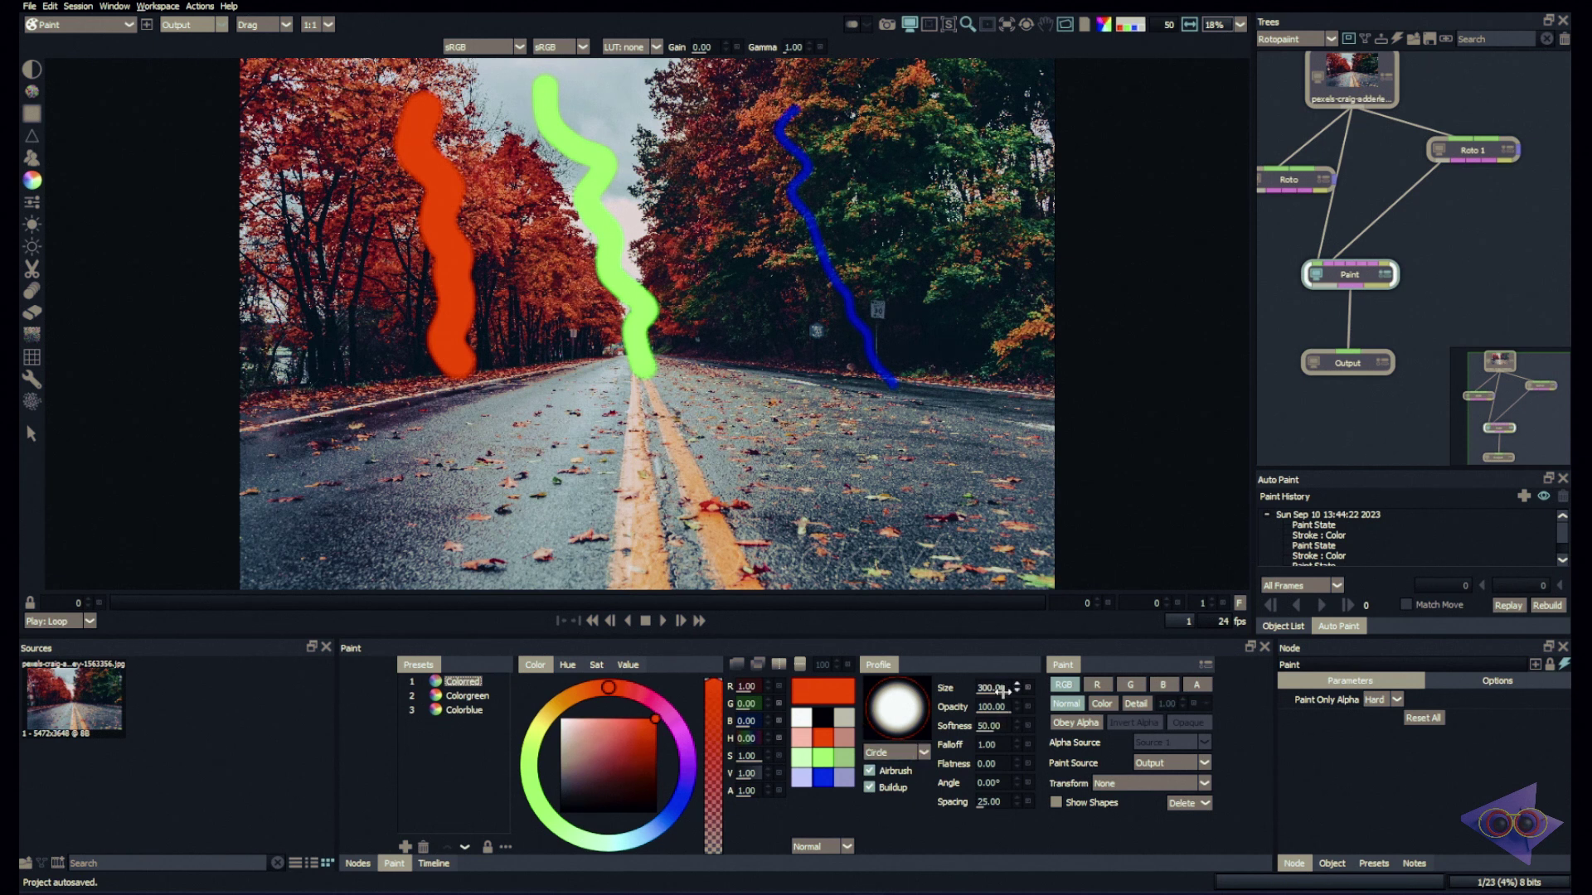
pyautogui.press('Down')
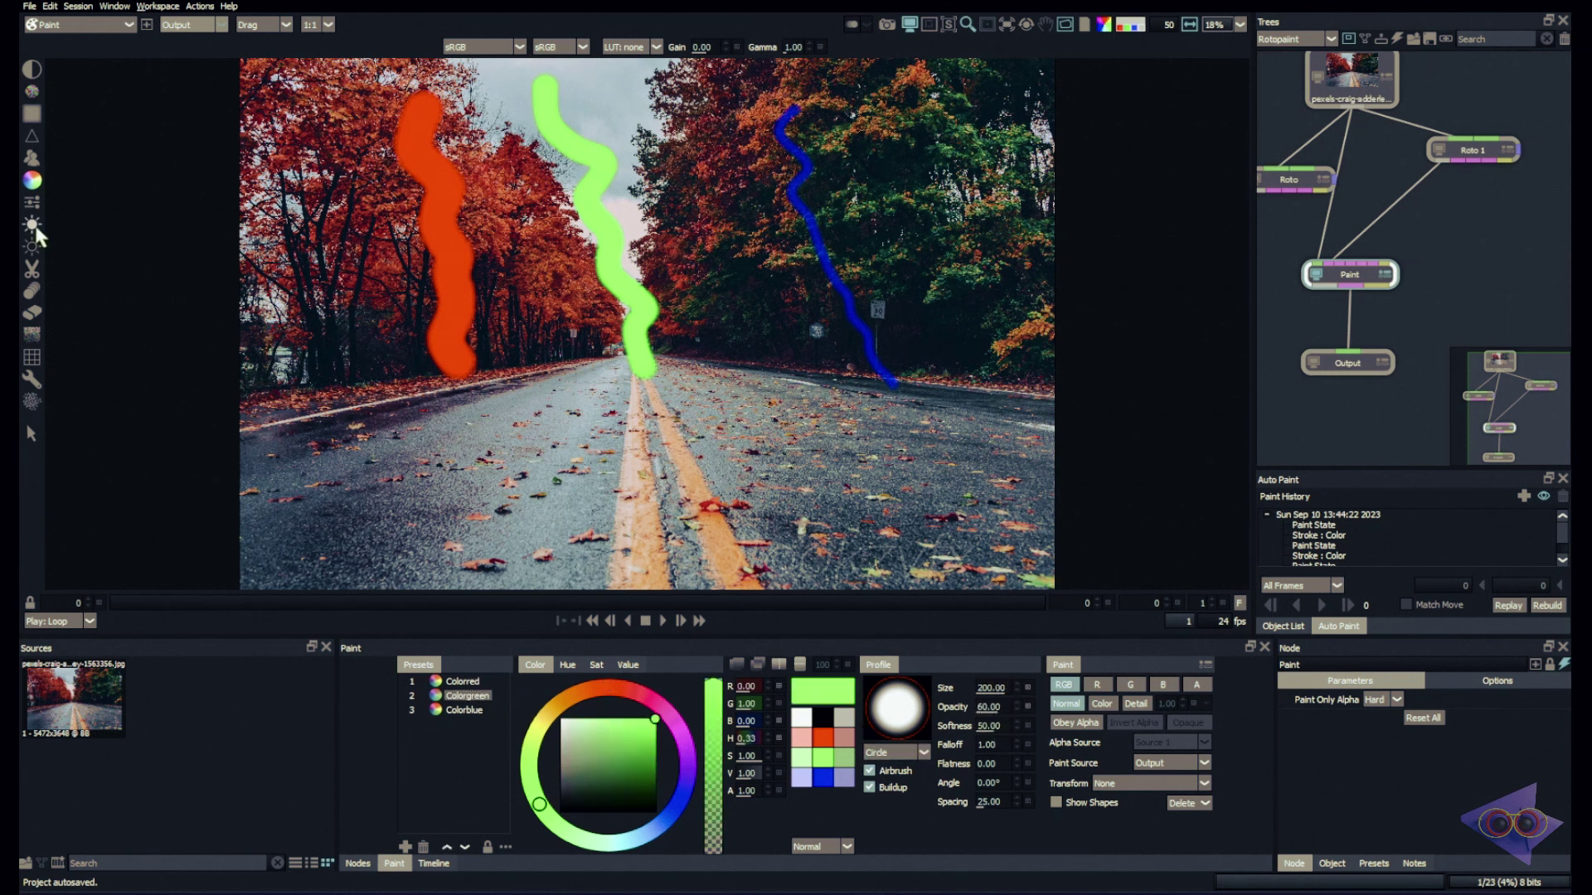
# Switch to the Drag brush and save a preset named Drag01 with Decay 50
pyautogui.click(33, 309)
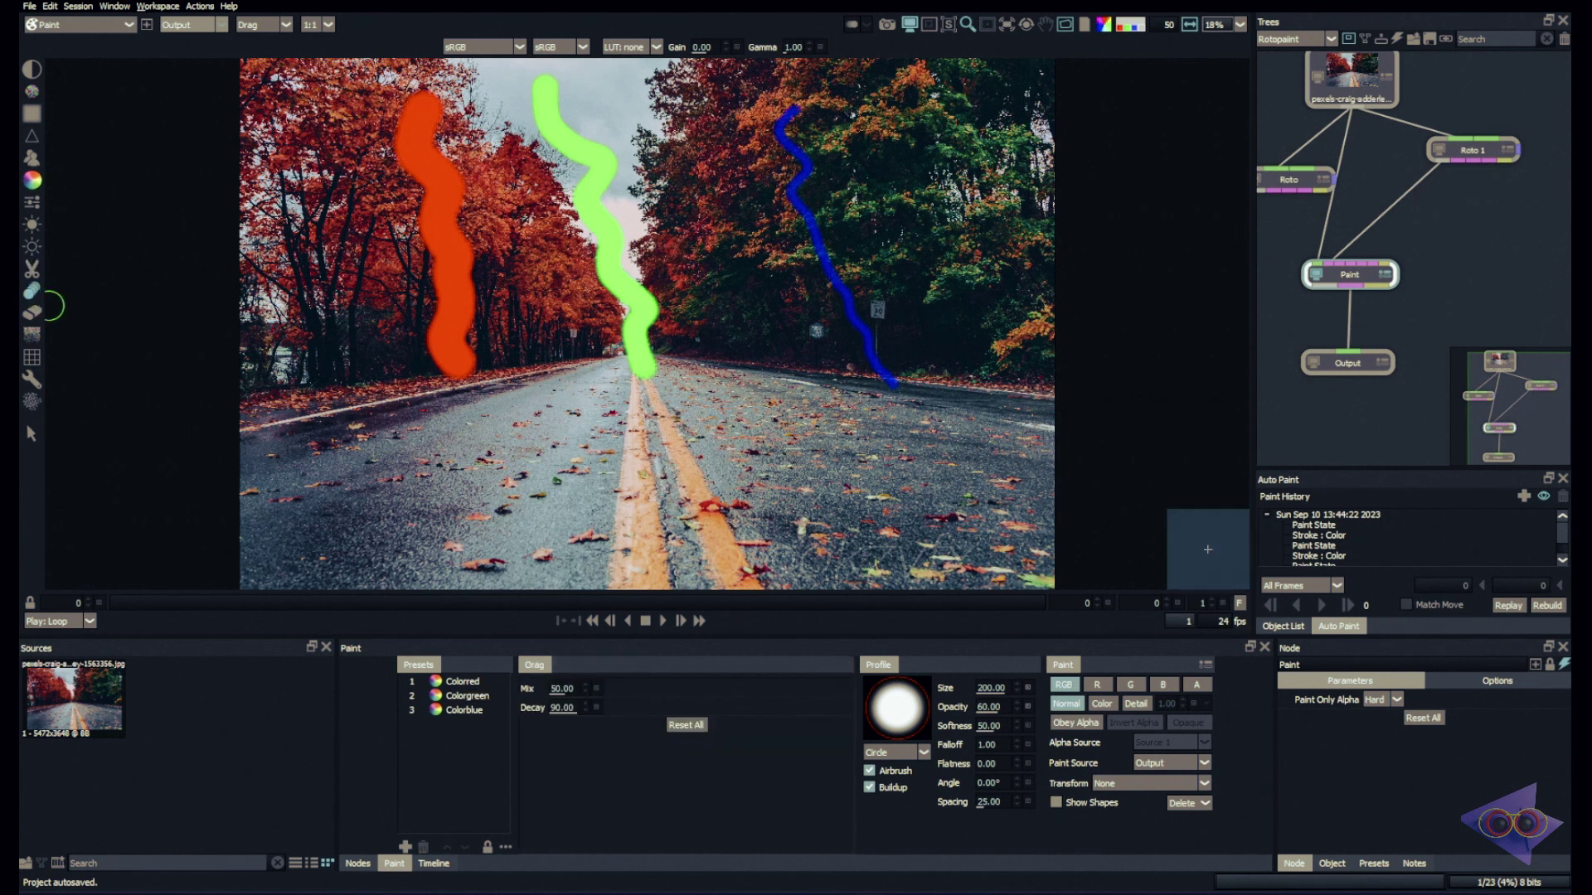
pyautogui.click(406, 847)
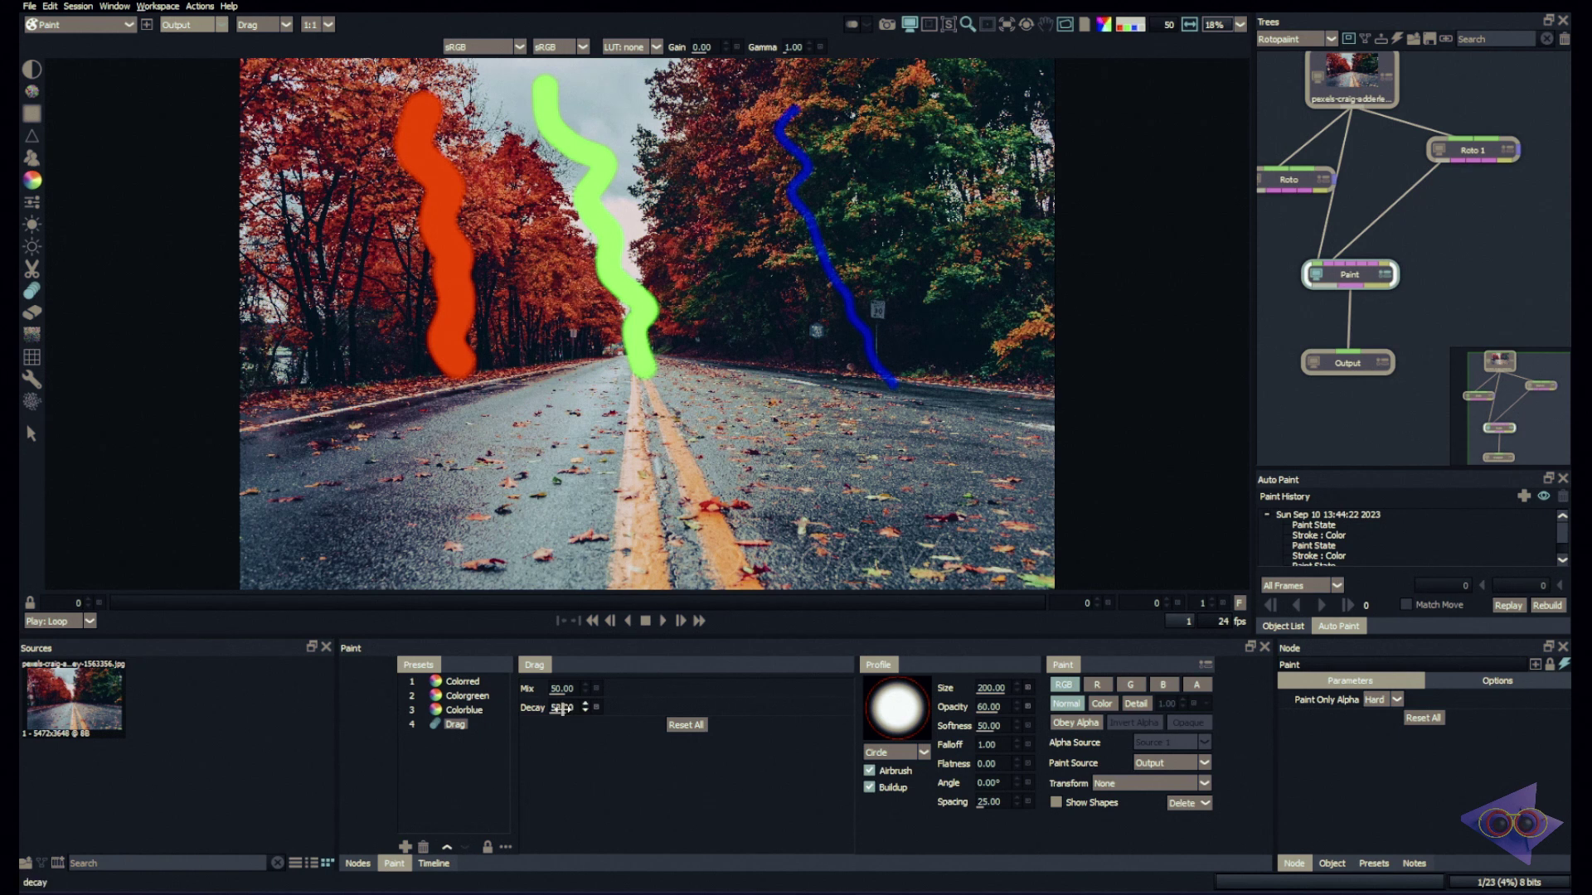
pyautogui.click(461, 729)
pyautogui.write('01')
# Add another Drag brush preset named Drag02 with Decay 100
pyautogui.click(405, 846)
pyautogui.write('02')
pyautogui.moveTo(564, 707); pyautogui.dragTo(824, 718)
pyautogui.moveTo(599, 400); pyautogui.dragTo(580, 428)
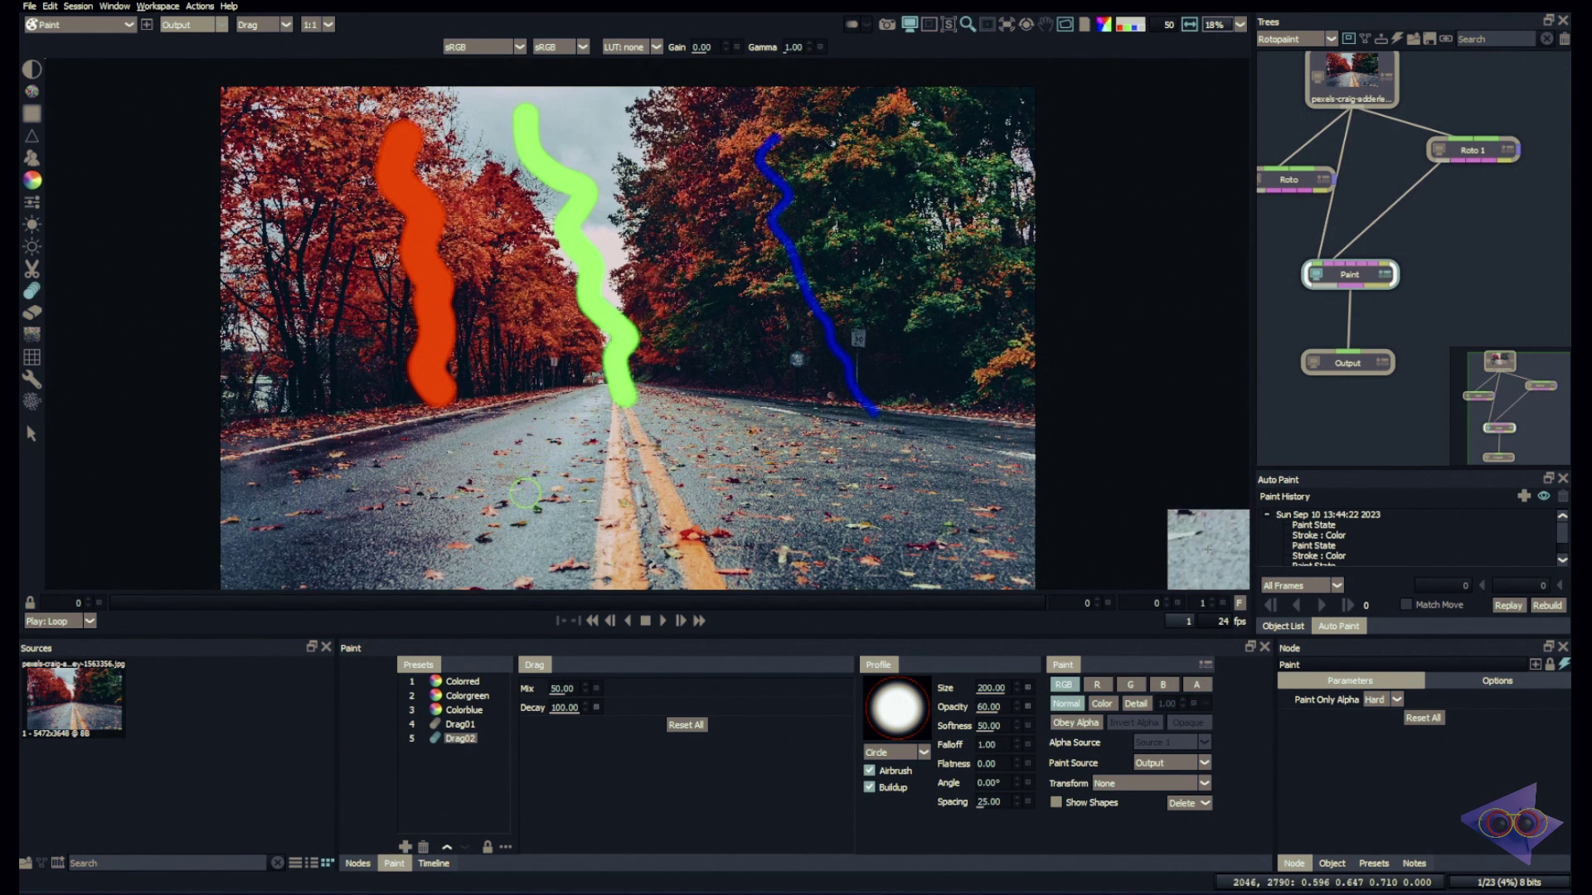
# Move the Drag01 preset up to the first place in the preset list
pyautogui.click(461, 725)
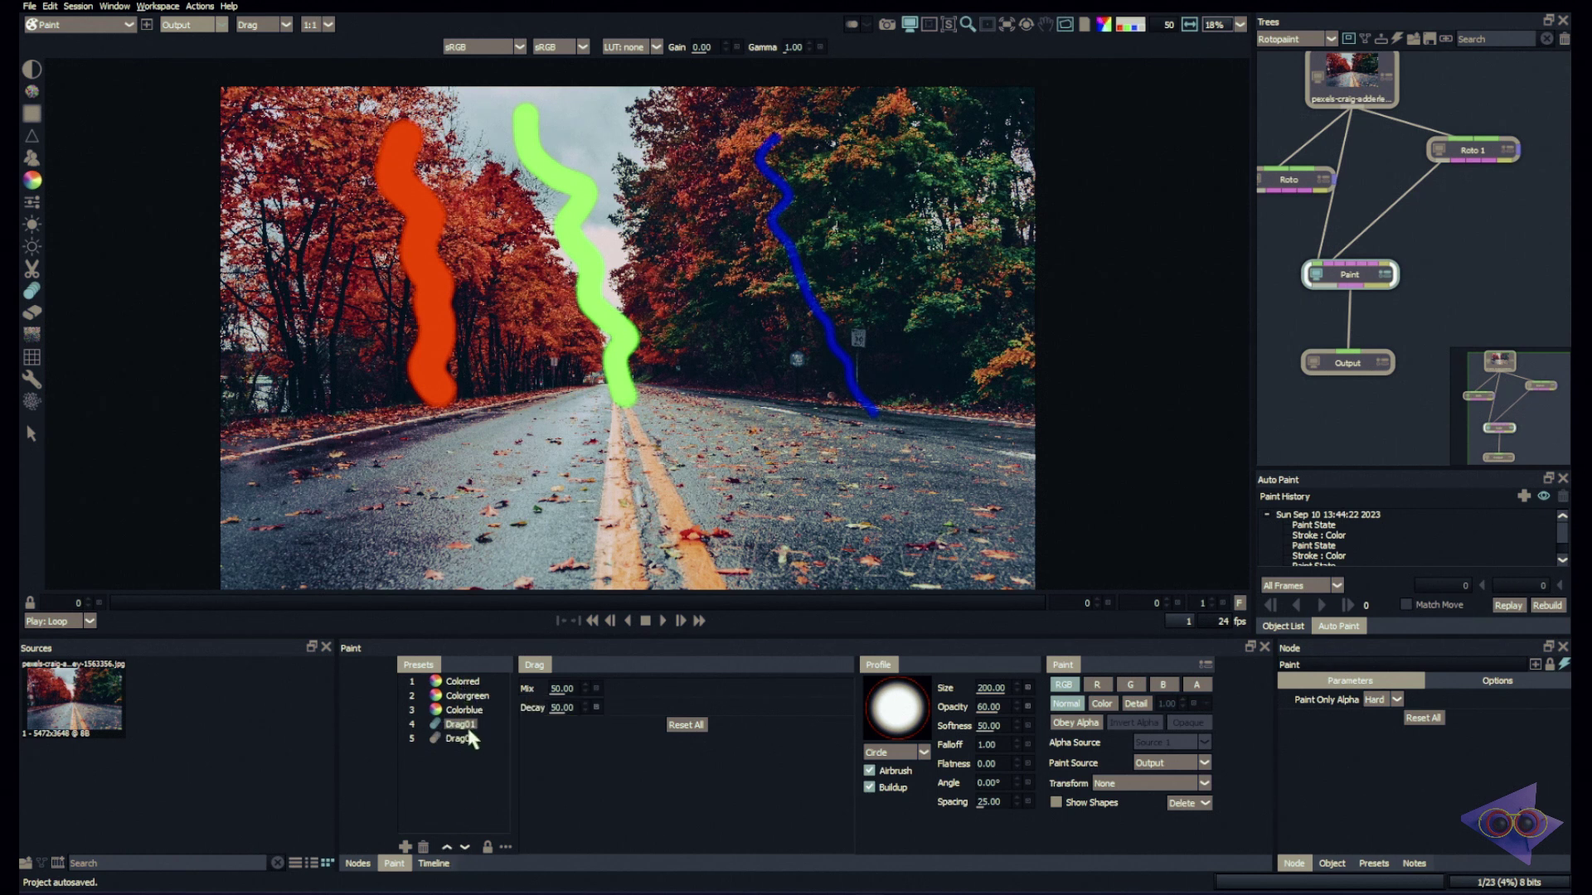
pyautogui.click(444, 845)
pyautogui.click(444, 846)
pyautogui.click(444, 846)
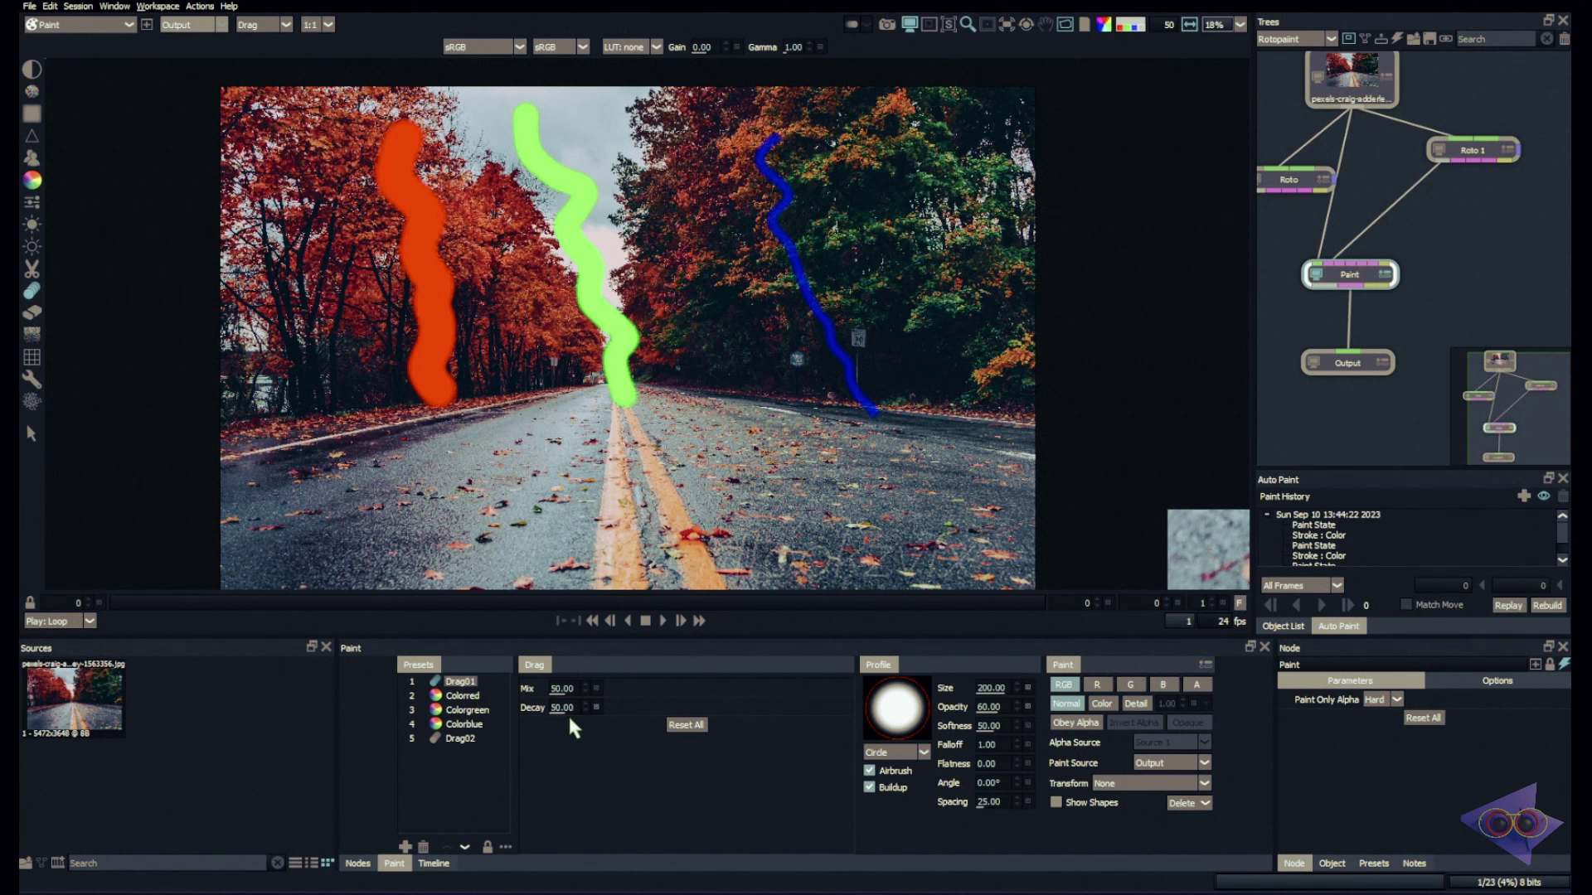
# Select the Drag02 preset and examine the options for locking, importing, exporting and clearing presets
pyautogui.press('5')
pyautogui.click(488, 847)
pyautogui.click(504, 845)
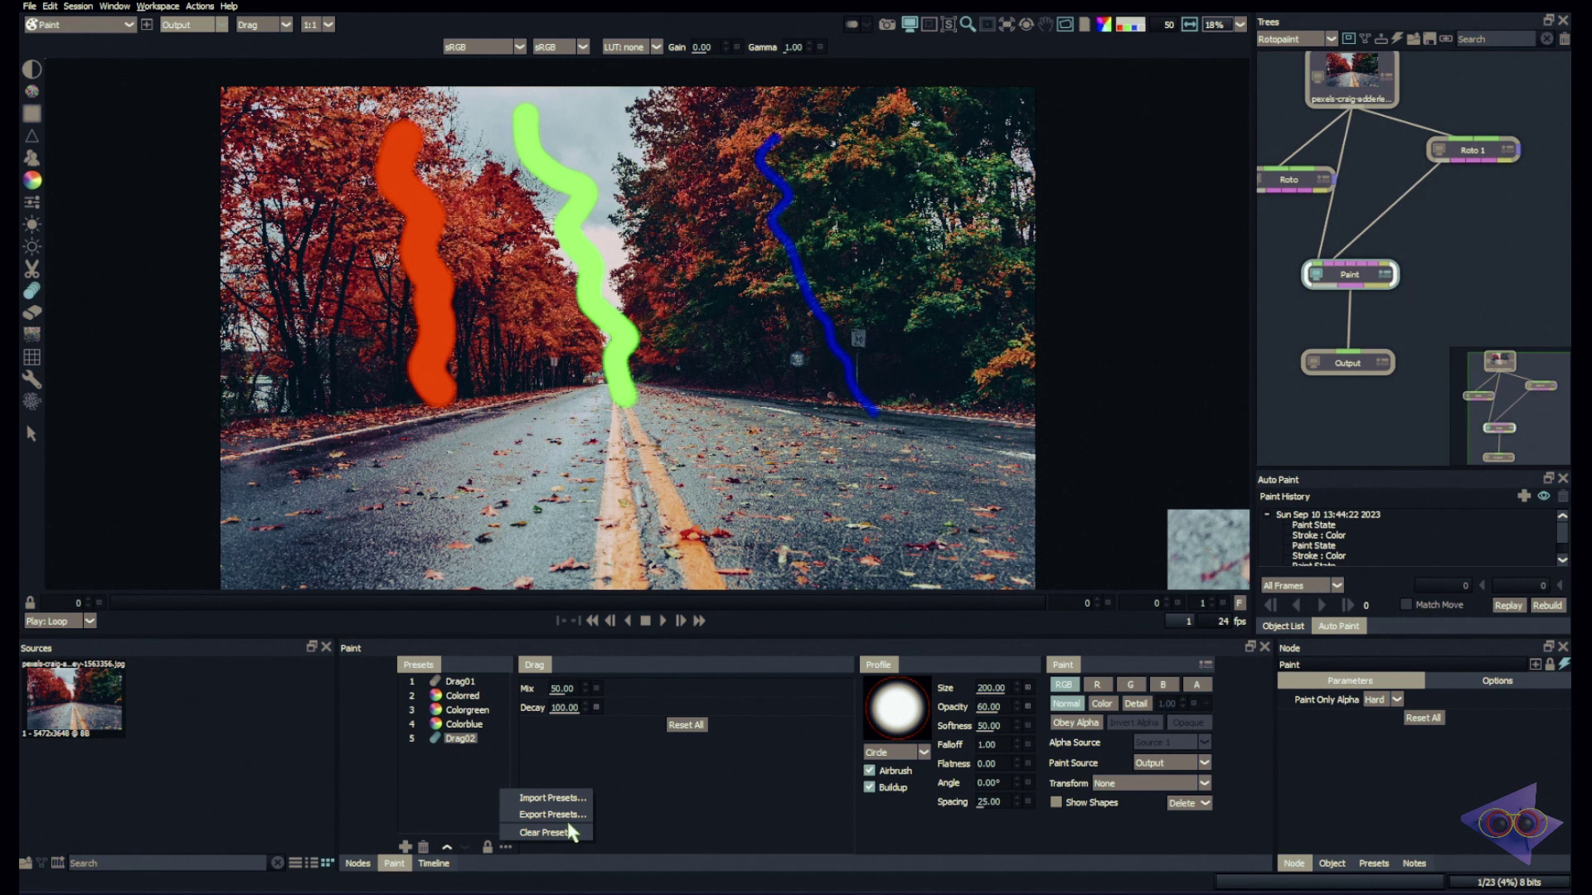
pyautogui.click(473, 811)
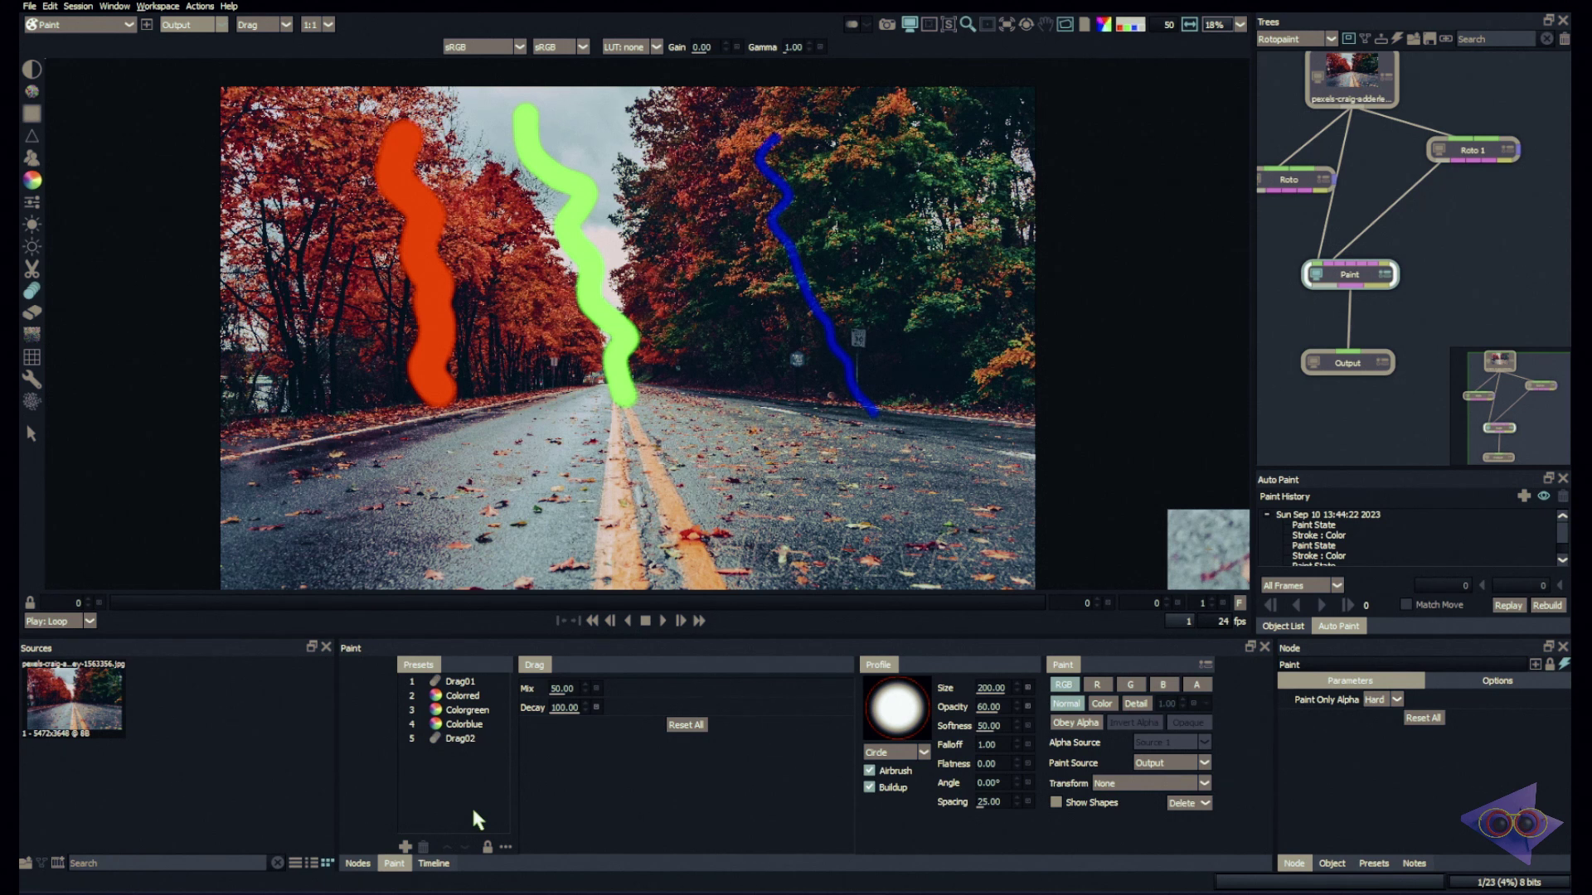